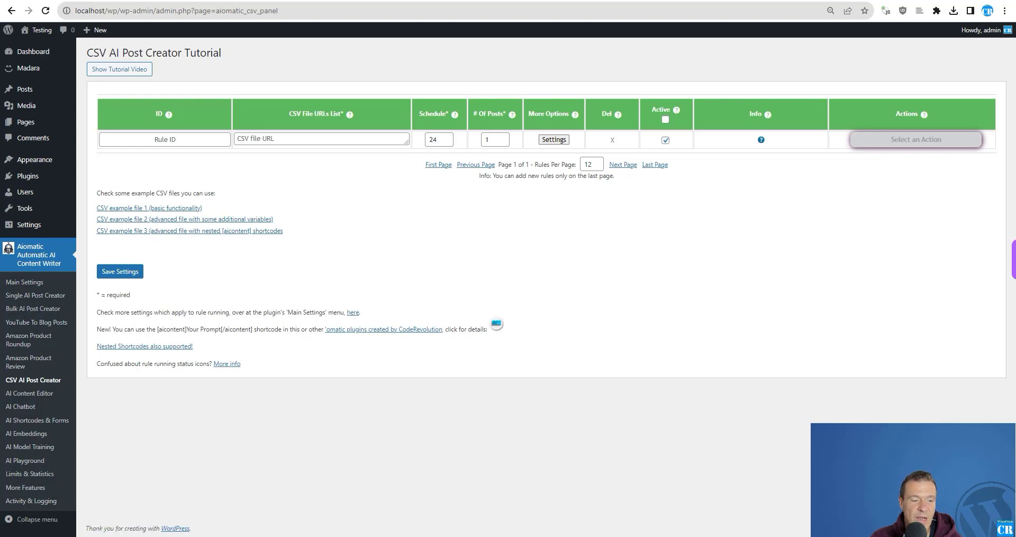
# - Switch to Excel, compare the nested and upload CSV files, and bring the upload file to the front
pyautogui.click(183, 535)
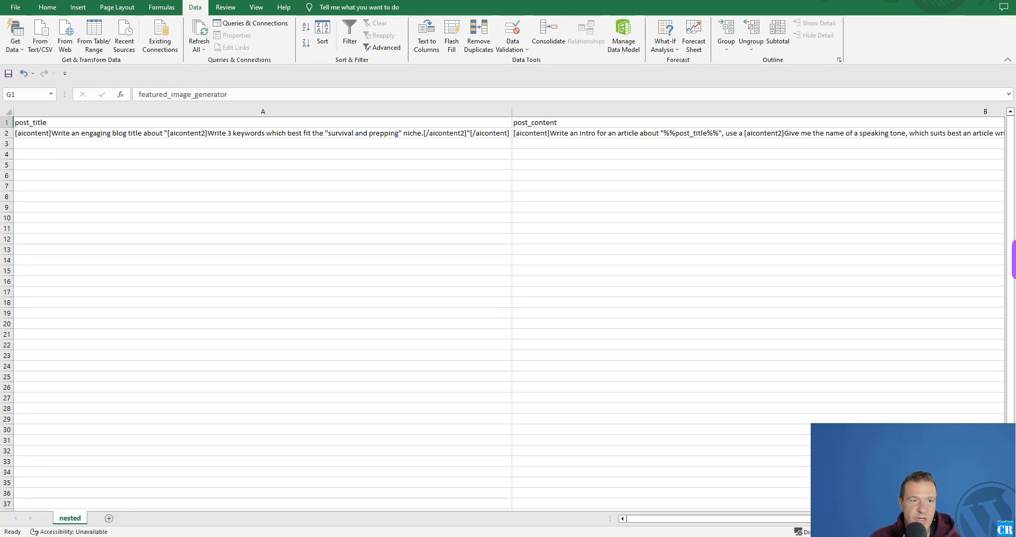
pyautogui.hotkey('alt', 'Tab')
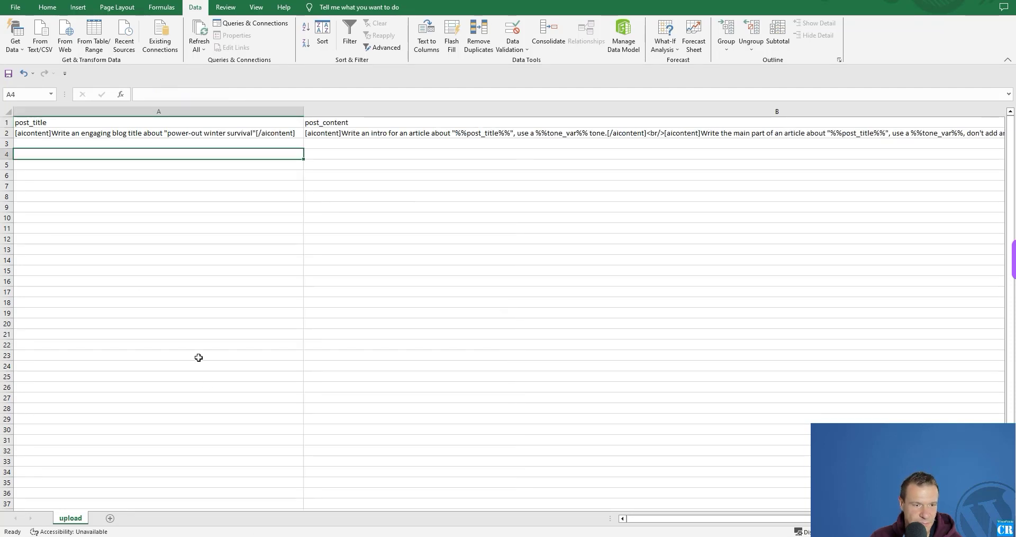
pyautogui.hotkey('alt', 'Tab')
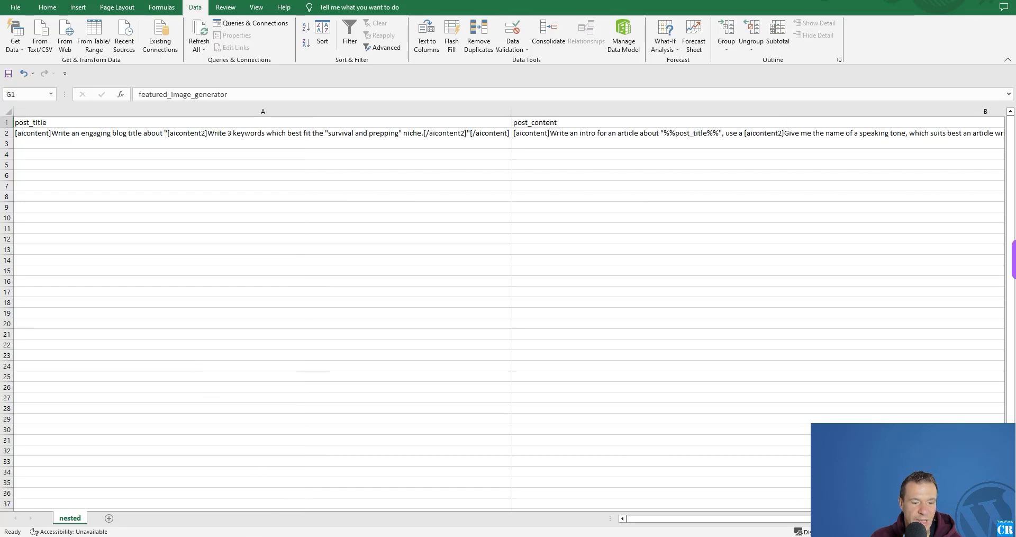
pyautogui.hotkey('alt', 'Tab')
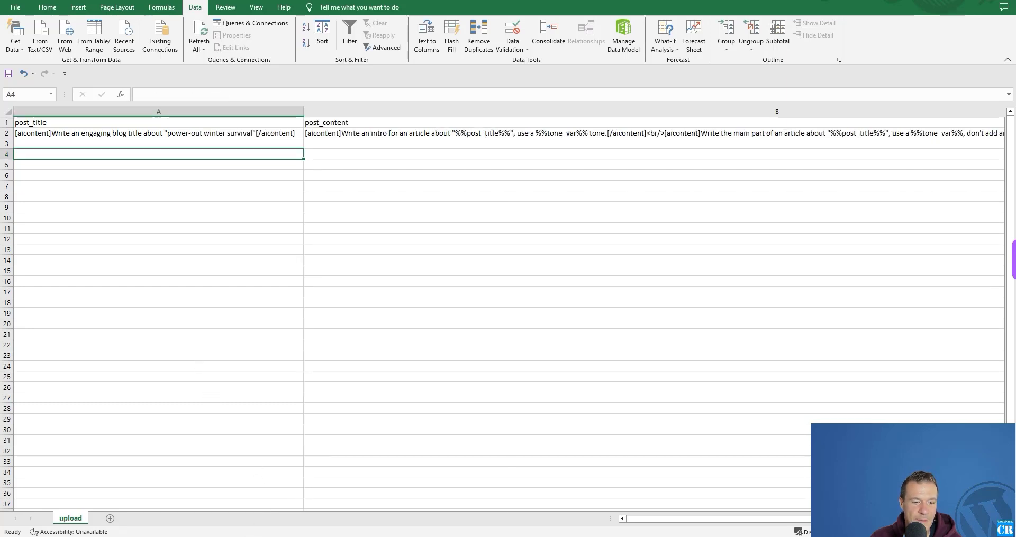
# - Examine the post_title and post_content columns, including their sample prompts in row 2 and the notes on their header cells
pyautogui.click(159, 136)
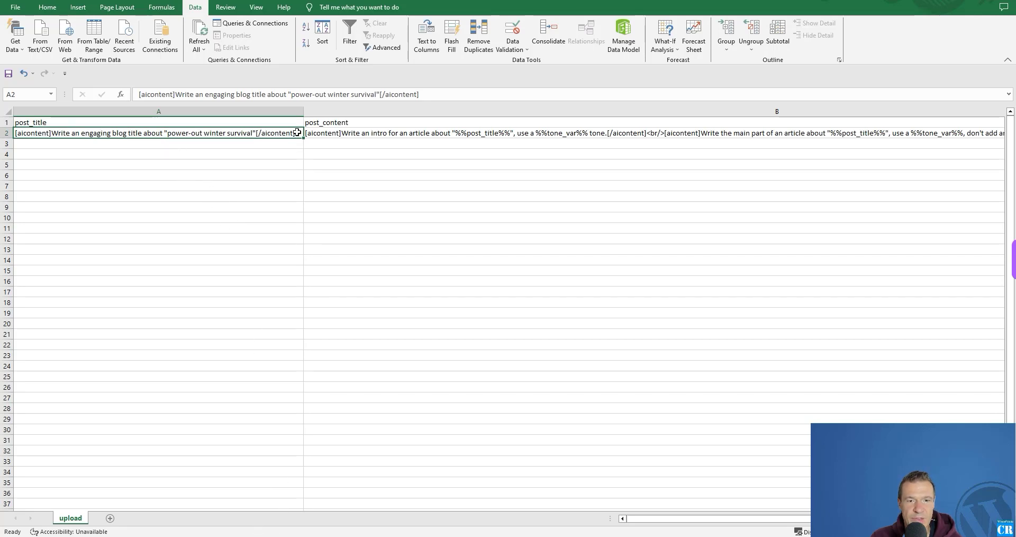
pyautogui.click(354, 133)
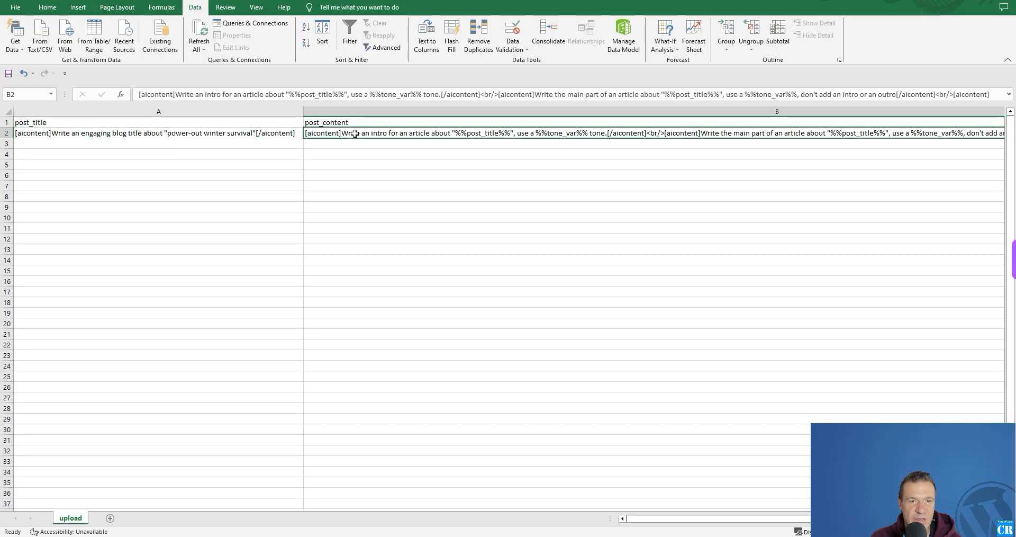
pyautogui.click(56, 135)
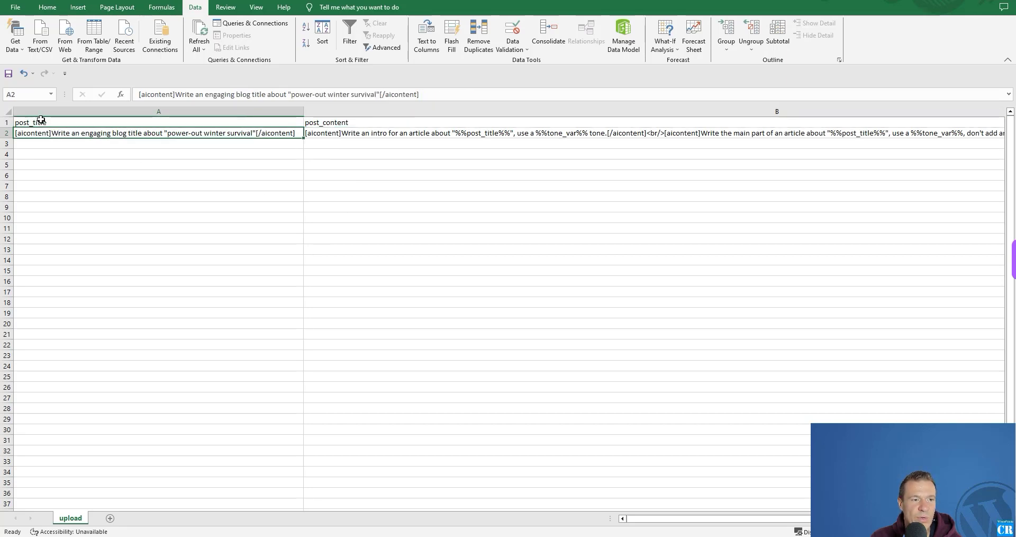
pyautogui.click(41, 120)
pyautogui.click(82, 163)
pyautogui.click(51, 121)
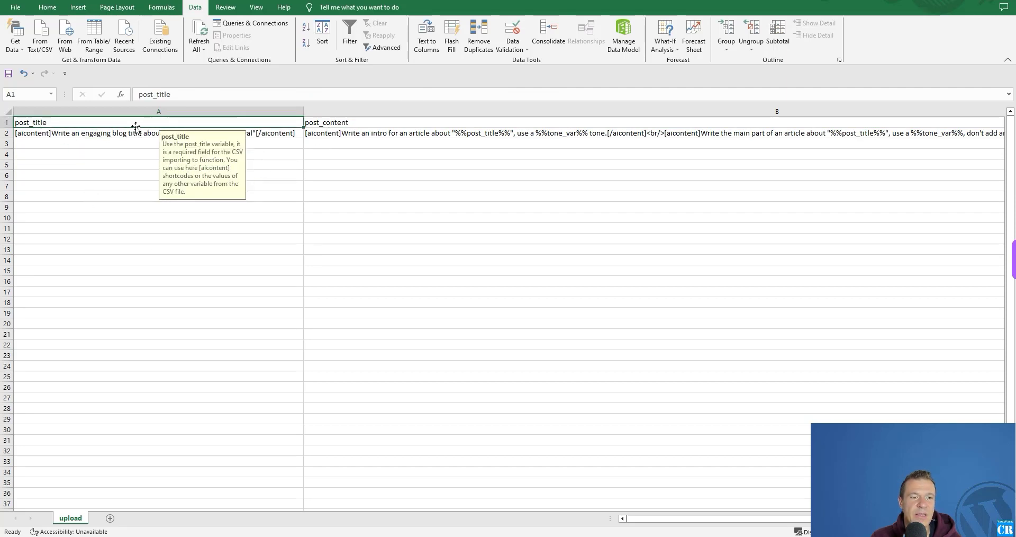
pyautogui.click(83, 146)
pyautogui.click(56, 121)
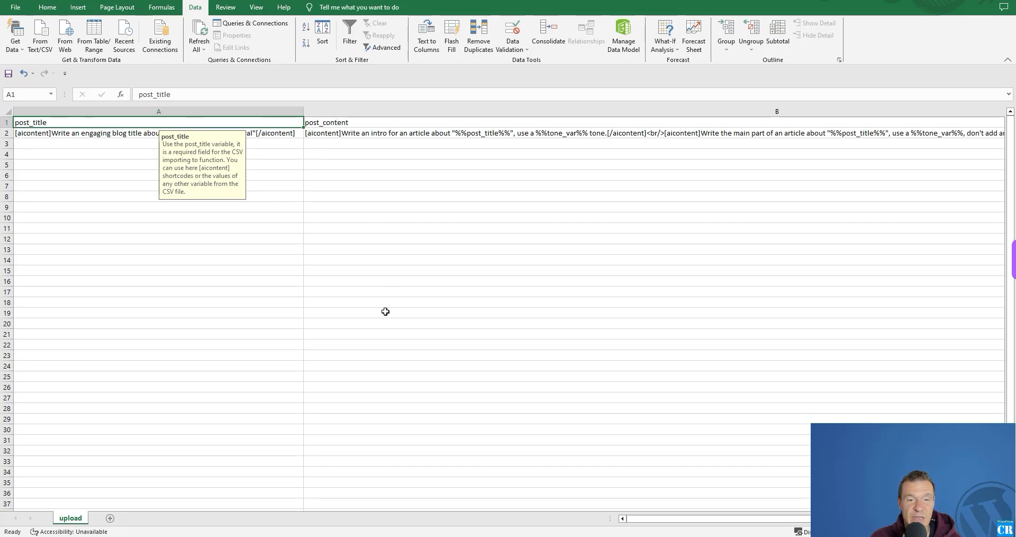
pyautogui.click(332, 125)
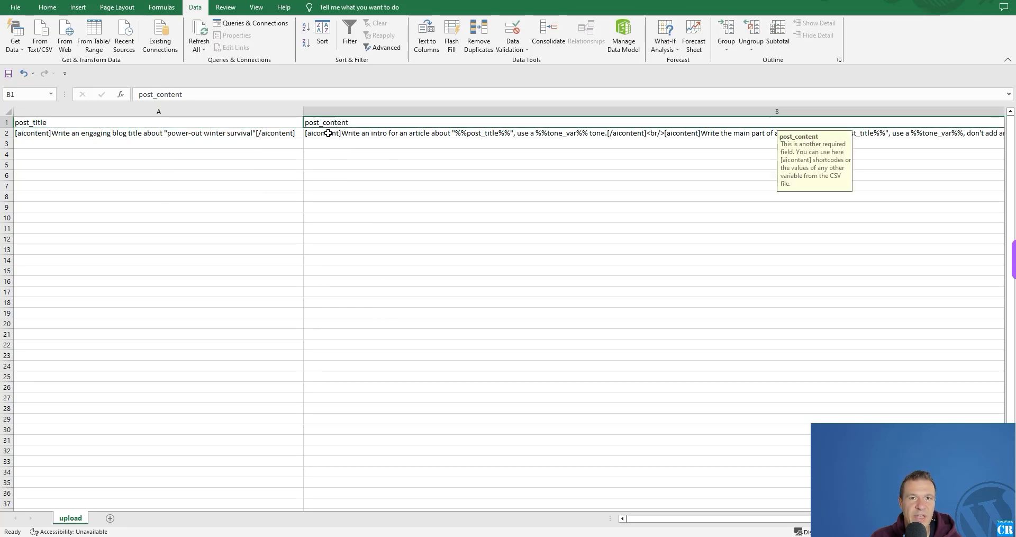
pyautogui.click(221, 122)
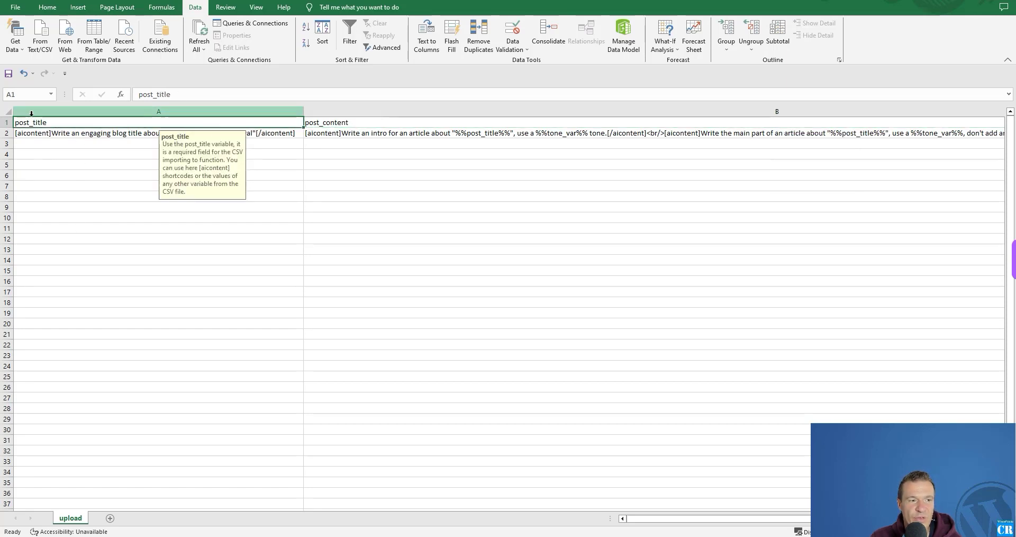
pyautogui.click(324, 123)
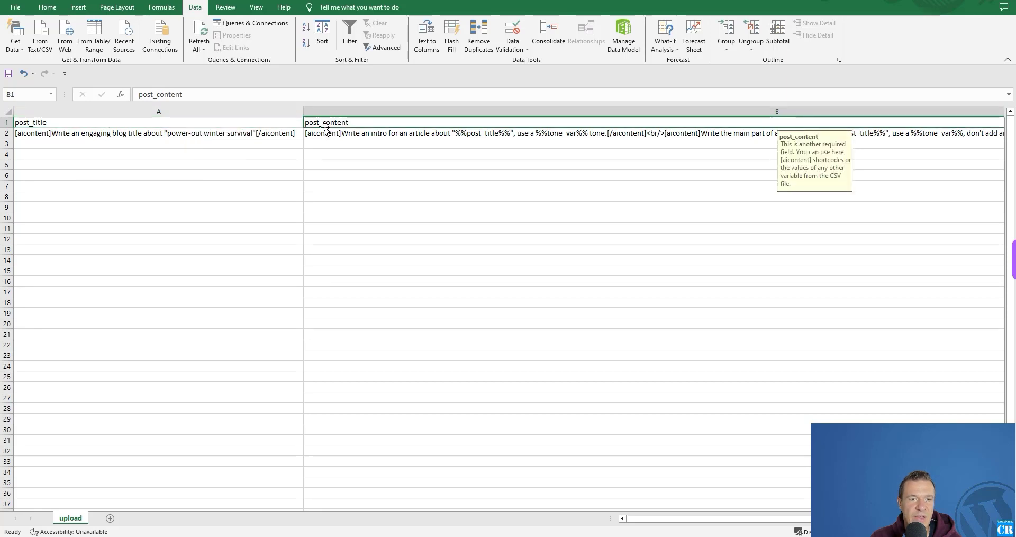
# - Read the header notes for post_excerpt, post_categories, post_tags, featured_image, featured_image_generator and the custom tone_var column
pyautogui.moveTo(642, 521); pyautogui.dragTo(721, 512)
pyautogui.hscroll(1, 597, 444)
pyautogui.click(75, 123)
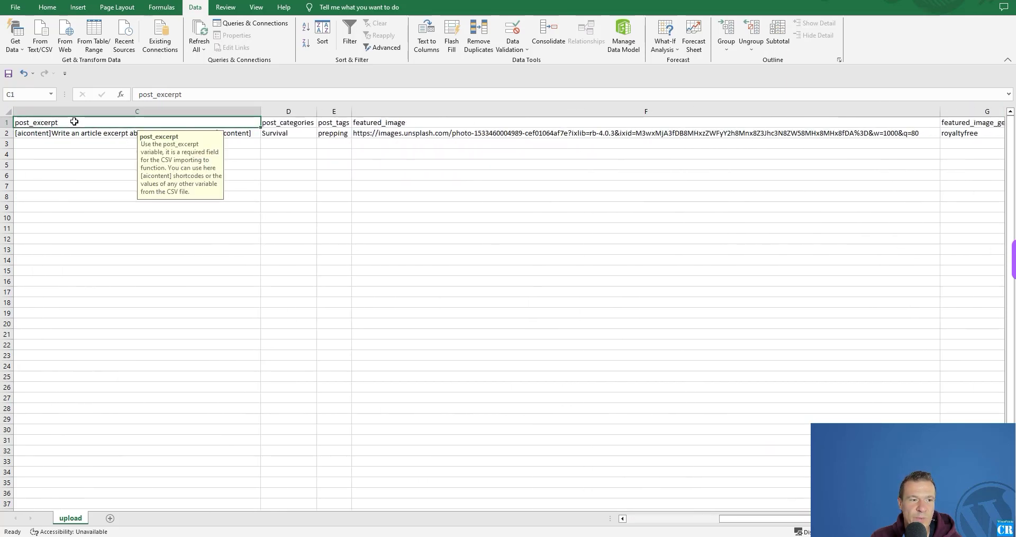
pyautogui.click(285, 124)
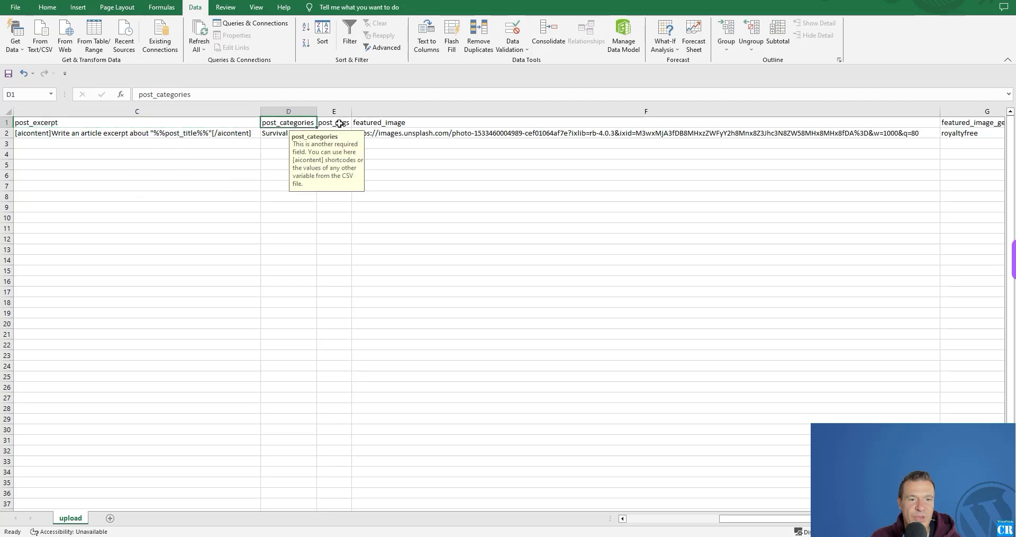
pyautogui.click(339, 123)
pyautogui.click(388, 123)
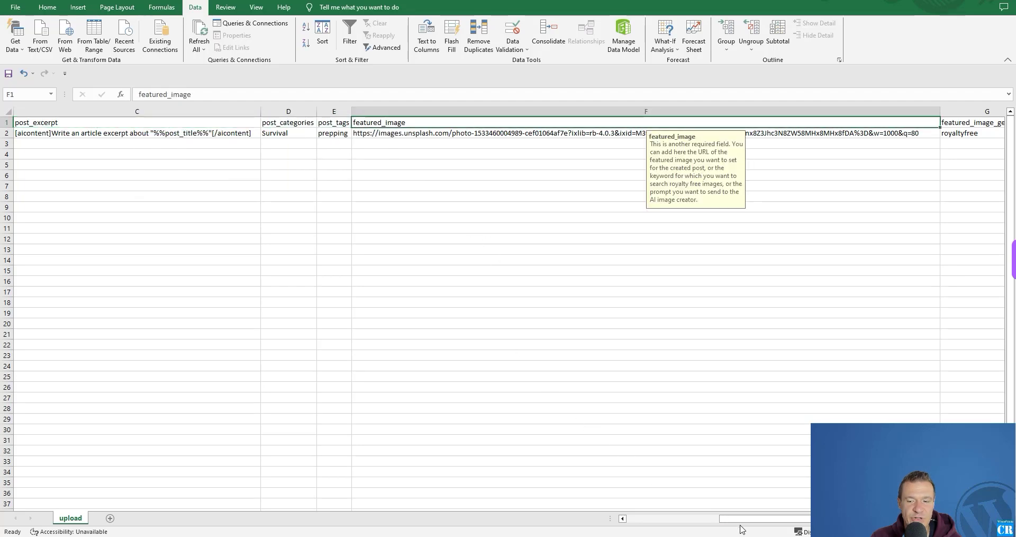
pyautogui.moveTo(741, 526); pyautogui.dragTo(808, 521)
pyautogui.click(727, 125)
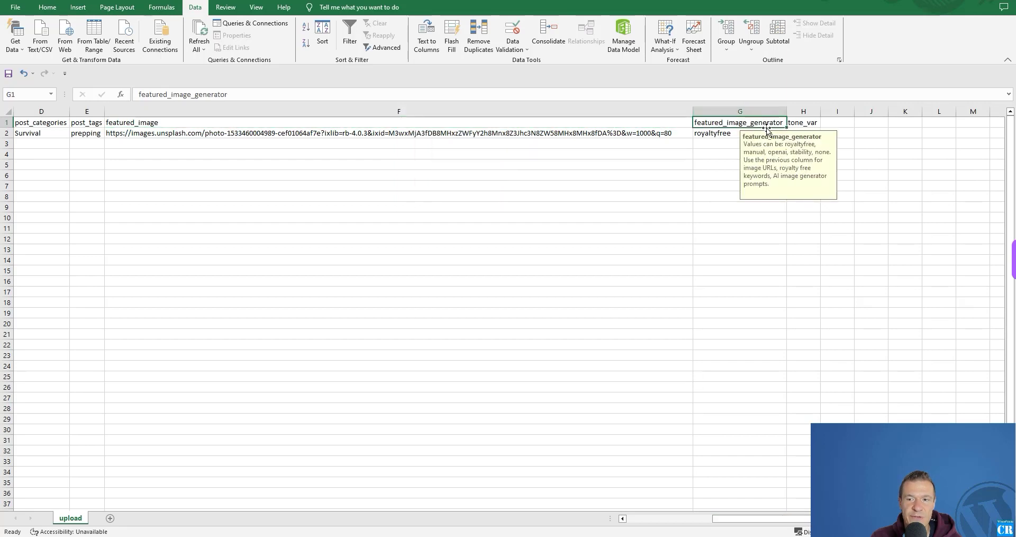
pyautogui.click(800, 126)
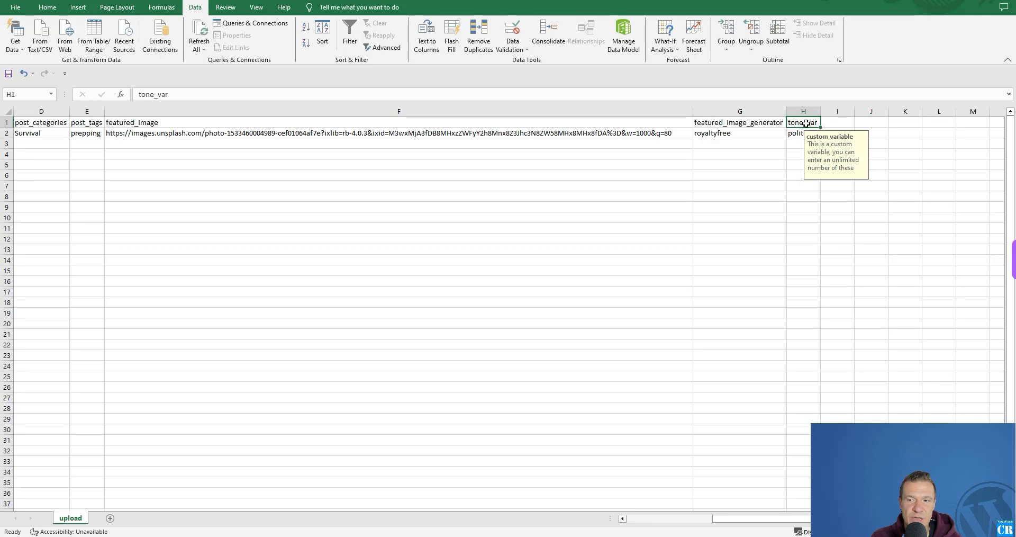
pyautogui.moveTo(766, 521); pyautogui.dragTo(275, 510)
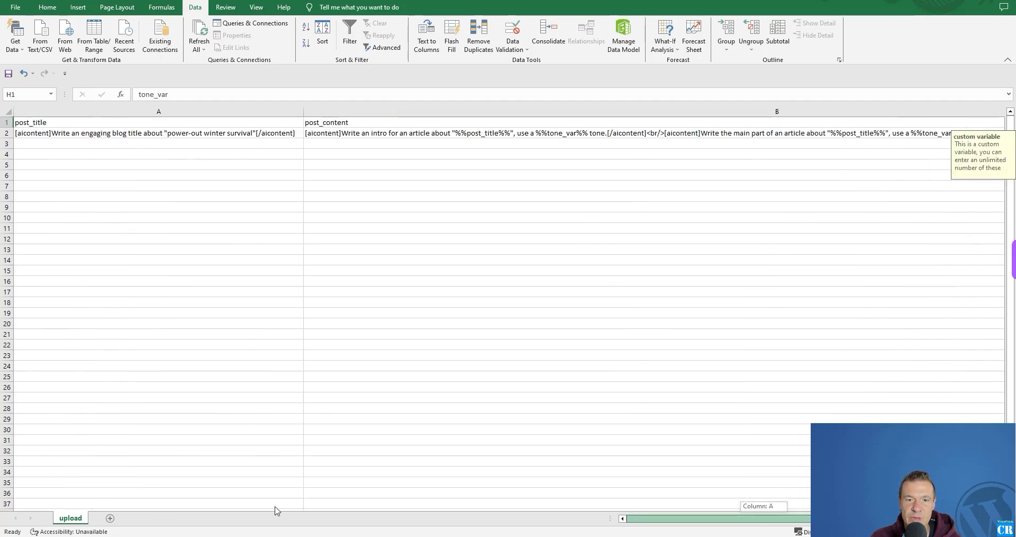
# - Go through the required CSV headers once more, from post_title to featured_image_generator
pyautogui.click(21, 122)
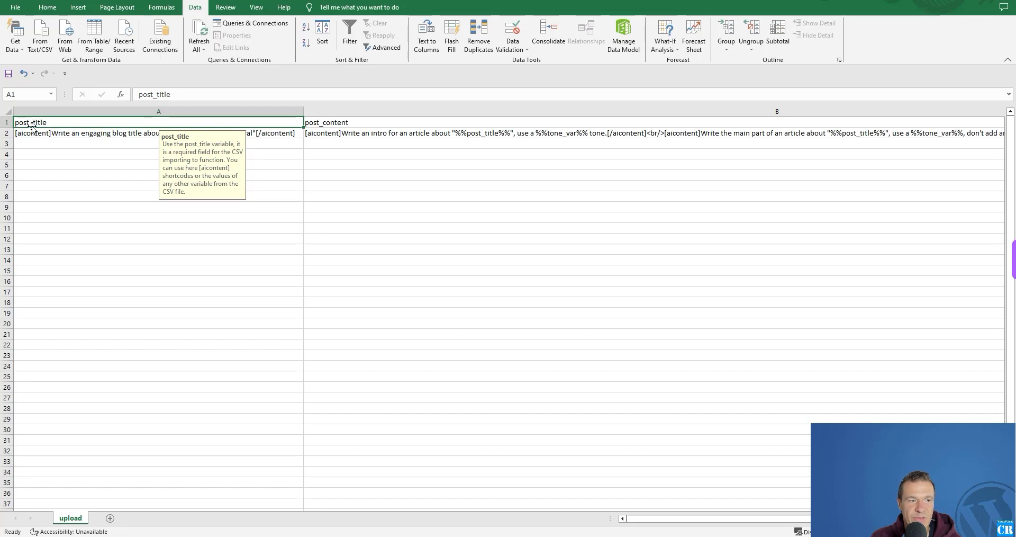
pyautogui.click(323, 125)
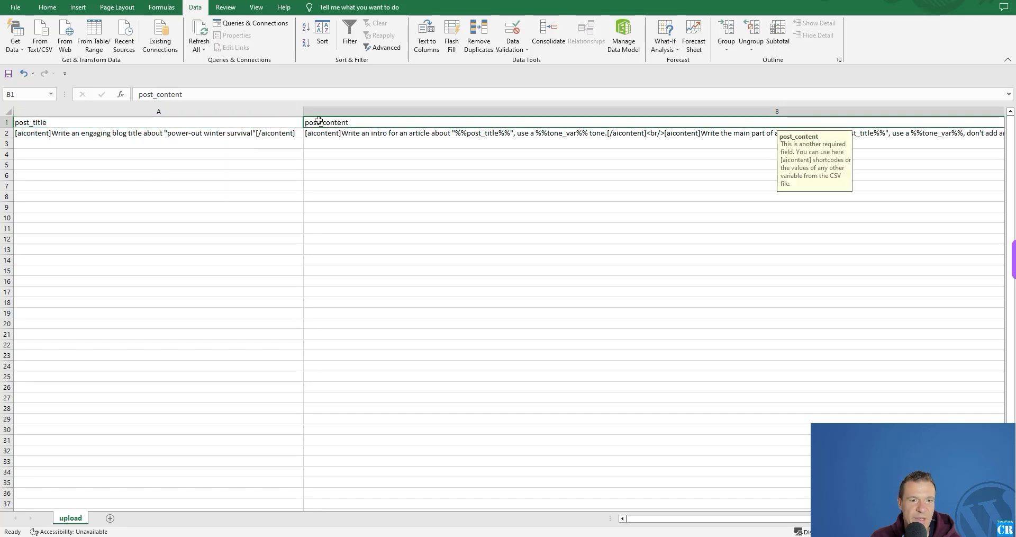
pyautogui.moveTo(647, 520); pyautogui.dragTo(777, 520)
pyautogui.click(982, 122)
pyautogui.click(290, 122)
pyautogui.click(339, 123)
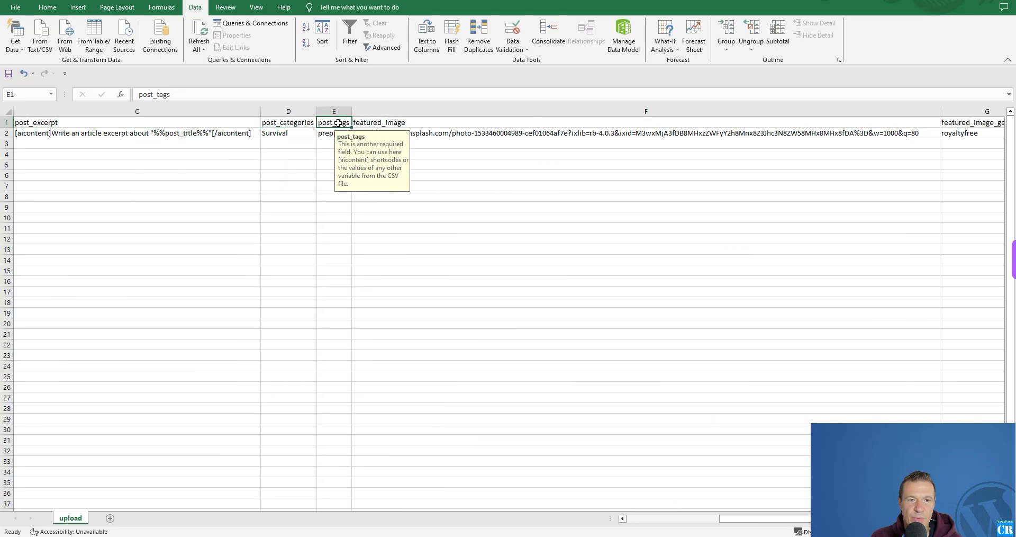
pyautogui.click(699, 134)
pyautogui.click(969, 123)
pyautogui.moveTo(742, 520); pyautogui.dragTo(641, 518)
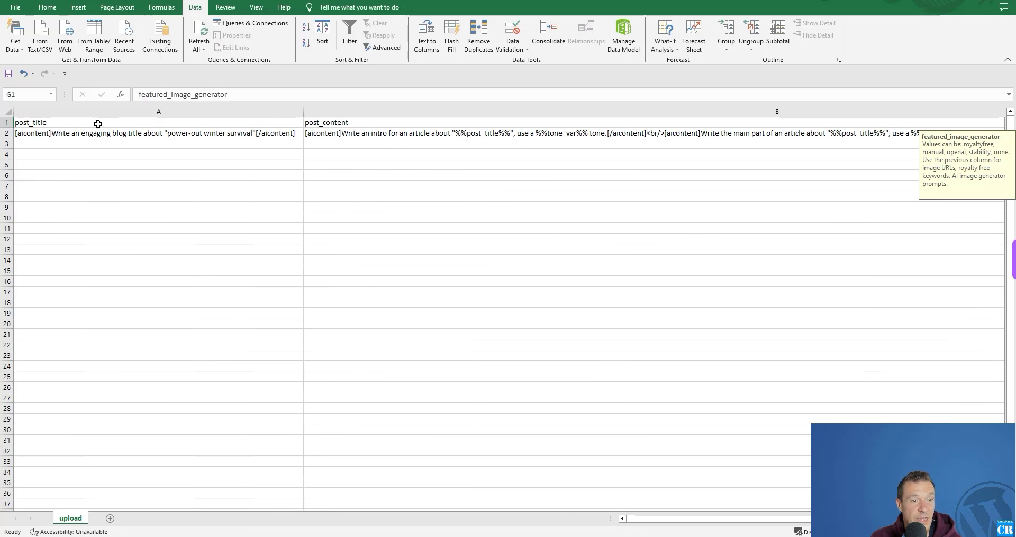
# - Examine the tone_var custom variable column and the empty header cells I1 to M1 beside it, and open the tone_var header for editing
pyautogui.click(98, 124)
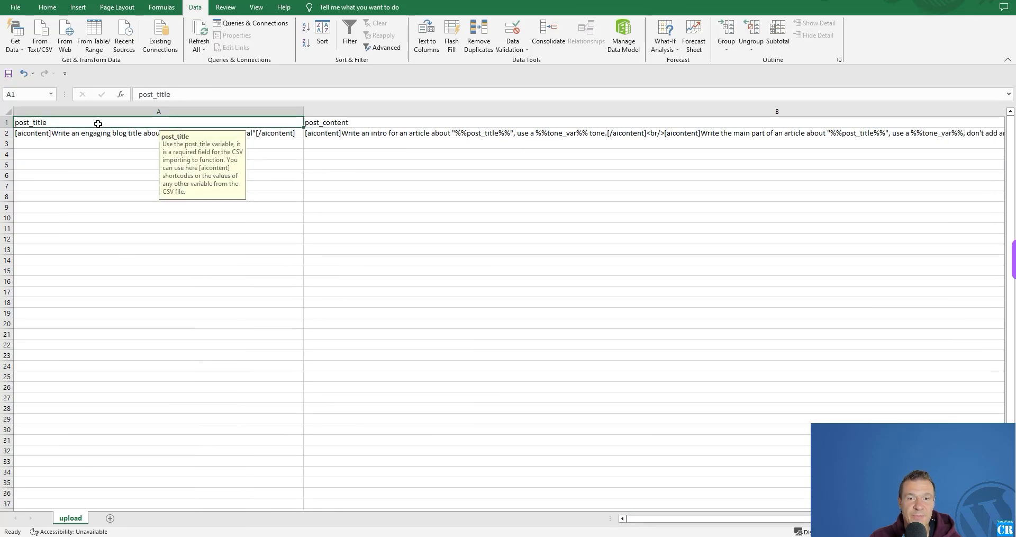
pyautogui.moveTo(630, 520); pyautogui.dragTo(712, 520)
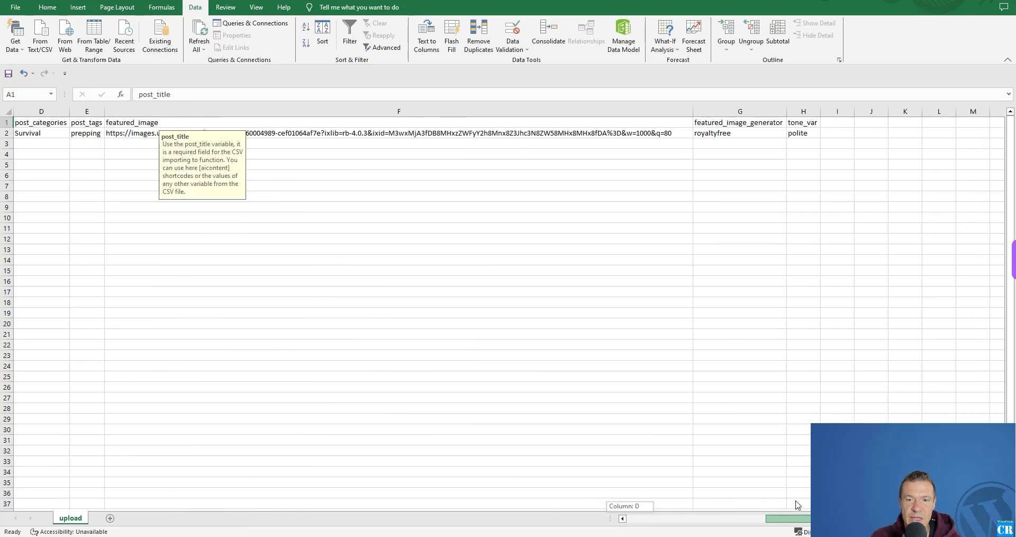
pyautogui.click(805, 125)
pyautogui.click(837, 124)
pyautogui.click(871, 124)
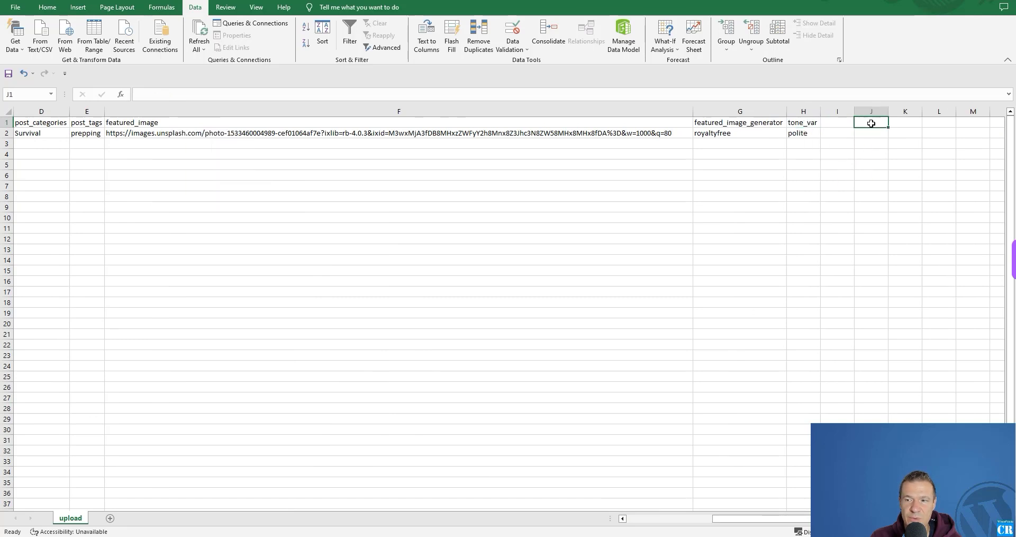
pyautogui.click(906, 124)
pyautogui.click(939, 125)
pyautogui.click(966, 124)
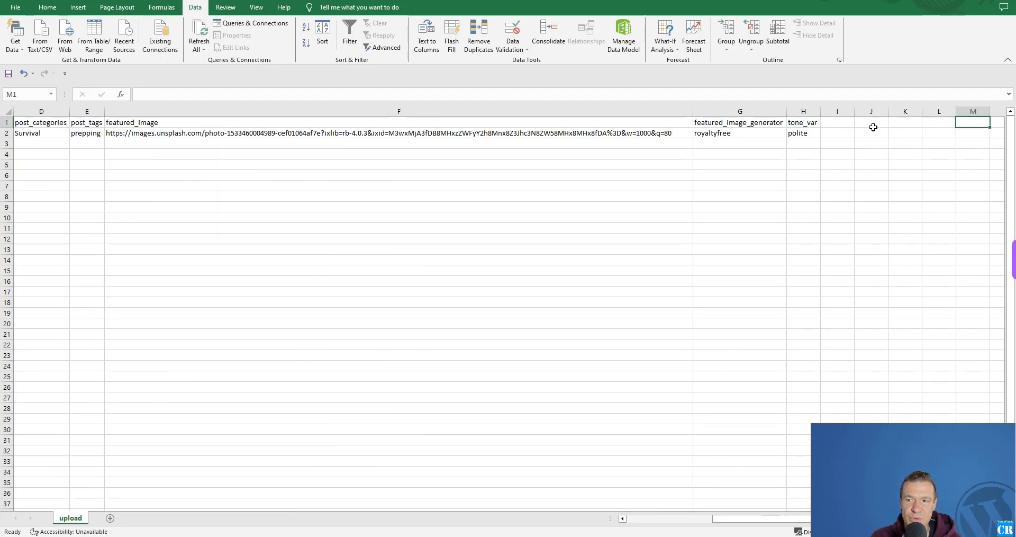
pyautogui.doubleClick(804, 122)
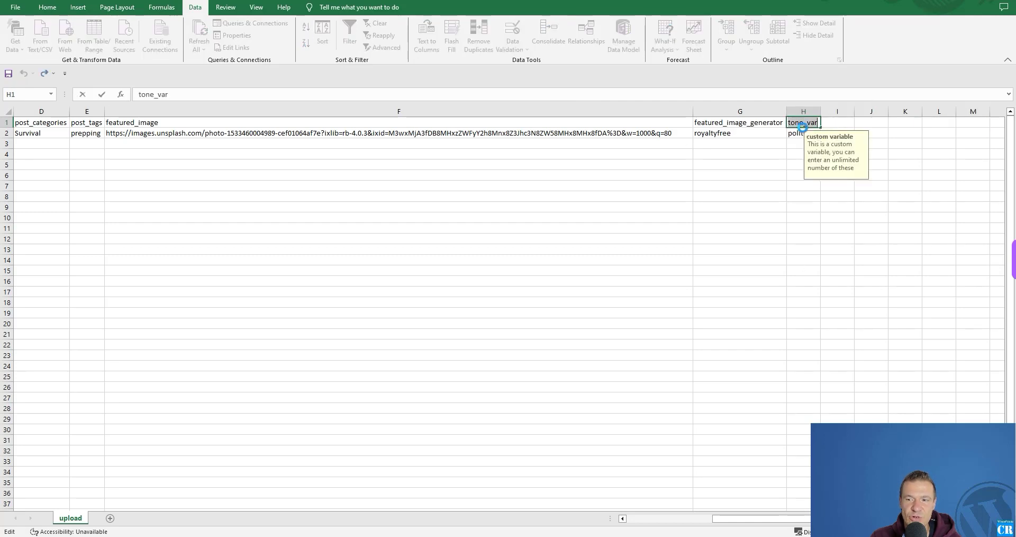
pyautogui.click(811, 125)
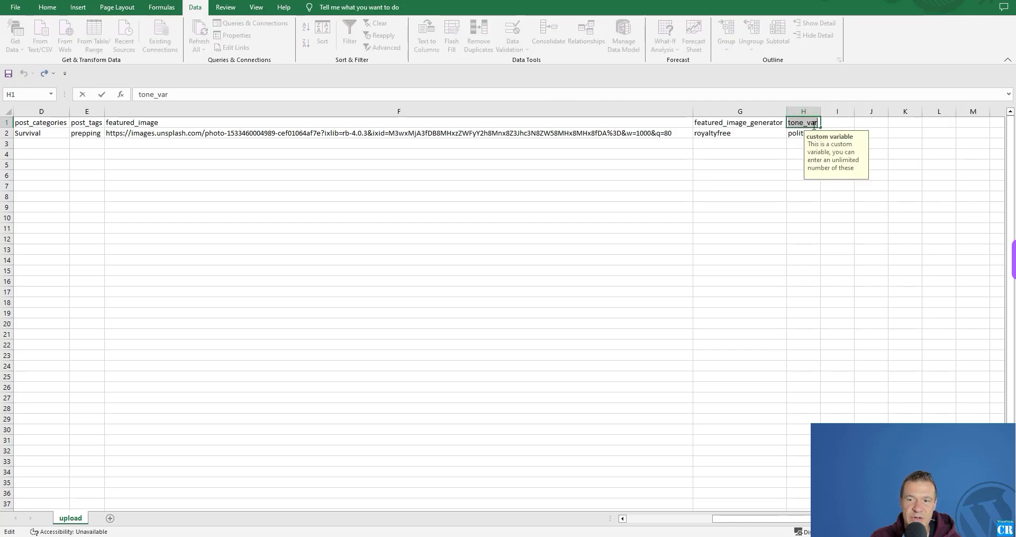
# - Open the post_title prompt in A2 for editing and highlight its opening and closing [aicontent] tags and the prompt text between them
pyautogui.moveTo(741, 518); pyautogui.dragTo(653, 518)
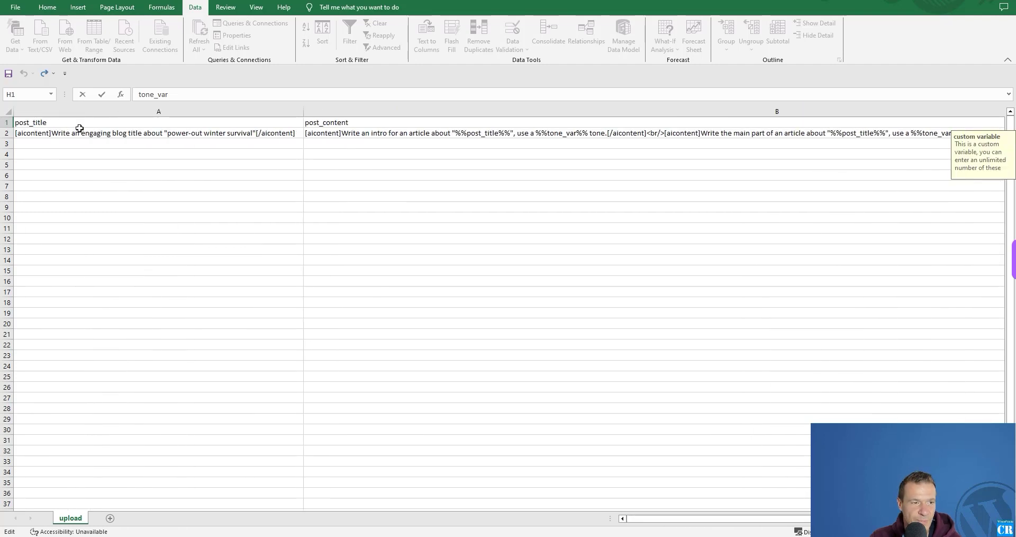
pyautogui.doubleClick(57, 134)
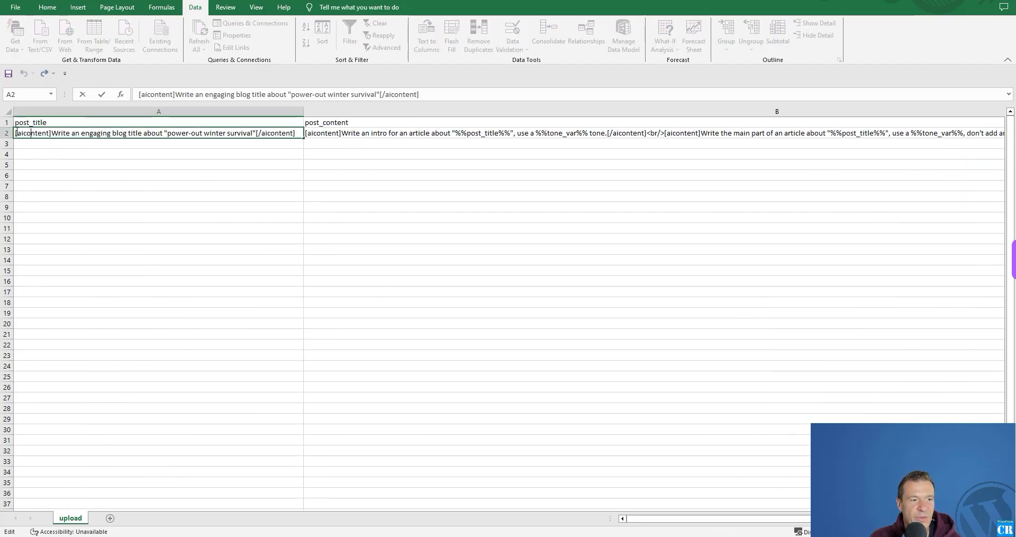
pyautogui.moveTo(15, 133); pyautogui.dragTo(53, 136)
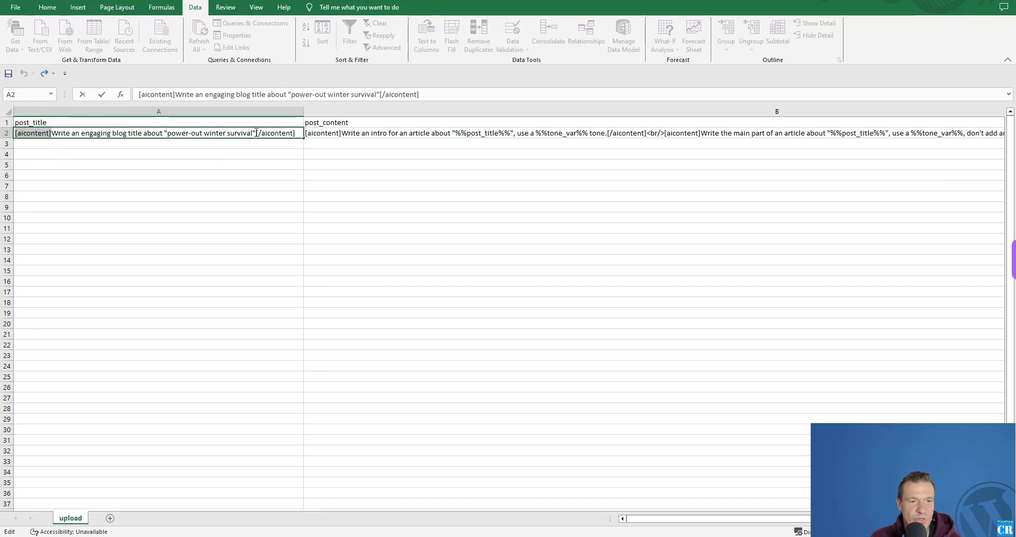
pyautogui.moveTo(257, 133); pyautogui.dragTo(295, 133)
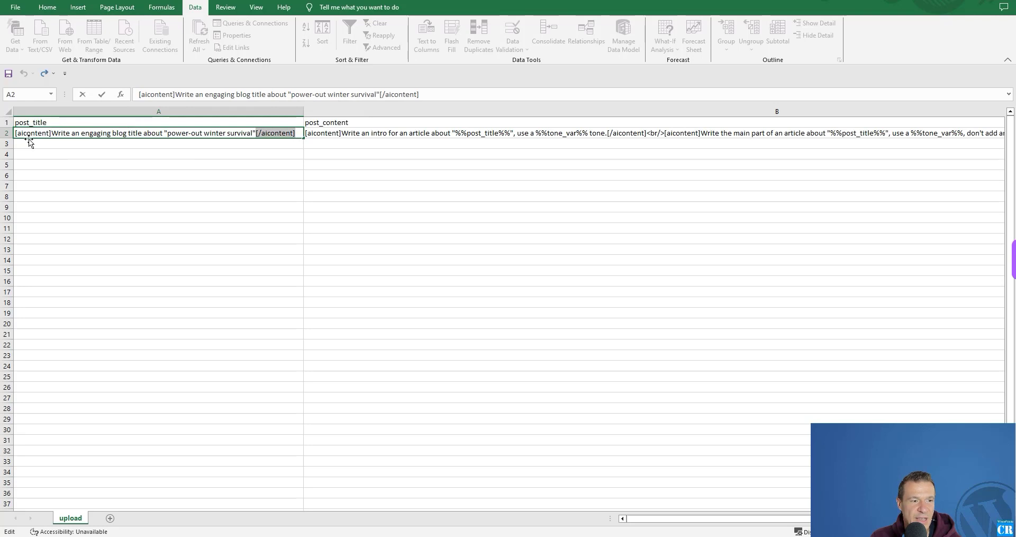
pyautogui.moveTo(15, 133); pyautogui.dragTo(255, 133)
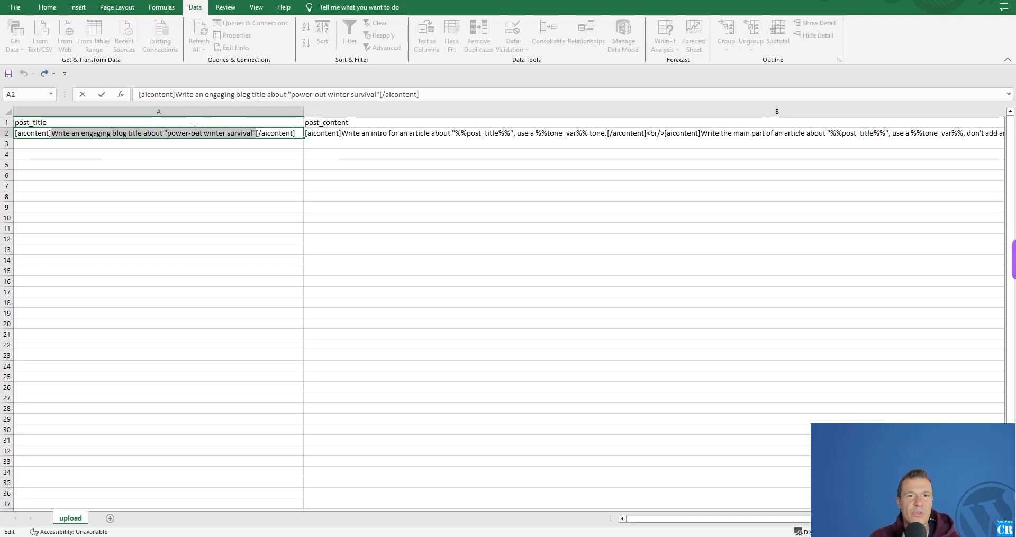
pyautogui.click(275, 133)
pyautogui.moveTo(256, 132); pyautogui.dragTo(296, 133)
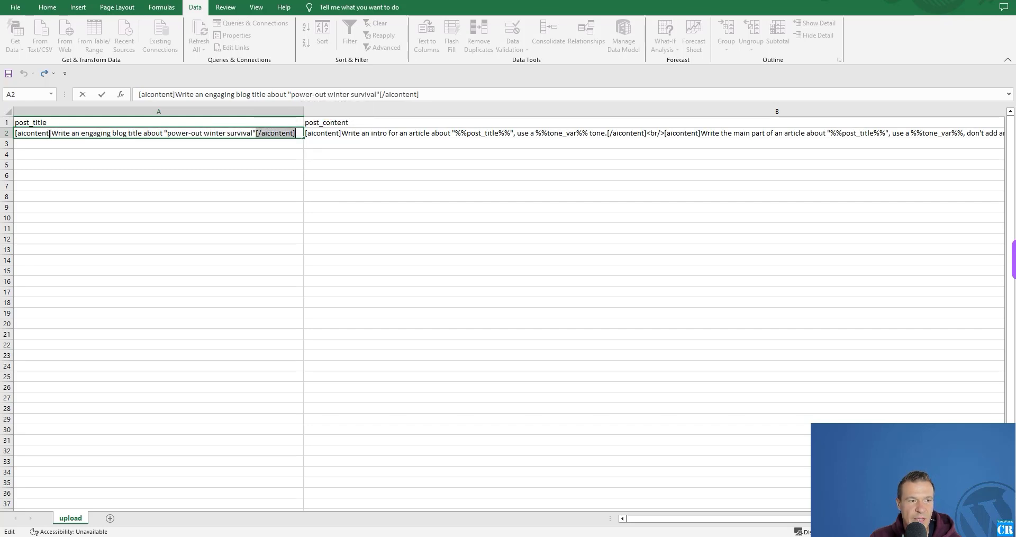
pyautogui.moveTo(50, 133); pyautogui.dragTo(258, 130)
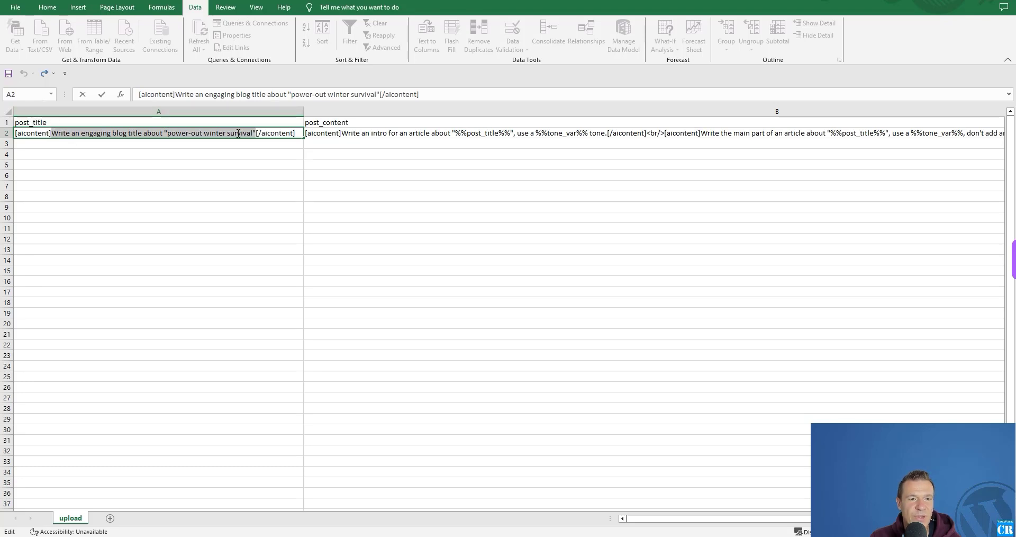
# - Read the post_content header note, open the B2 prompt for editing, and highlight its intro shortcode and the %%post_title%% placeholder
pyautogui.click(320, 124)
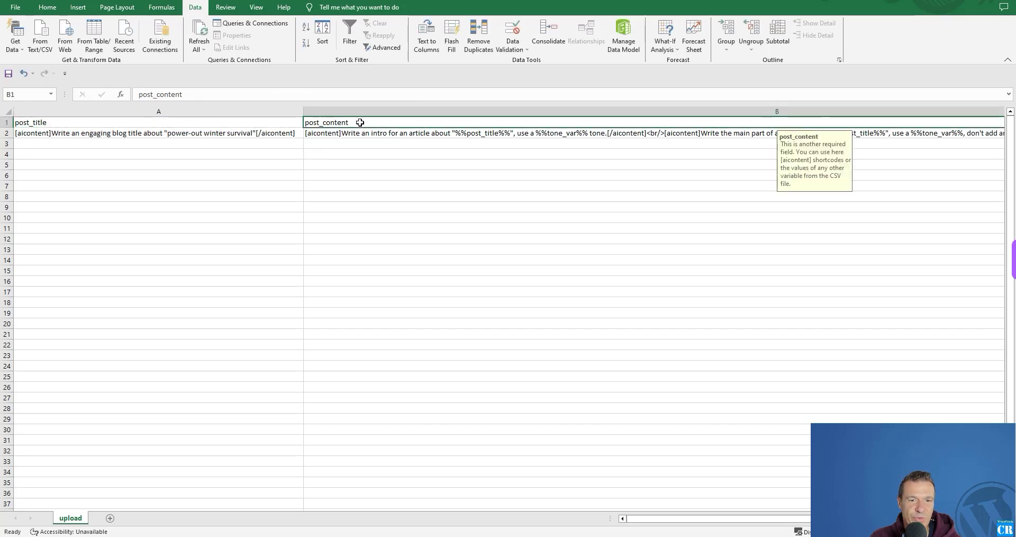
pyautogui.click(395, 132)
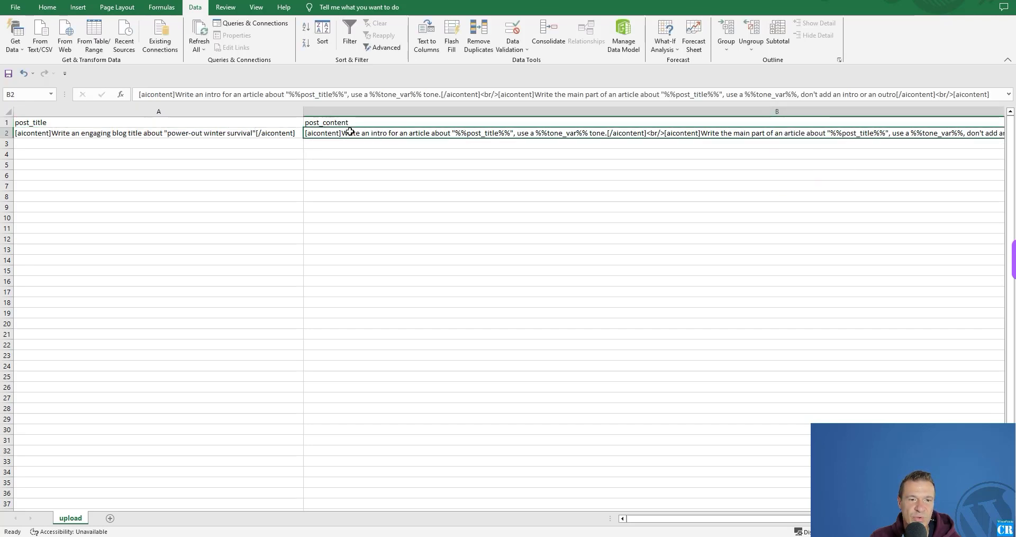
pyautogui.doubleClick(329, 134)
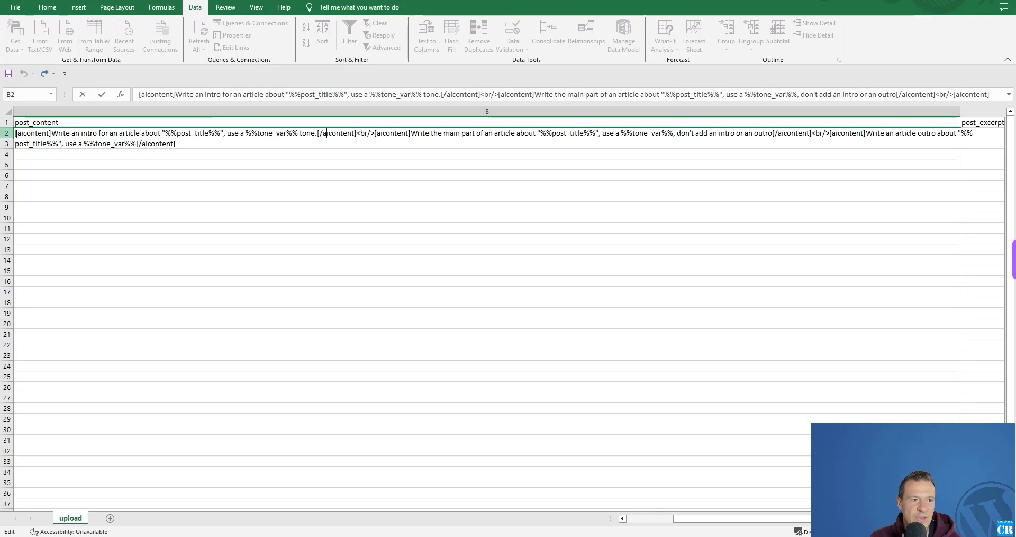
pyautogui.moveTo(15, 134); pyautogui.dragTo(217, 134)
pyautogui.click(170, 133)
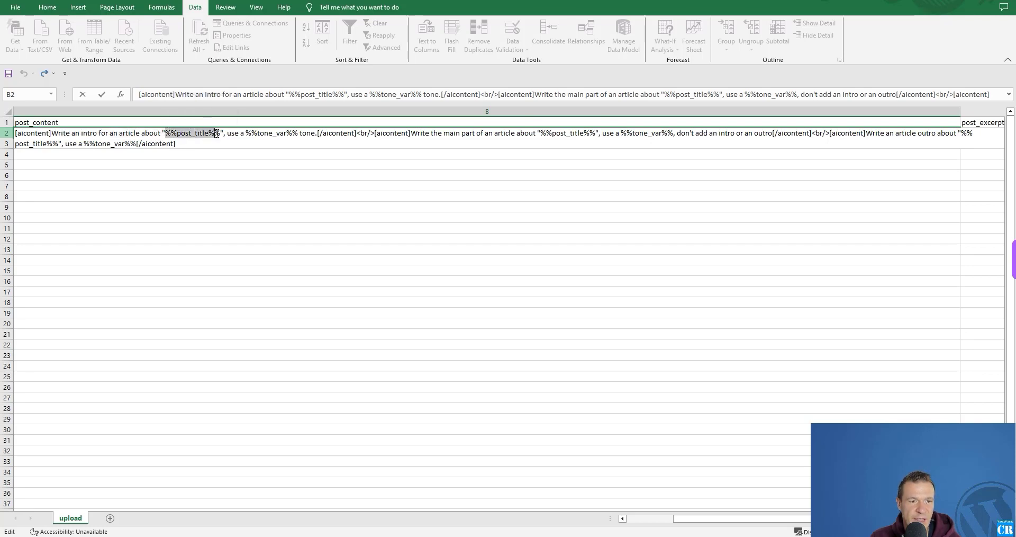
pyautogui.moveTo(684, 519); pyautogui.dragTo(625, 520)
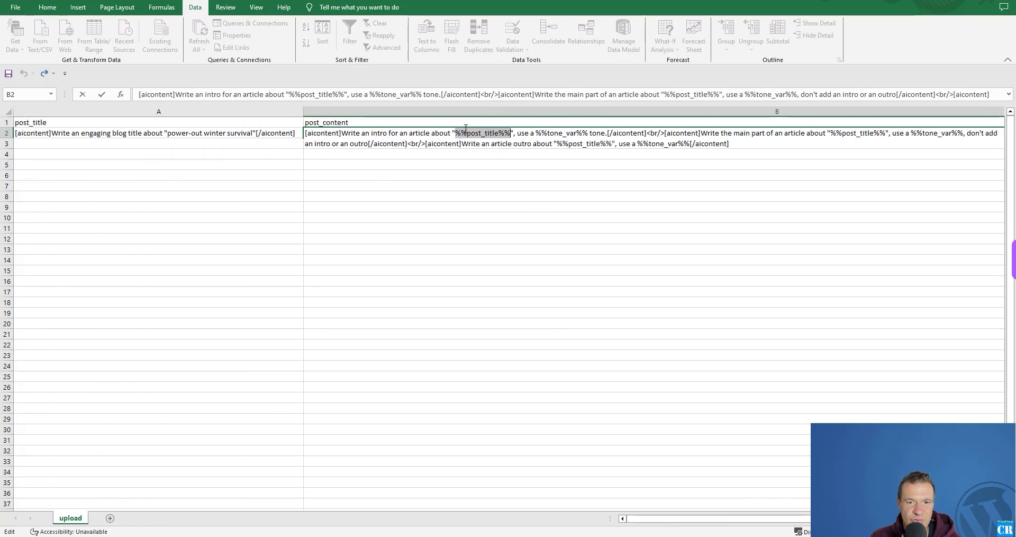
# - Compare the post_title prompt in A2 with the post_content prompt in B2, and highlight the outro prompt's %%tone_var%% placeholder
pyautogui.click(28, 133)
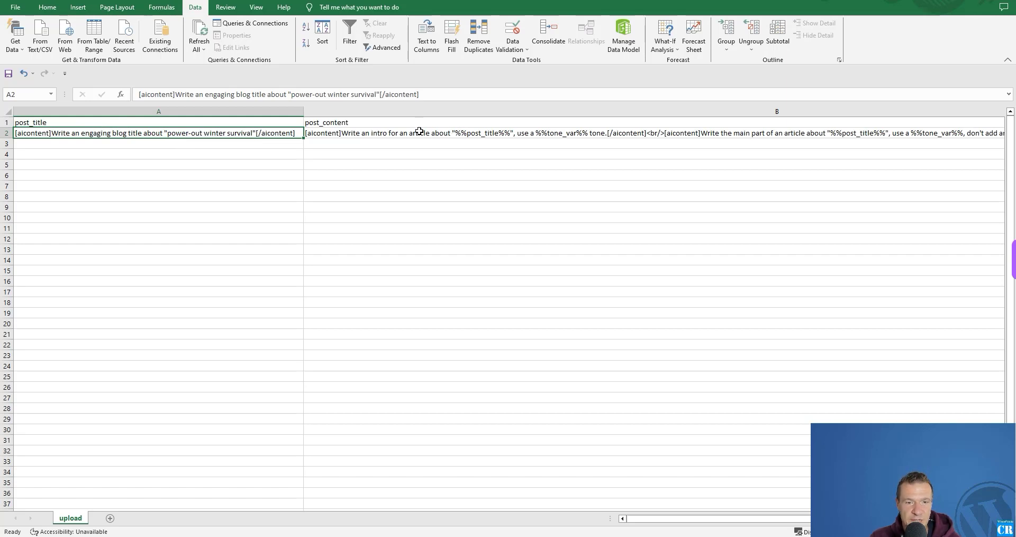
pyautogui.click(321, 135)
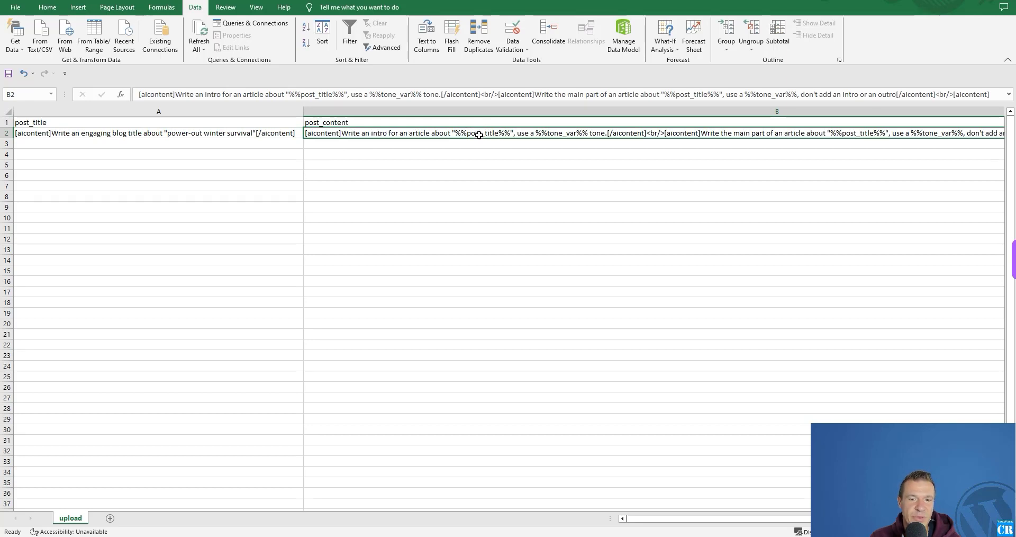
pyautogui.moveTo(638, 522); pyautogui.dragTo(468, 156)
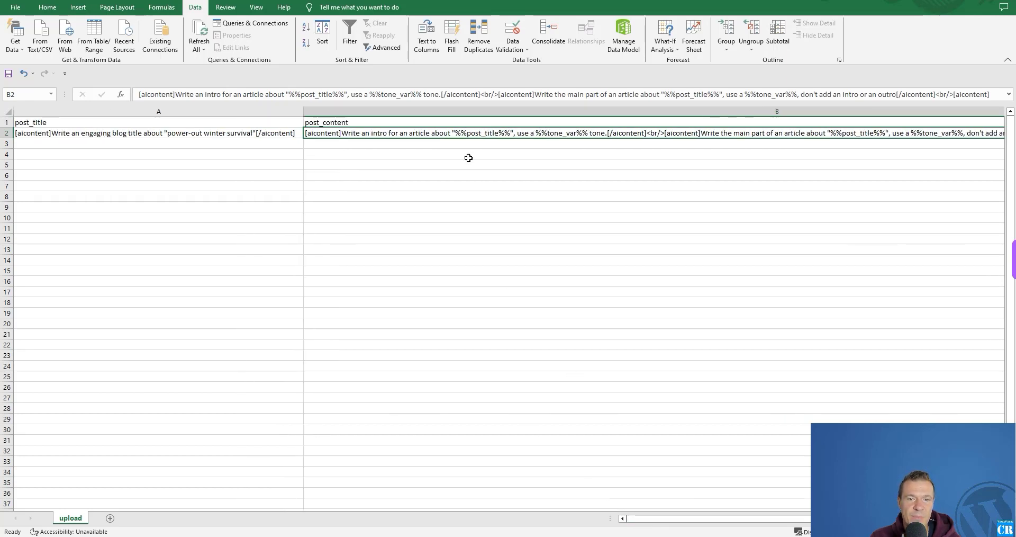
pyautogui.doubleClick(555, 133)
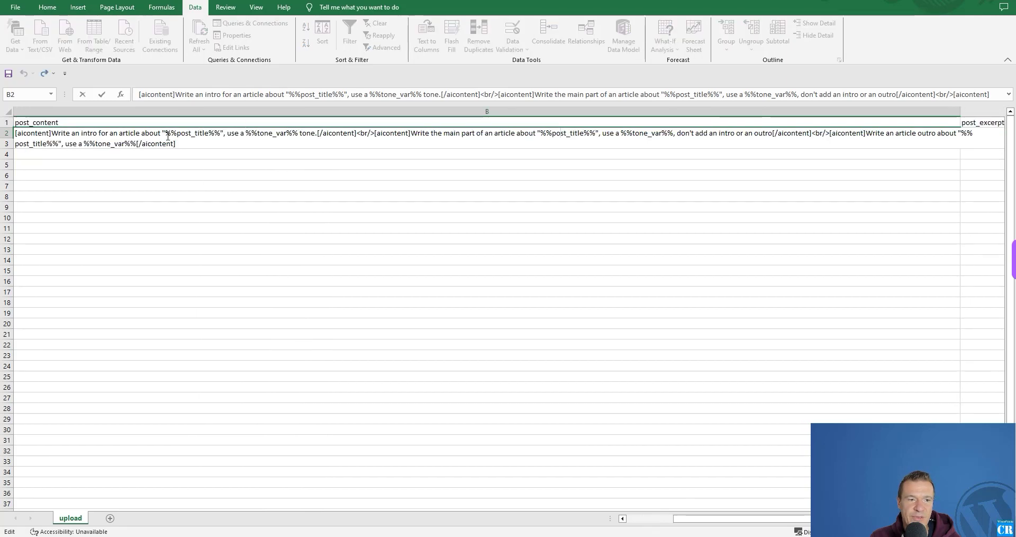
pyautogui.moveTo(85, 144); pyautogui.dragTo(136, 144)
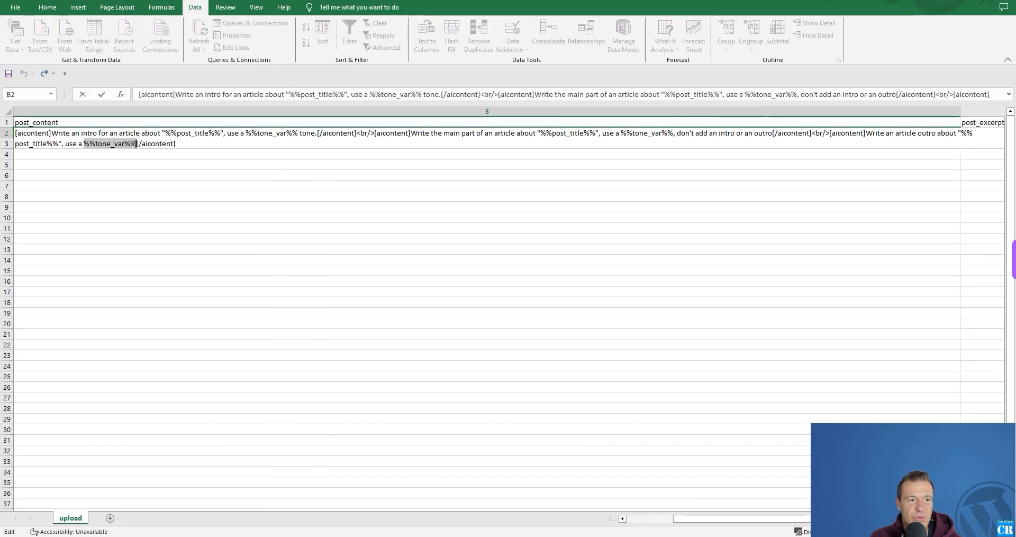
# - Examine the tone_var custom variable in column H, checking its value in H2 and highlighting the header name in H1
pyautogui.moveTo(678, 518); pyautogui.dragTo(773, 517)
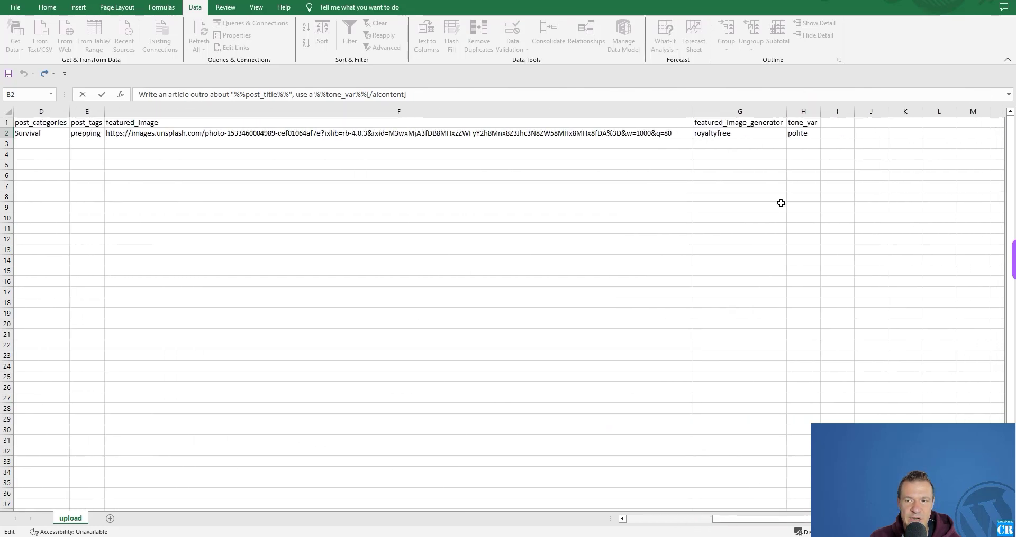
pyautogui.doubleClick(804, 123)
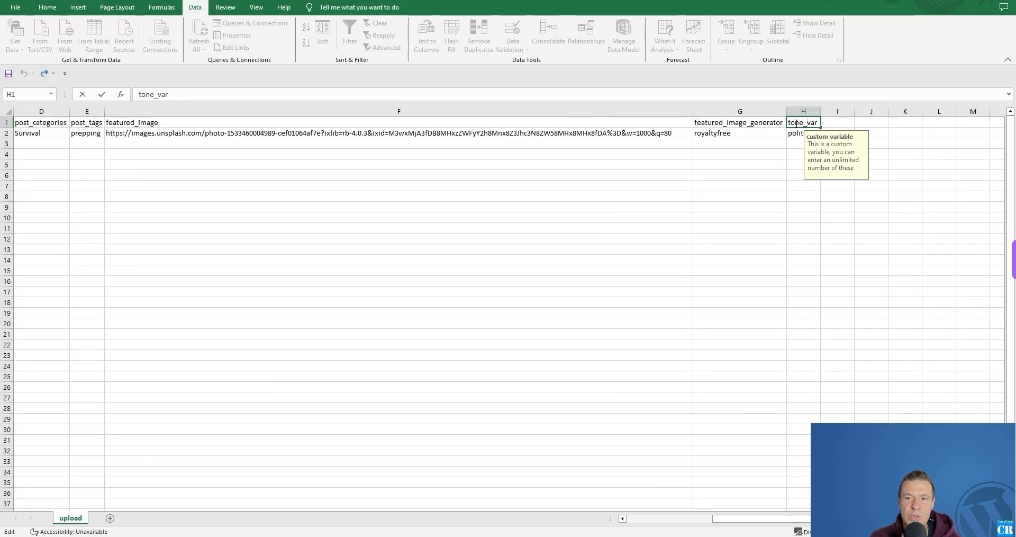
pyautogui.click(792, 155)
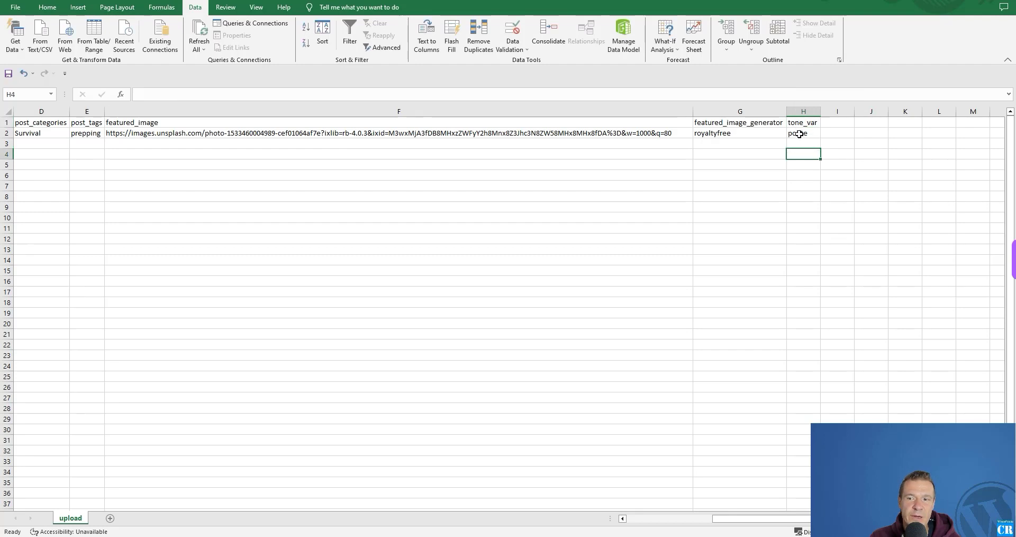
pyautogui.click(799, 134)
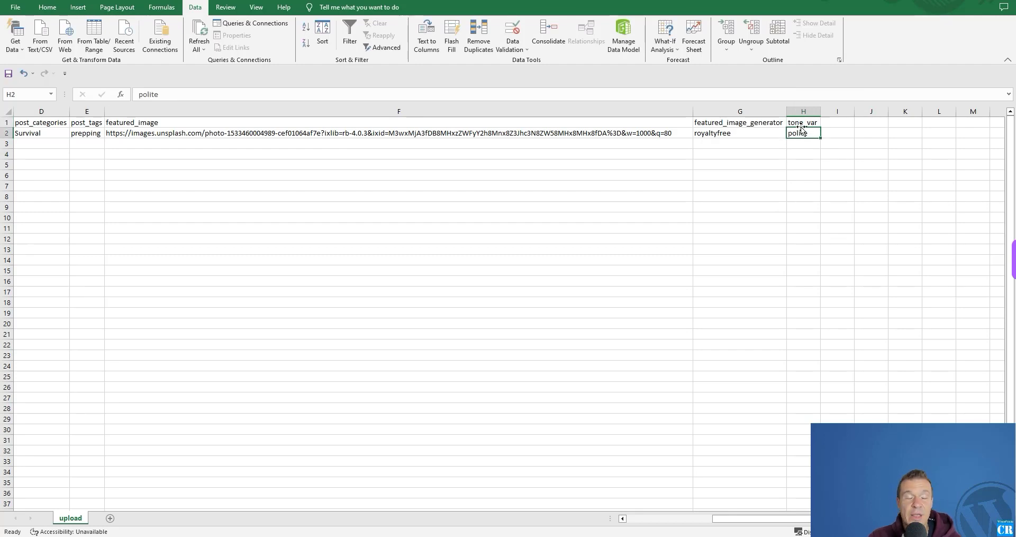
pyautogui.doubleClick(793, 123)
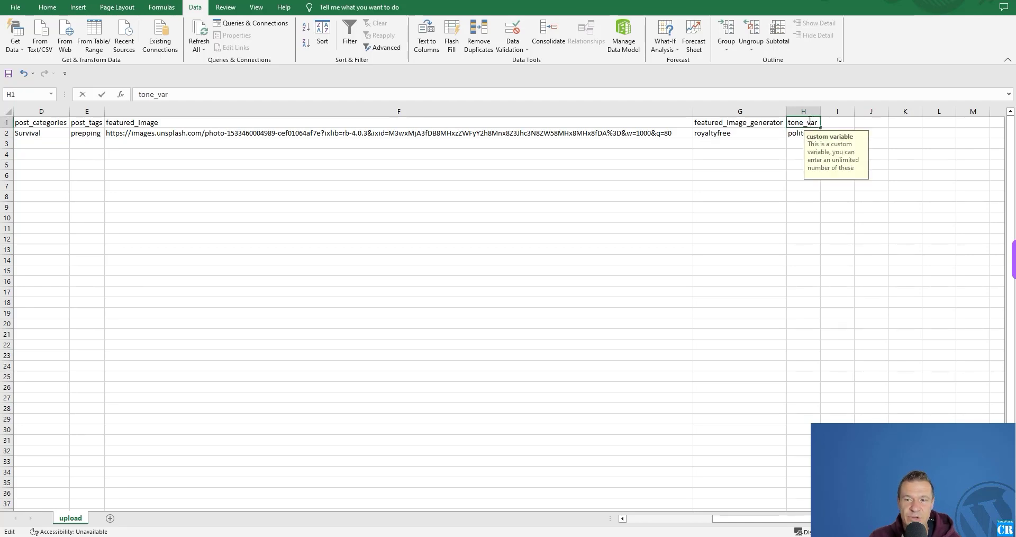
pyautogui.moveTo(789, 122); pyautogui.dragTo(819, 122)
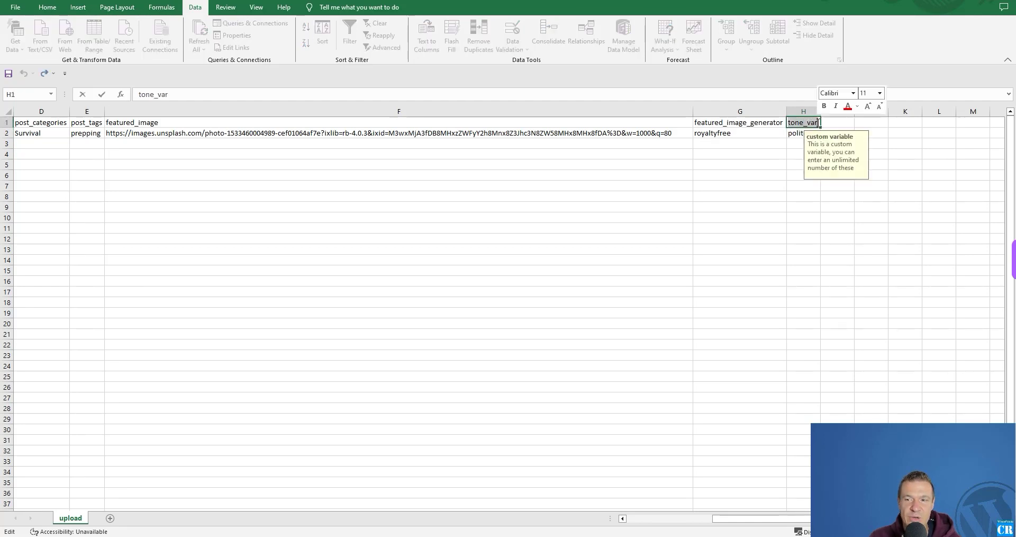
pyautogui.rightClick(819, 125)
pyautogui.click(818, 142)
pyautogui.moveTo(794, 519); pyautogui.dragTo(672, 514)
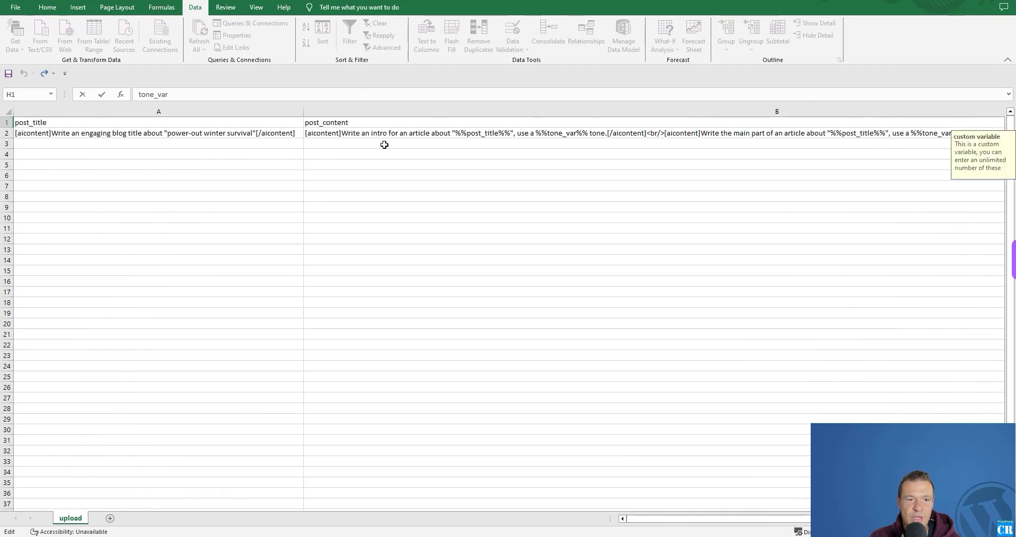
# - Open the post_content prompt in B2 and highlight the percent signs and variable name of %%post_title%% in the main-part prompt
pyautogui.click(551, 133)
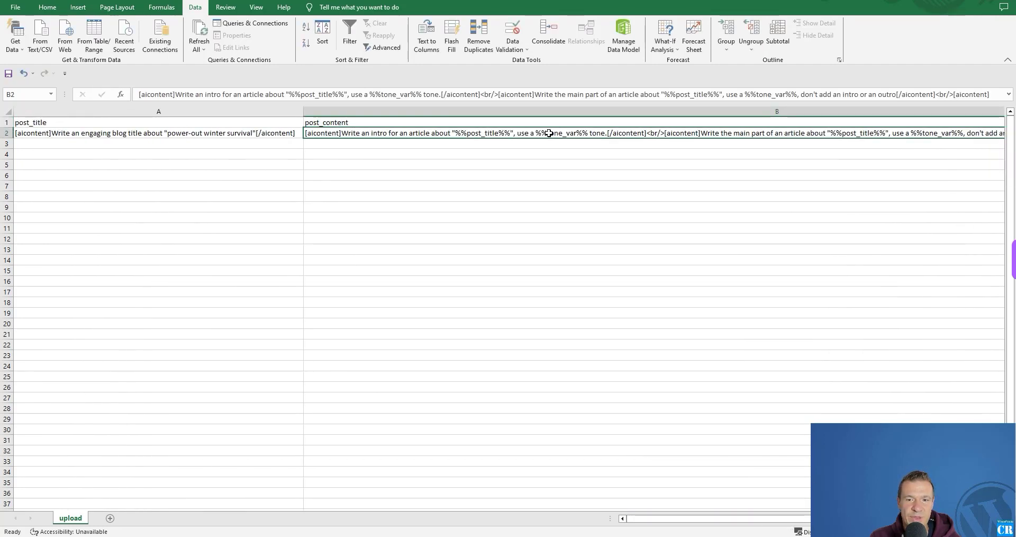
pyautogui.doubleClick(541, 132)
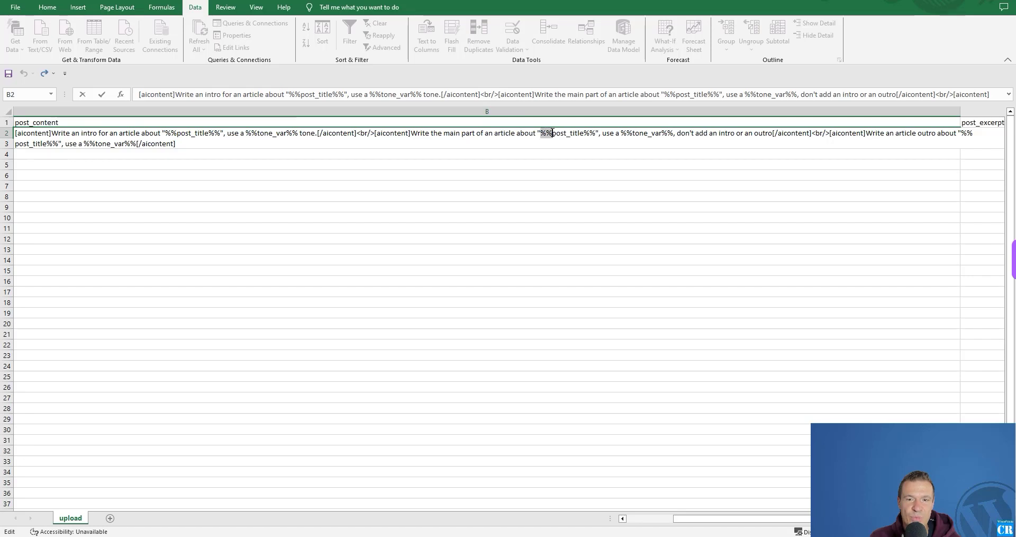
pyautogui.click(555, 133)
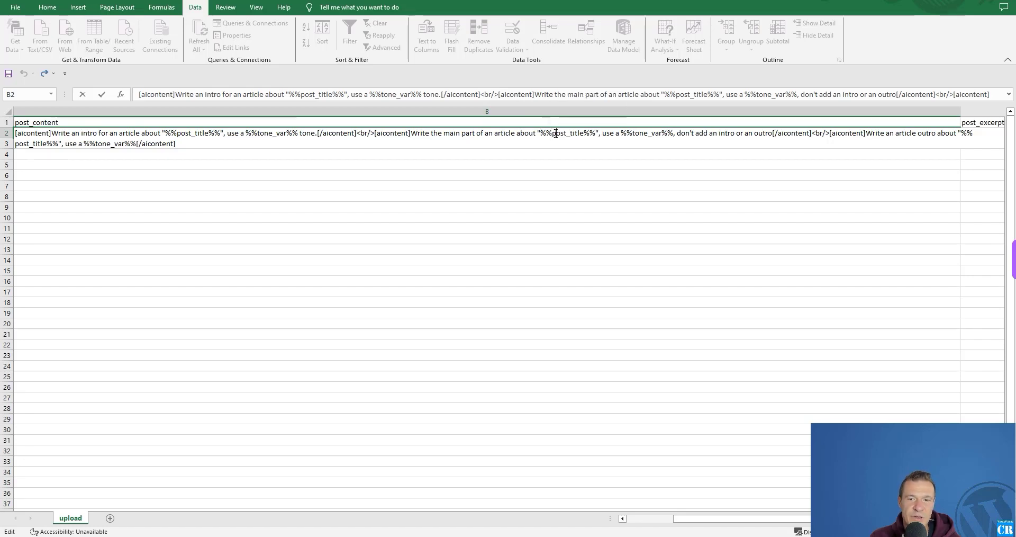
pyautogui.moveTo(552, 133); pyautogui.dragTo(584, 132)
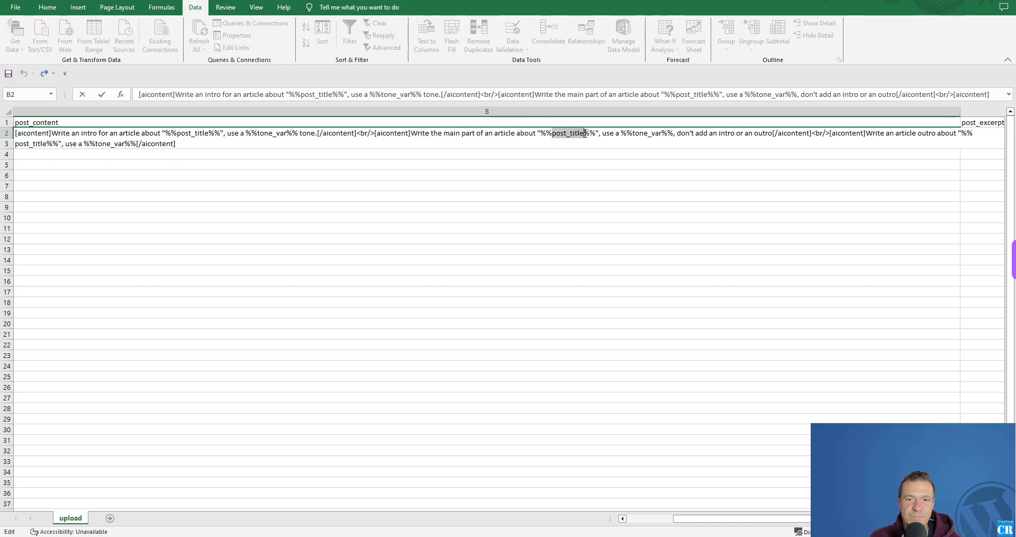
# - Highlight %%tone_var%% and the word "tone" in the B2 intro prompt, and check the variable's value in H2
pyautogui.moveTo(257, 133); pyautogui.dragTo(287, 135)
pyautogui.click(294, 133)
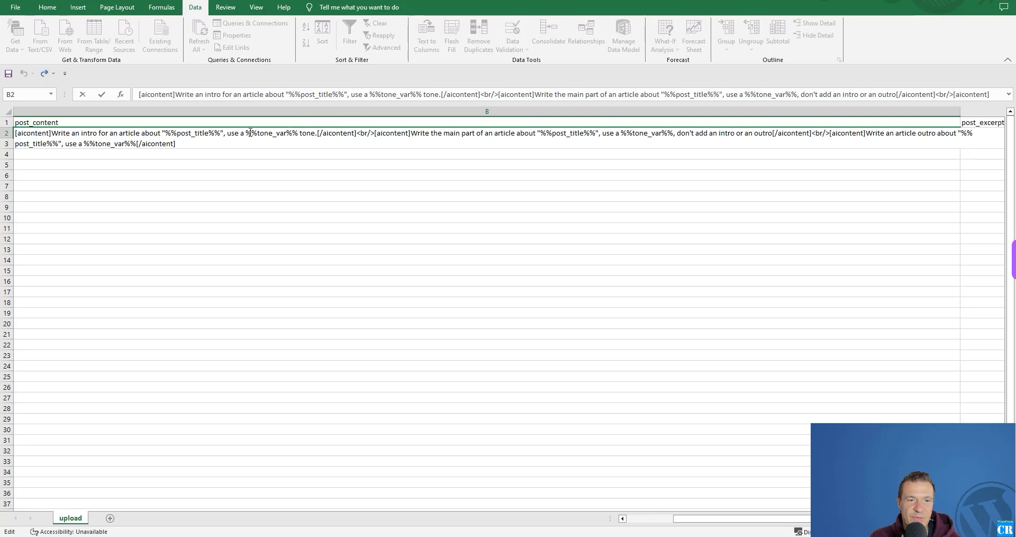
pyautogui.moveTo(246, 133); pyautogui.dragTo(289, 135)
pyautogui.doubleClick(306, 132)
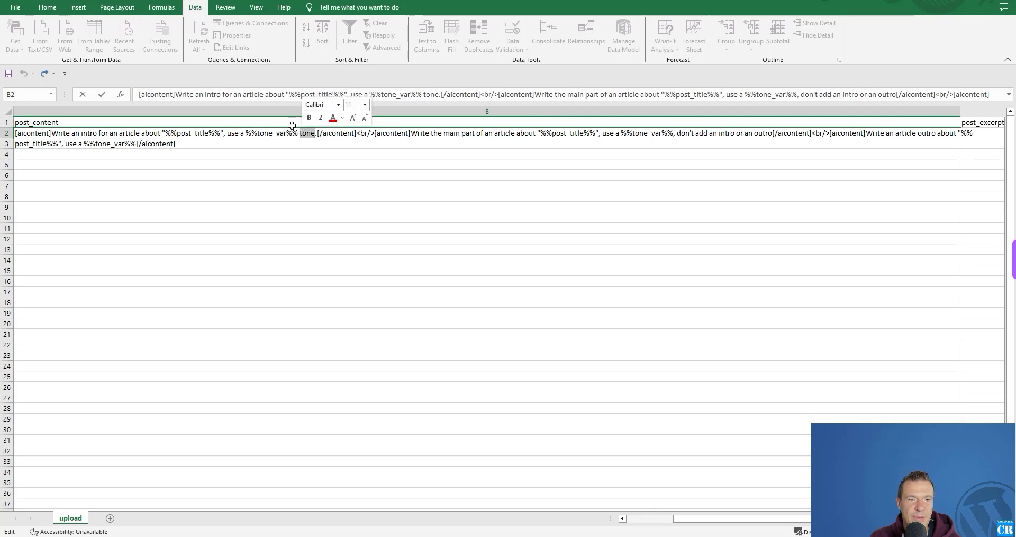
pyautogui.moveTo(697, 519); pyautogui.dragTo(585, 518)
pyautogui.click(798, 134)
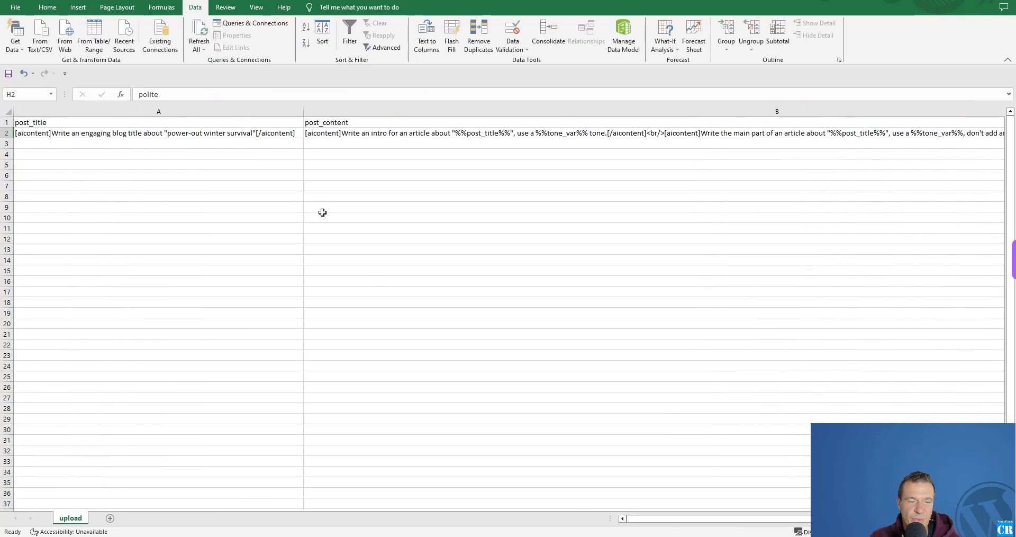
# - Add the word "tone" after %%tone_var%% in both the main-part and outro prompts of the post_content cell B2
pyautogui.click(341, 133)
pyautogui.moveTo(687, 519); pyautogui.dragTo(715, 523)
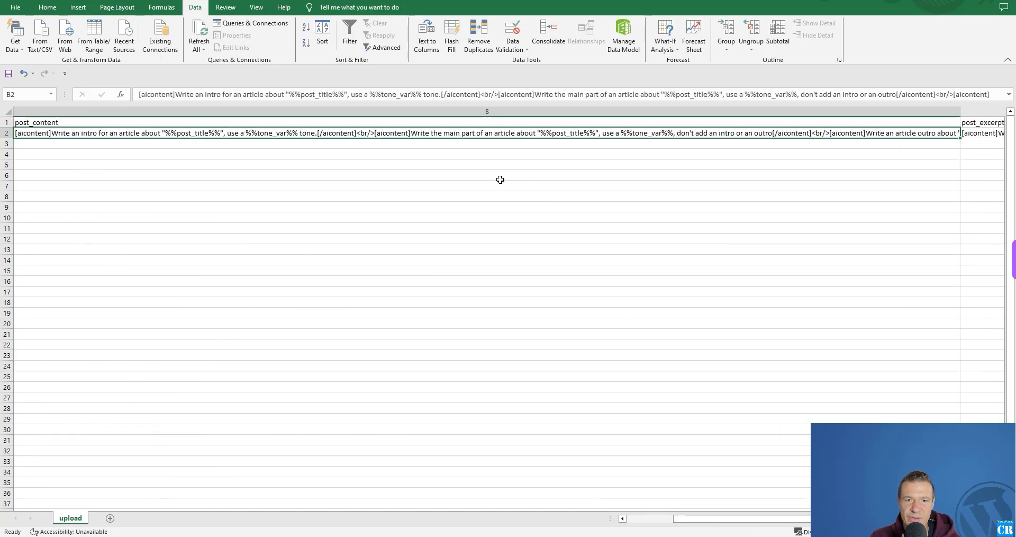
pyautogui.doubleClick(284, 132)
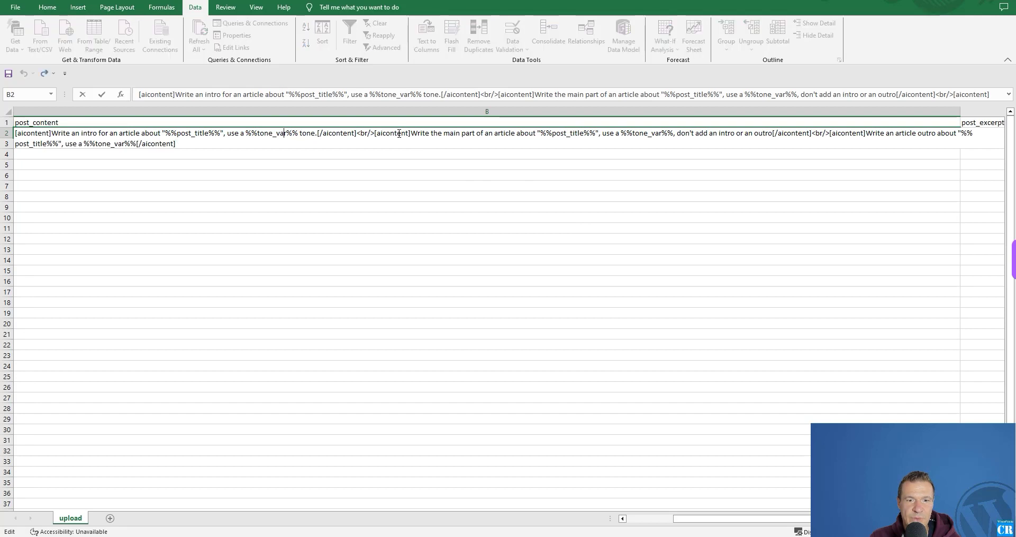
pyautogui.doubleClick(560, 133)
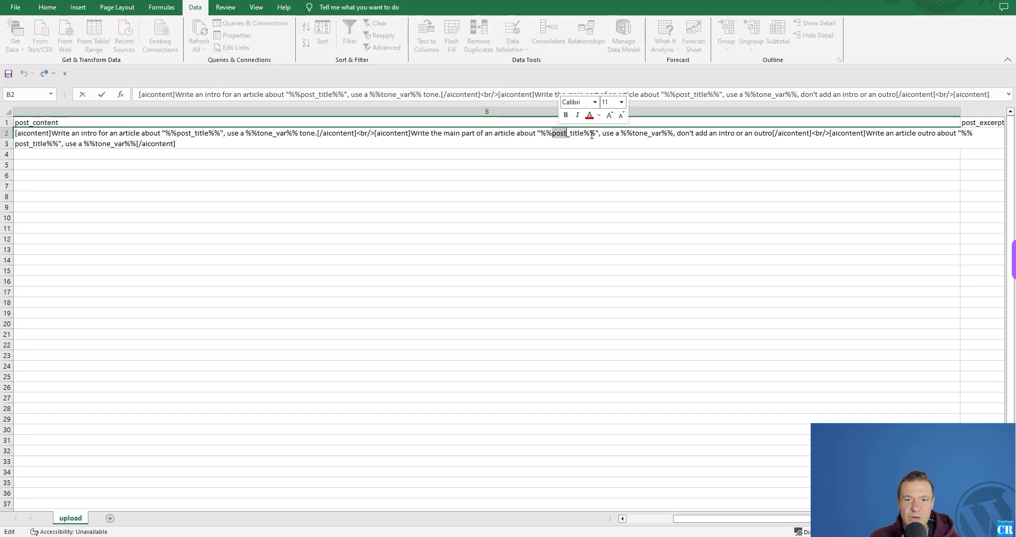
pyautogui.doubleClick(650, 133)
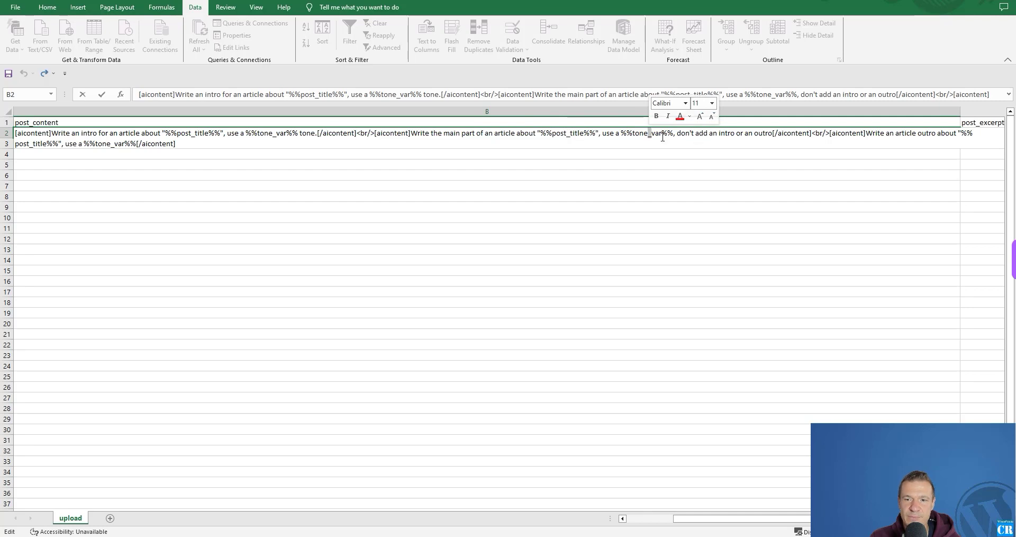
pyautogui.click(673, 133)
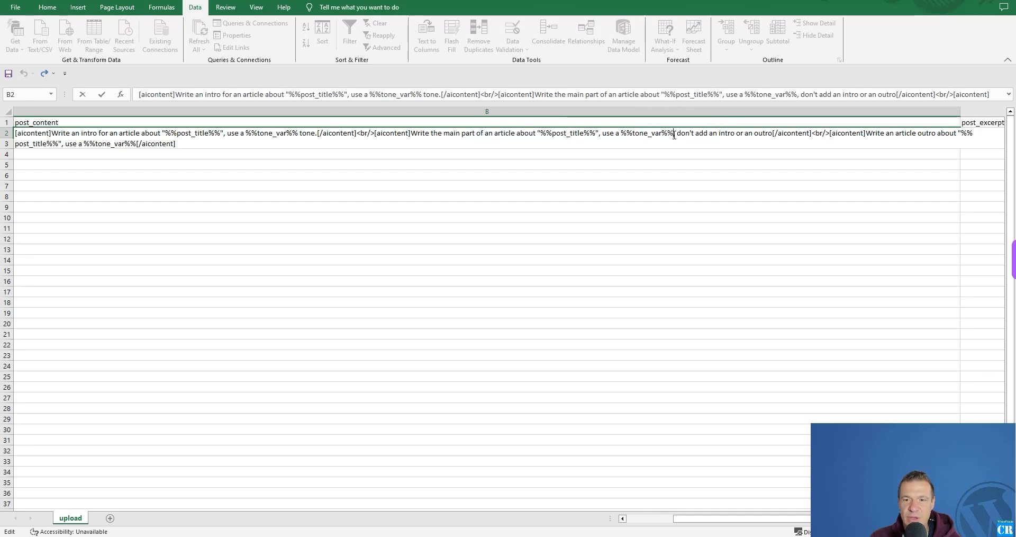
pyautogui.write('tone')
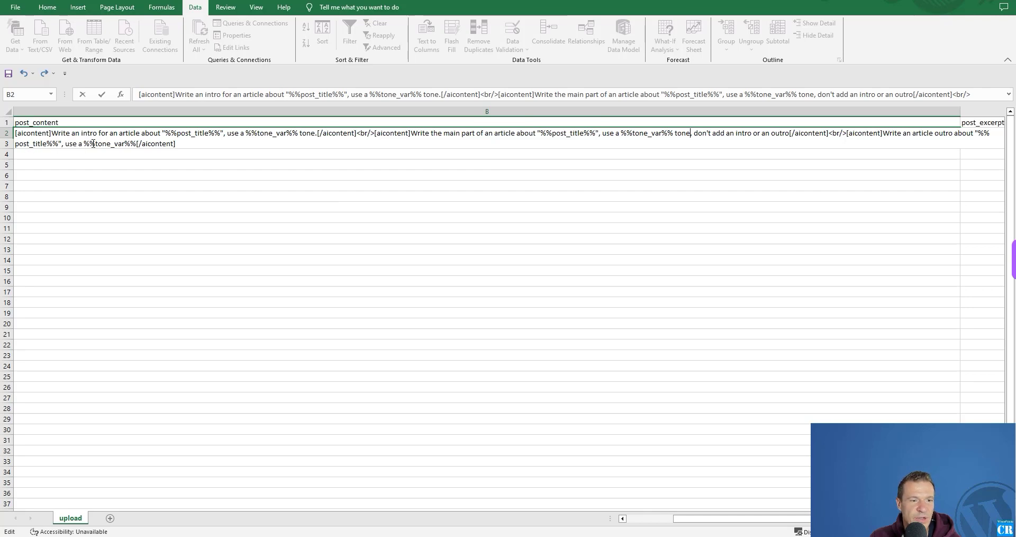
pyautogui.click(136, 144)
pyautogui.write('tone')
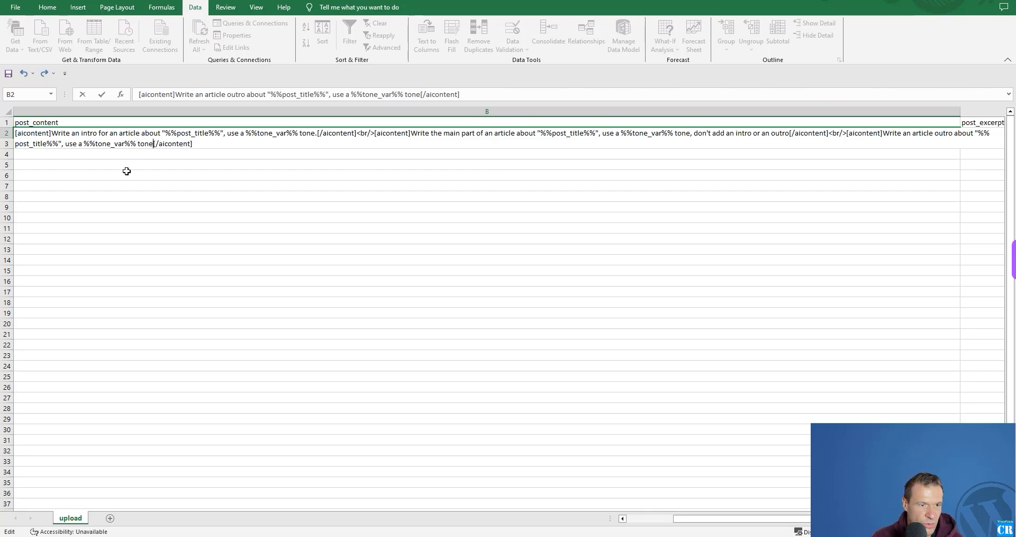
# - Go through the row 2 values for post_excerpt, post_categories, post_tags and featured_image
pyautogui.moveTo(675, 520); pyautogui.dragTo(737, 524)
pyautogui.click(120, 132)
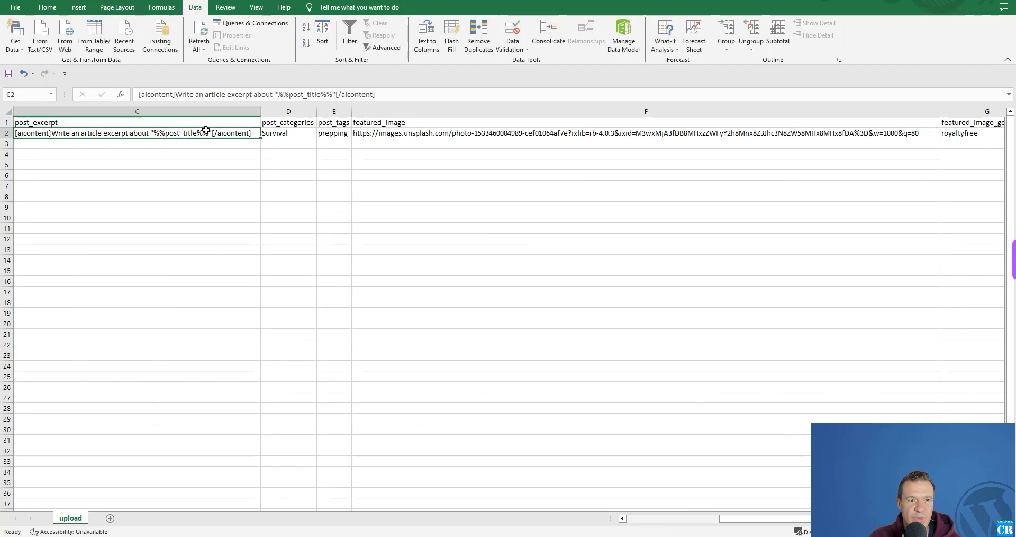
pyautogui.click(279, 132)
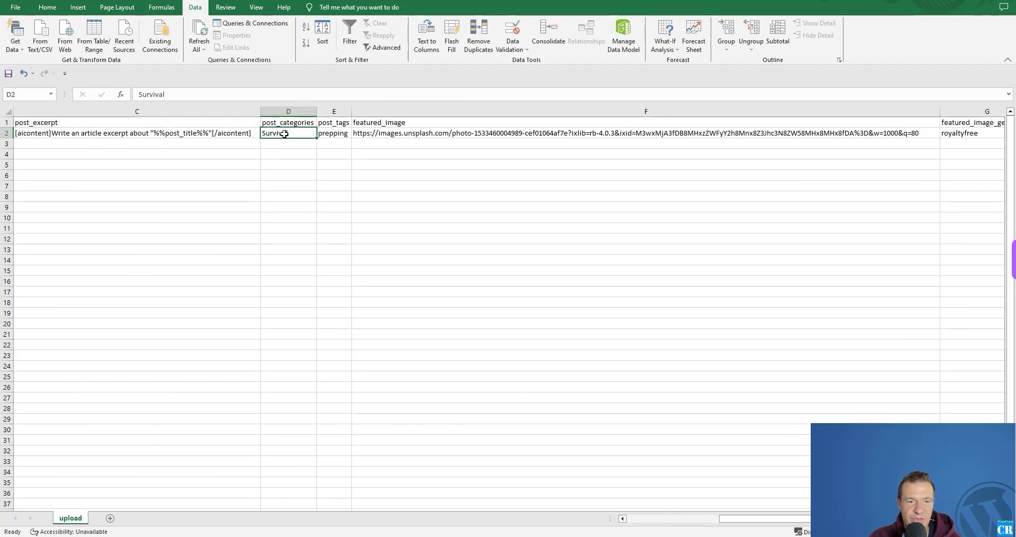
pyautogui.click(331, 137)
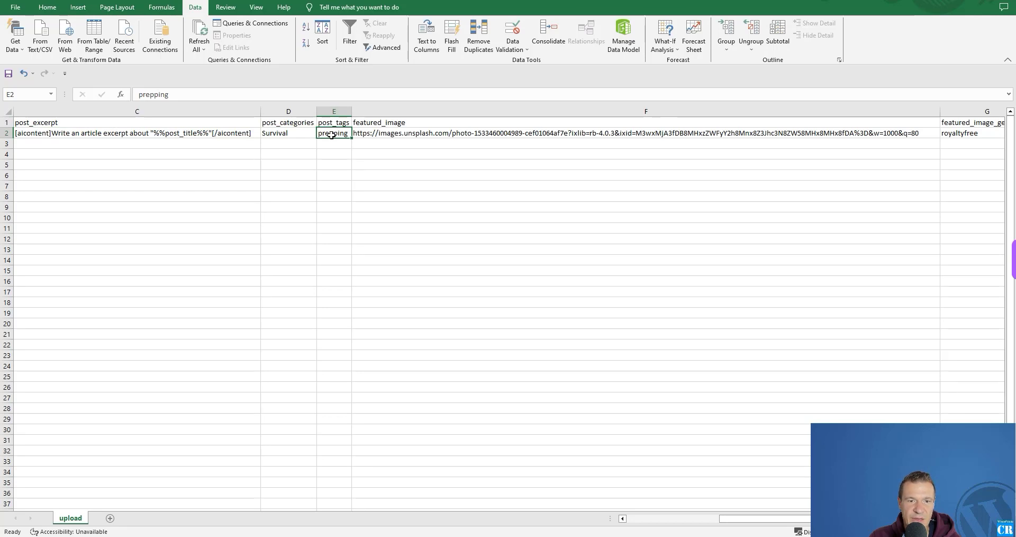
pyautogui.click(391, 135)
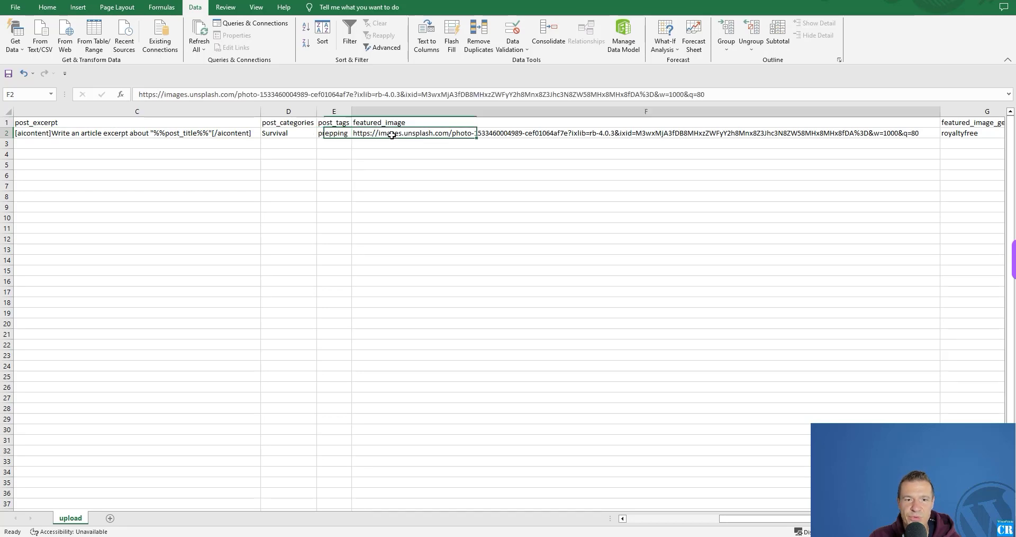
# - View the picture behind the featured_image URL of F2 in the browser, close it and return to the upload sheet
pyautogui.doubleClick(392, 135)
pyautogui.doubleClick(392, 135)
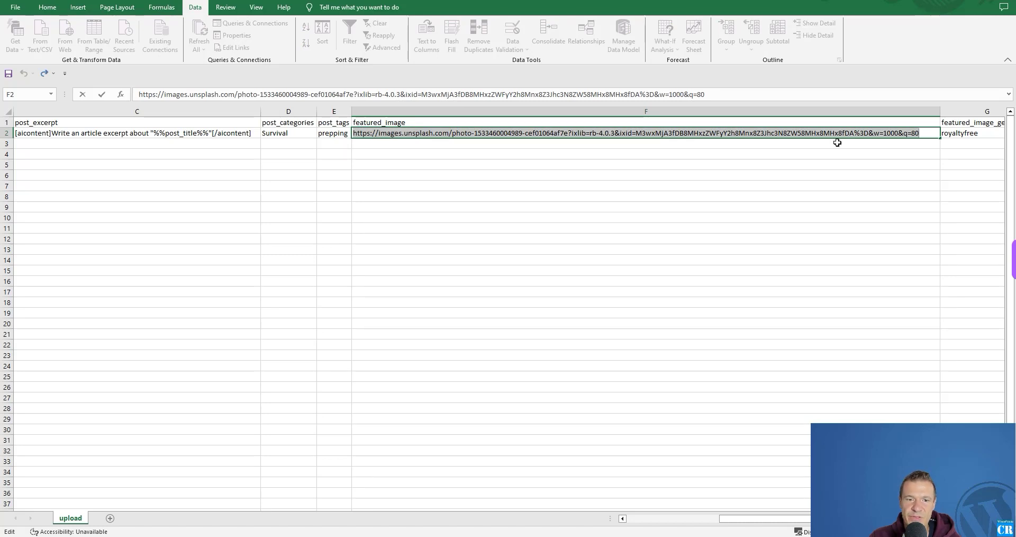
pyautogui.click(963, 133)
pyautogui.click(916, 134)
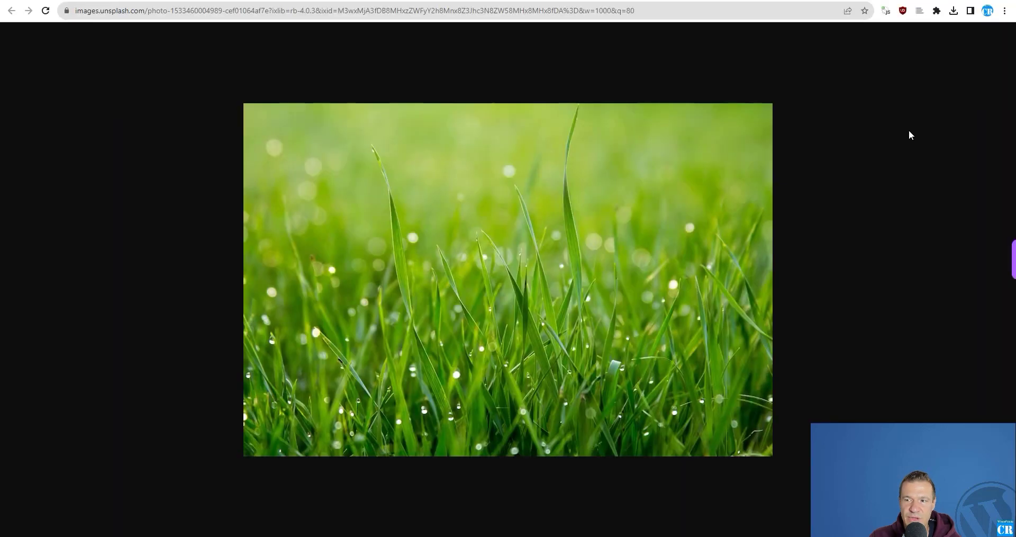
pyautogui.hotkey('ctrl', 'w')
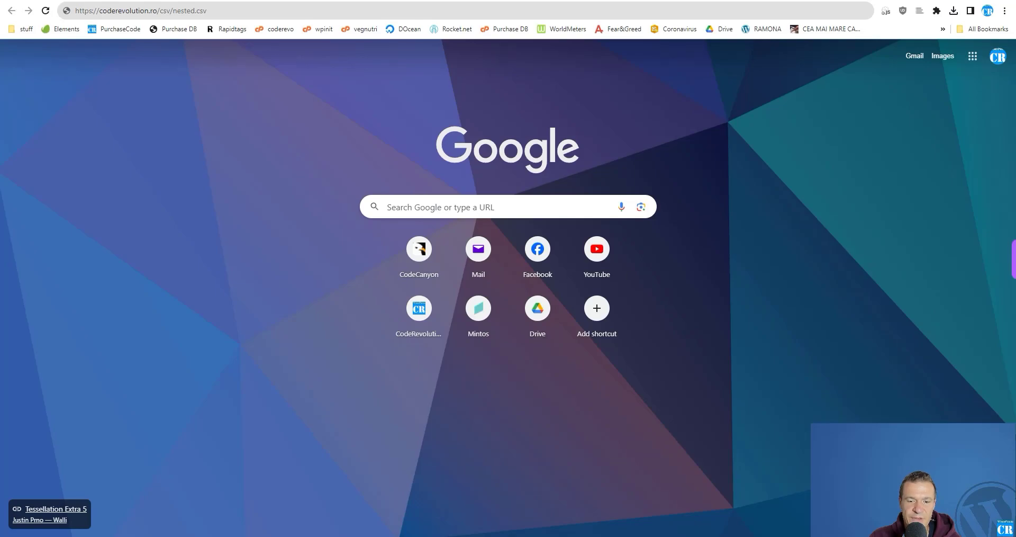
pyautogui.hotkey('alt', 'Tab')
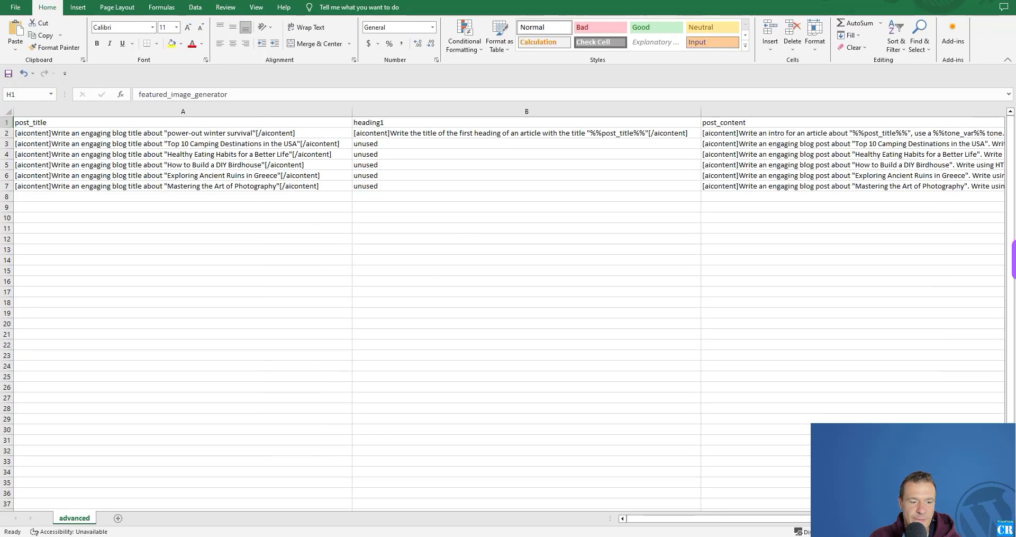
pyautogui.hotkey('alt', 'Tab')
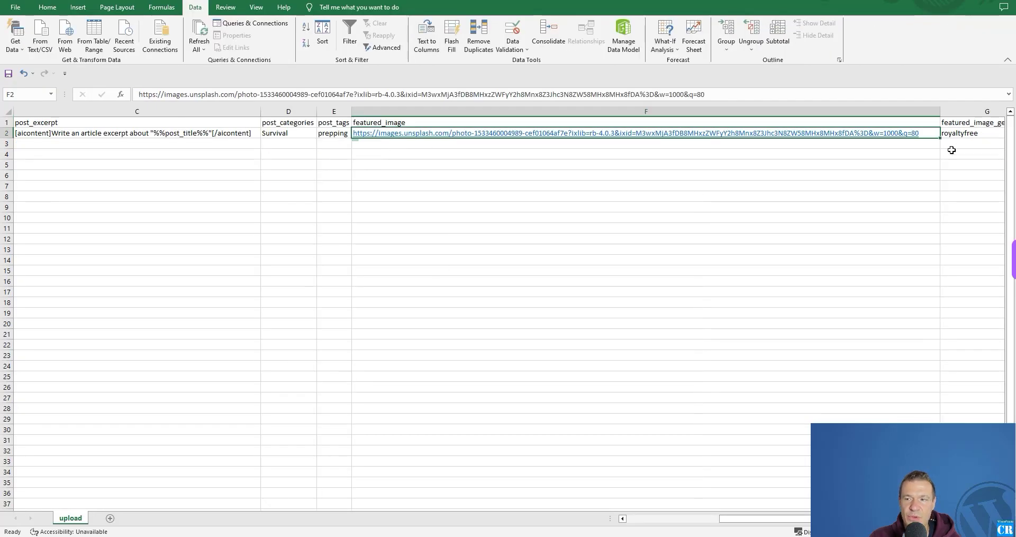
# - Examine the featured_image_generator value in G2 and the note with the allowed values on its header in G1
pyautogui.click(961, 134)
pyautogui.doubleClick(733, 135)
pyautogui.doubleClick(713, 134)
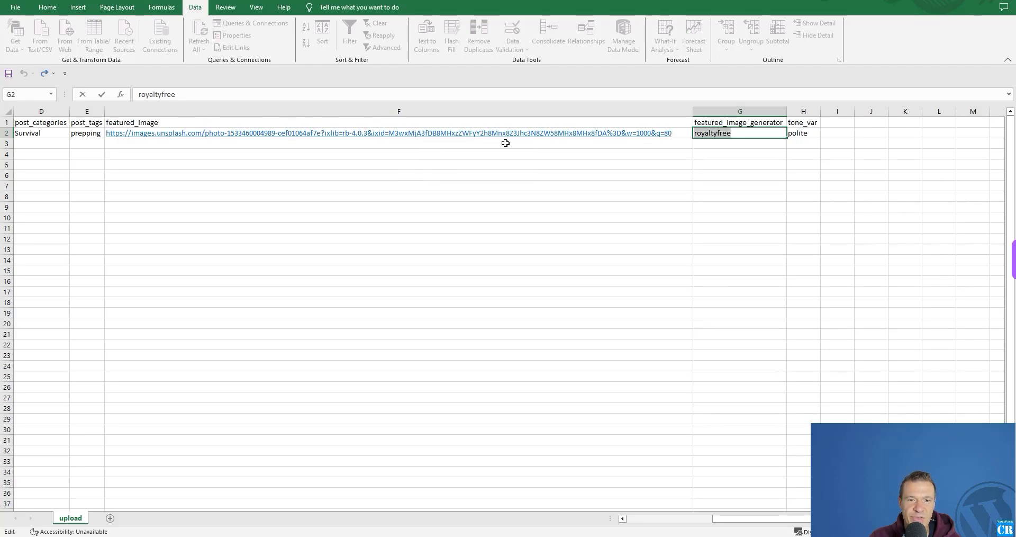
pyautogui.click(741, 122)
pyautogui.click(727, 133)
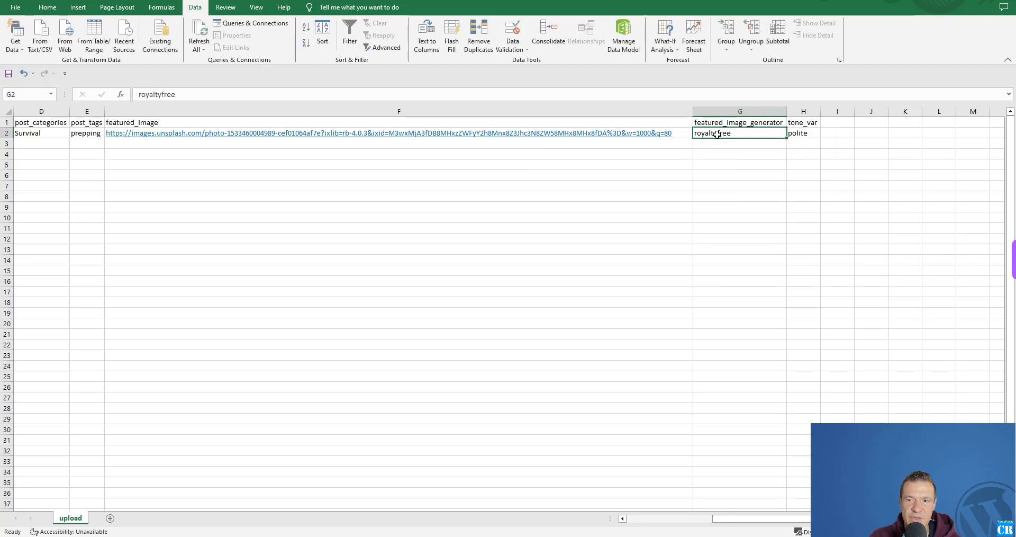
pyautogui.doubleClick(721, 134)
pyautogui.doubleClick(722, 134)
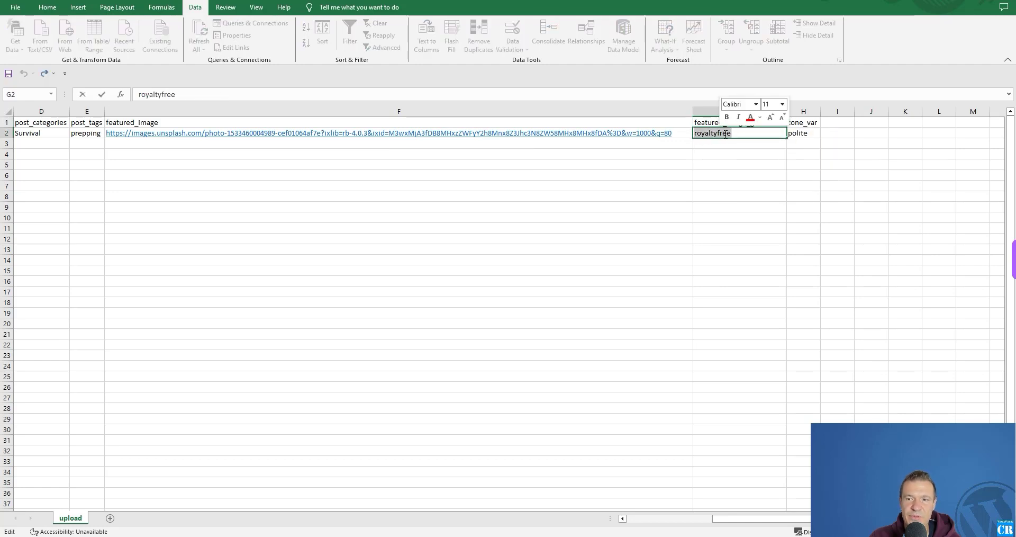
pyautogui.click(712, 123)
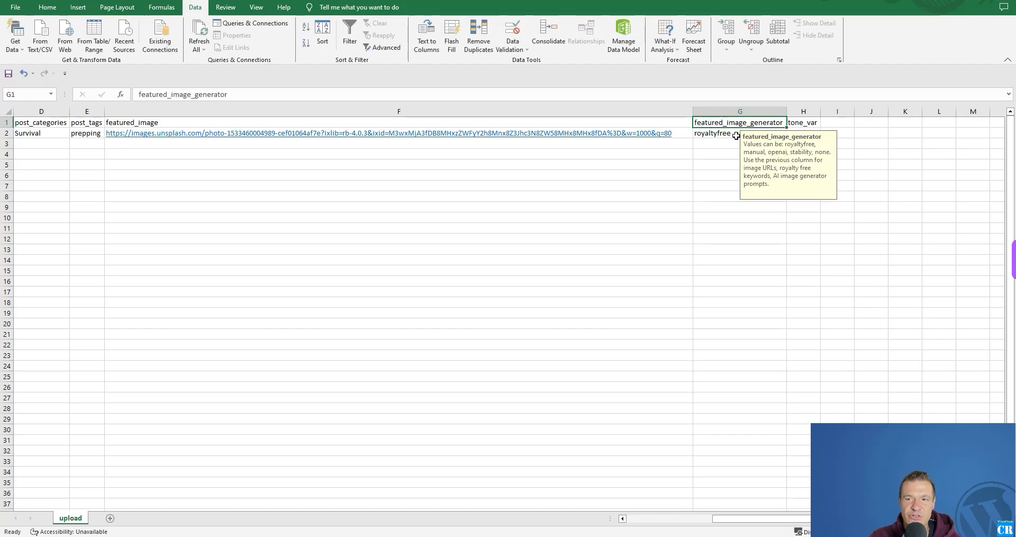
# - Set the featured_image_generator value in G2 to manual
pyautogui.doubleClick(712, 133)
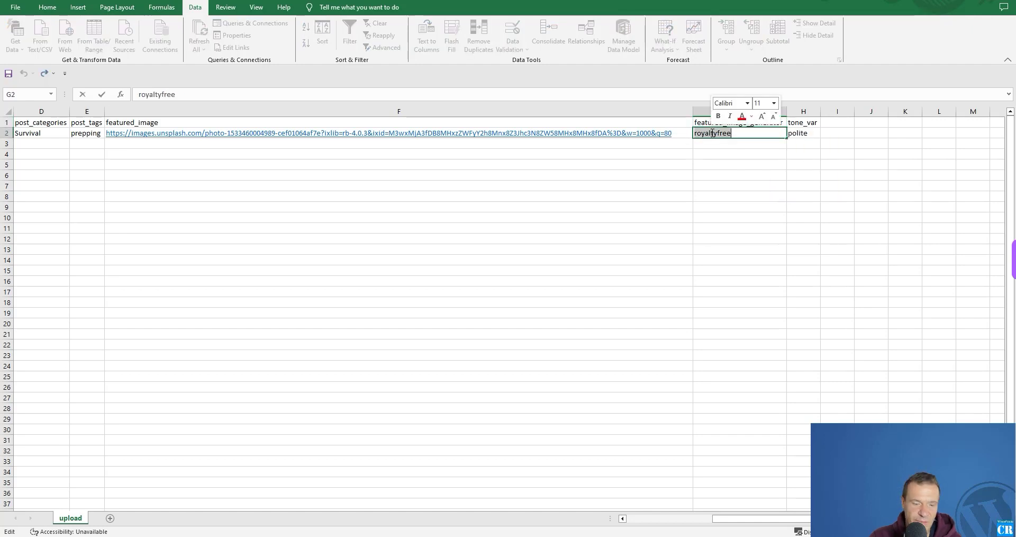
pyautogui.write('manual')
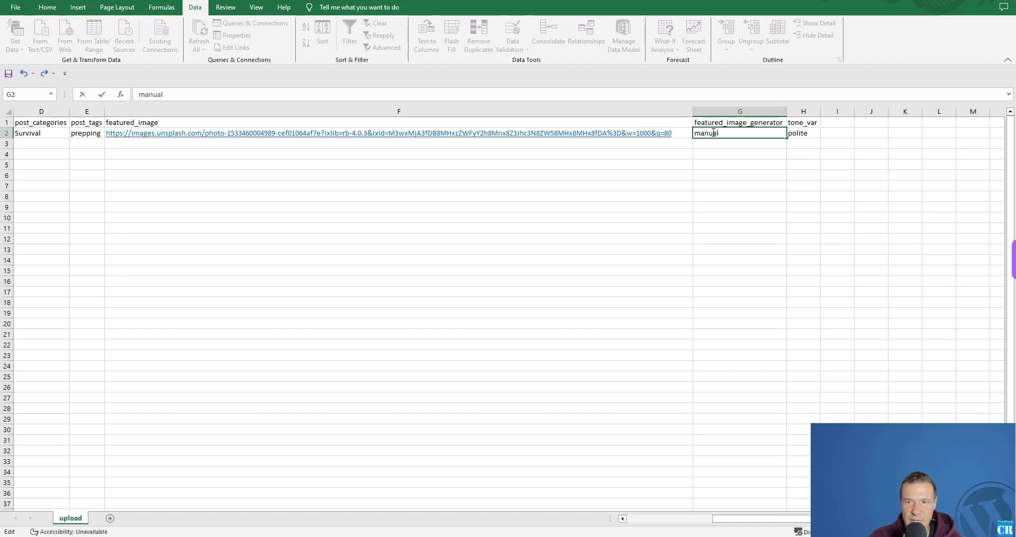
pyautogui.click(718, 122)
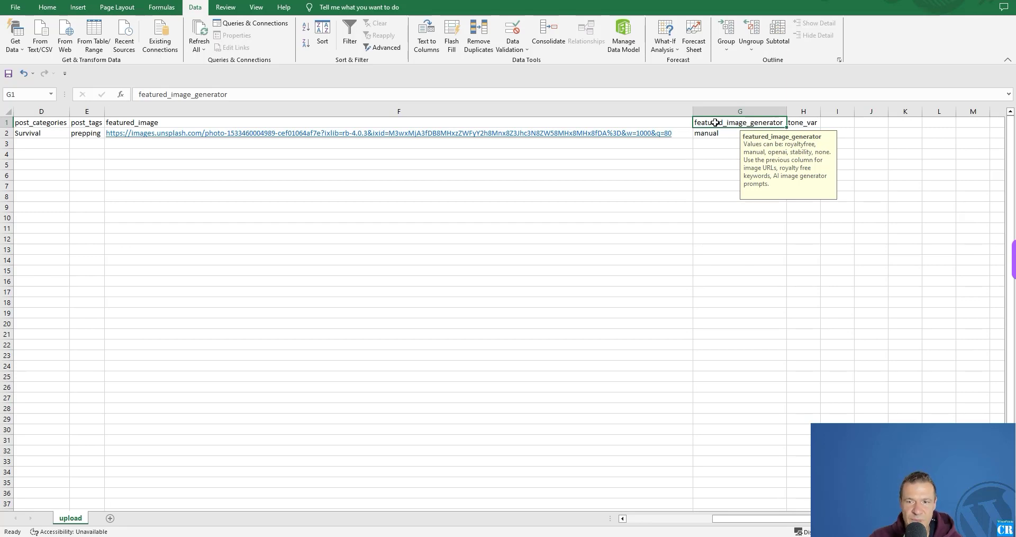
# - Highlight the whole image URL in F2 and check it against the featured_image_generator value in G2
pyautogui.click(680, 133)
pyautogui.doubleClick(676, 133)
pyautogui.moveTo(671, 133); pyautogui.dragTo(105, 133)
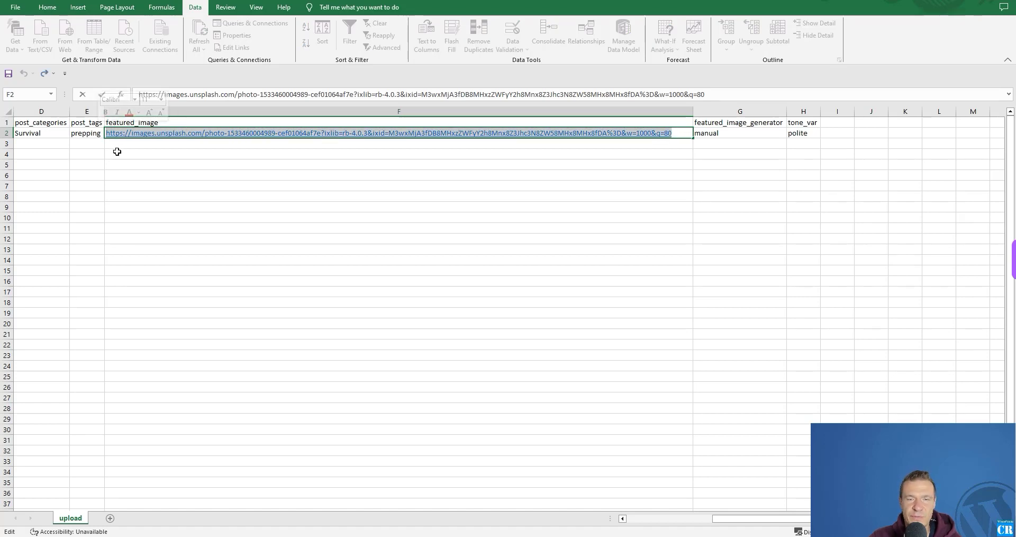
pyautogui.click(722, 134)
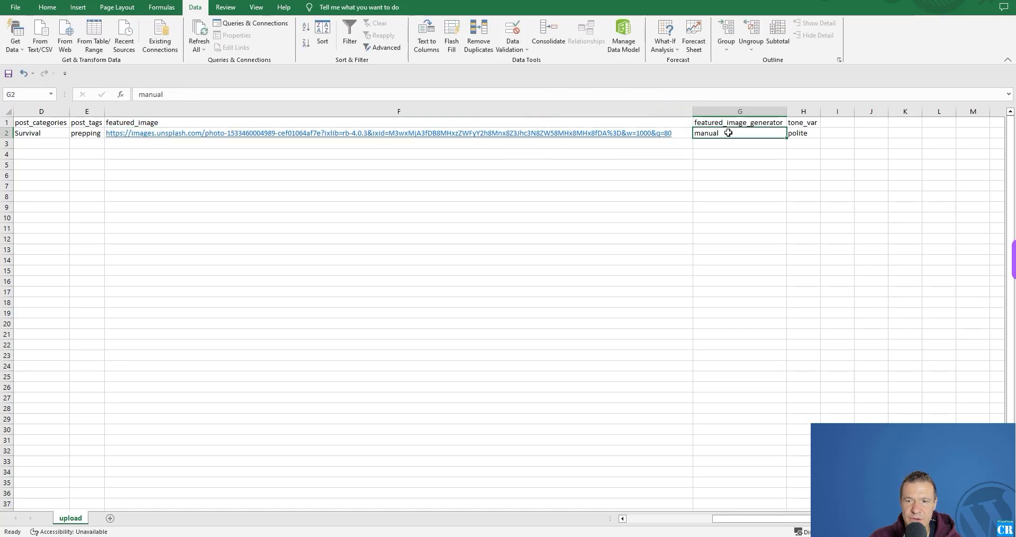
pyautogui.click(671, 135)
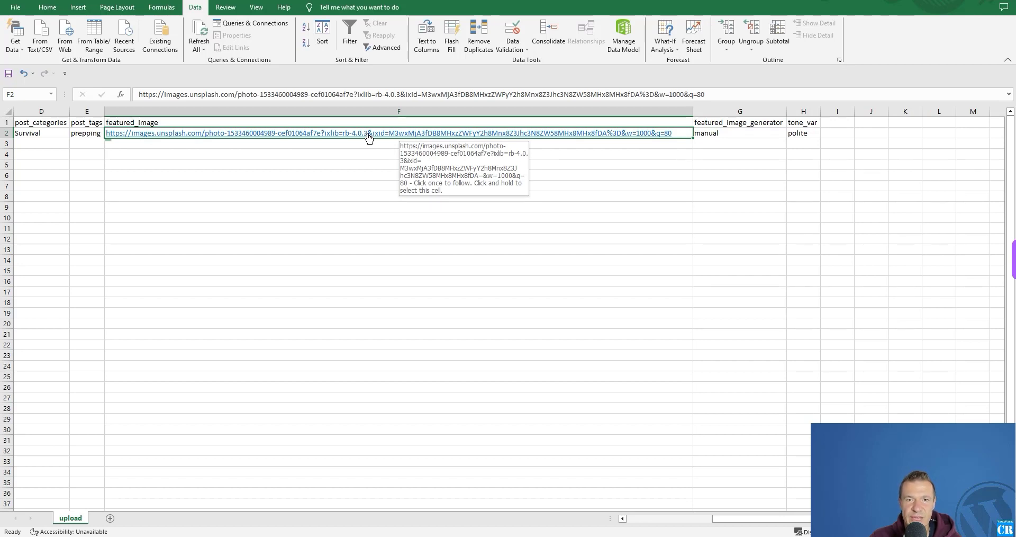
# - Review the allowed-values note on the featured_image_generator header alongside the highlighted image URL in F2
pyautogui.click(724, 124)
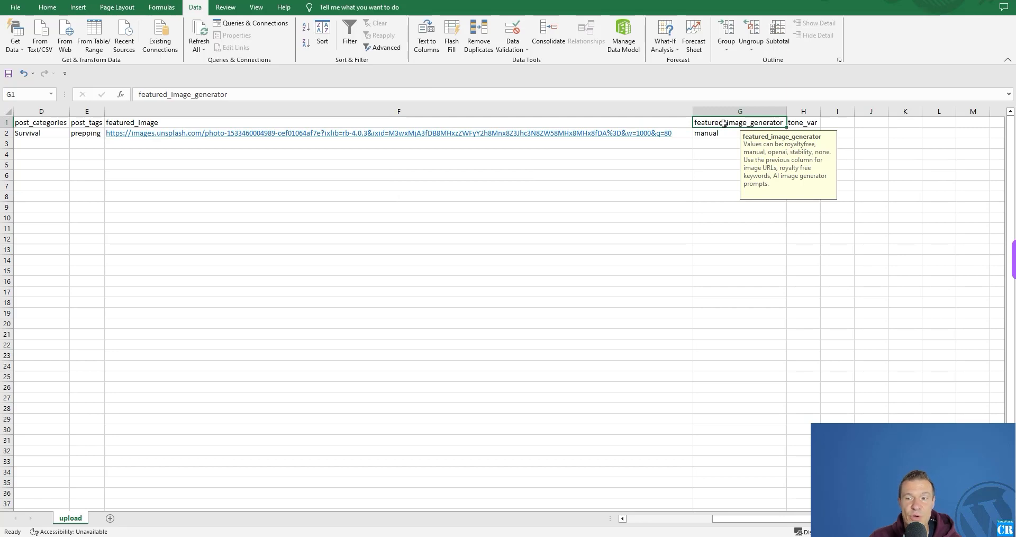
pyautogui.doubleClick(676, 131)
pyautogui.moveTo(675, 132); pyautogui.dragTo(117, 147)
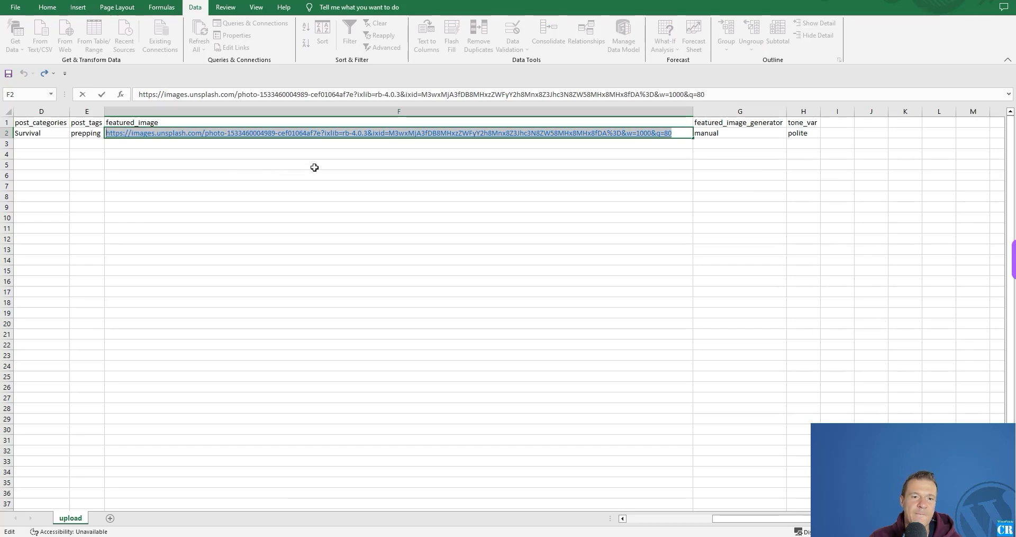
pyautogui.click(727, 124)
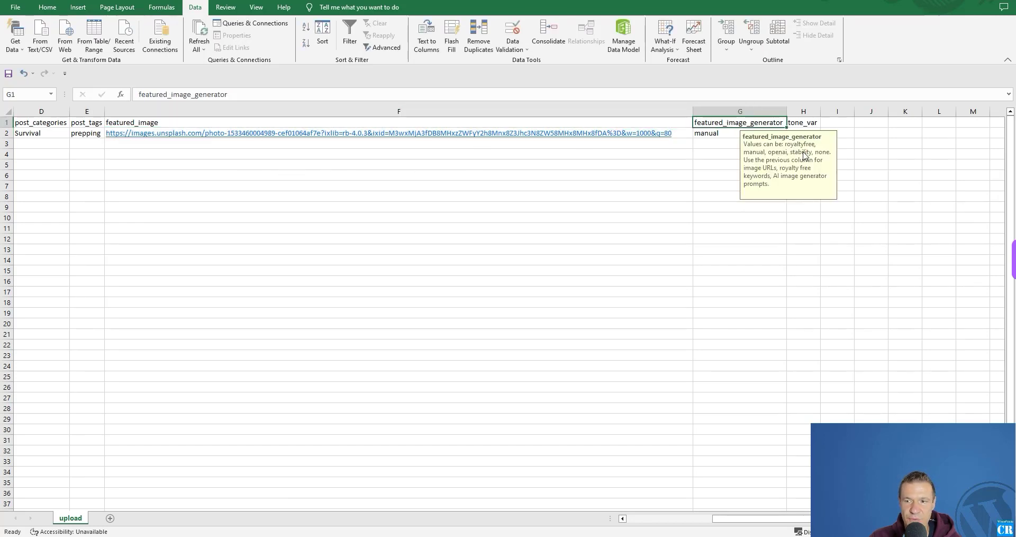
pyautogui.click(687, 133)
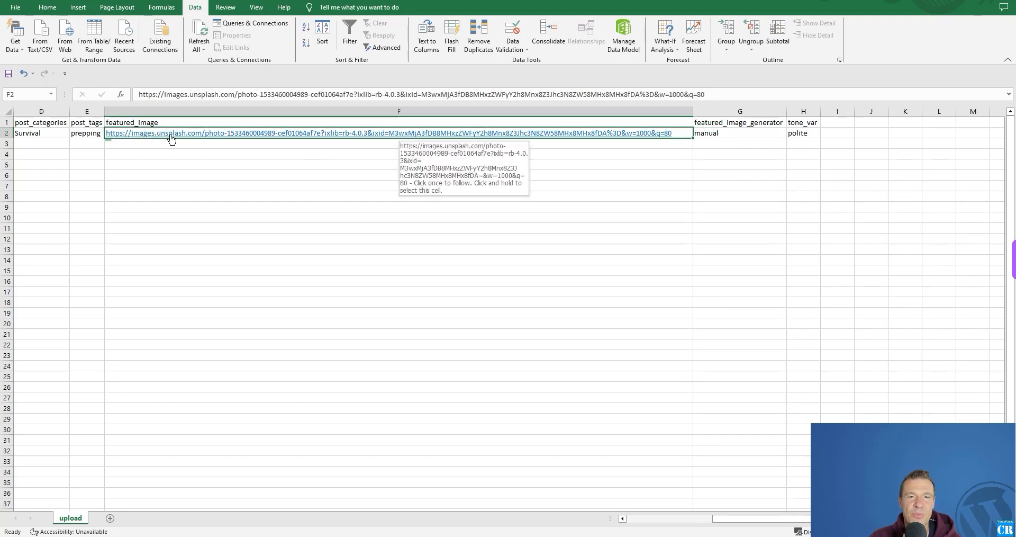
pyautogui.click(718, 123)
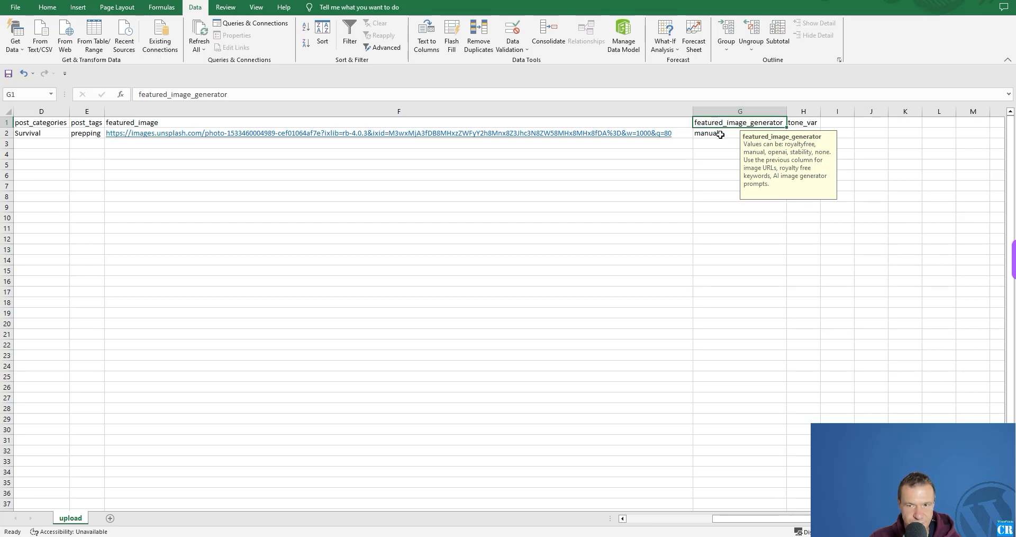
# - Set the featured_image_generator value in G2 to royaltyfree
pyautogui.click(688, 133)
pyautogui.click(699, 133)
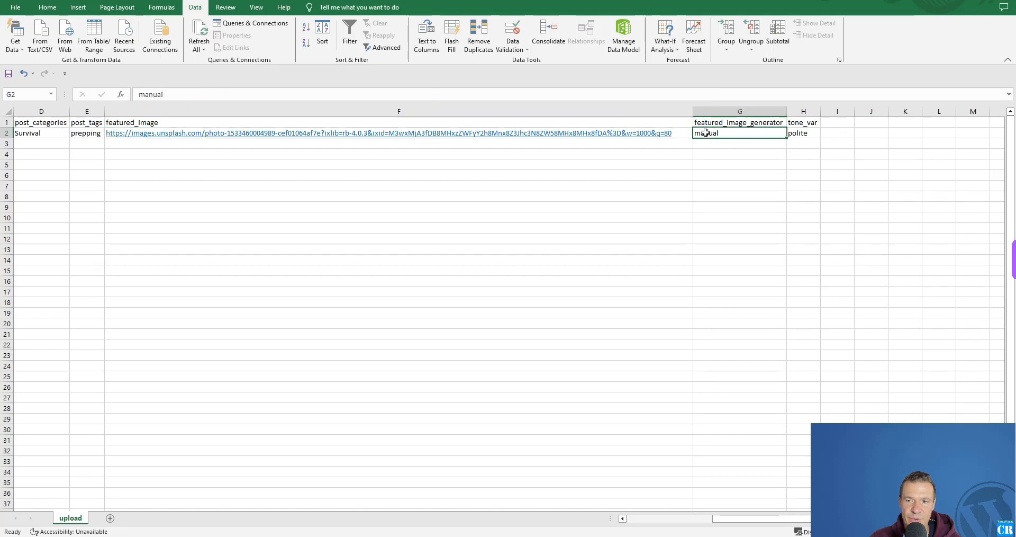
pyautogui.doubleClick(706, 133)
pyautogui.doubleClick(706, 133)
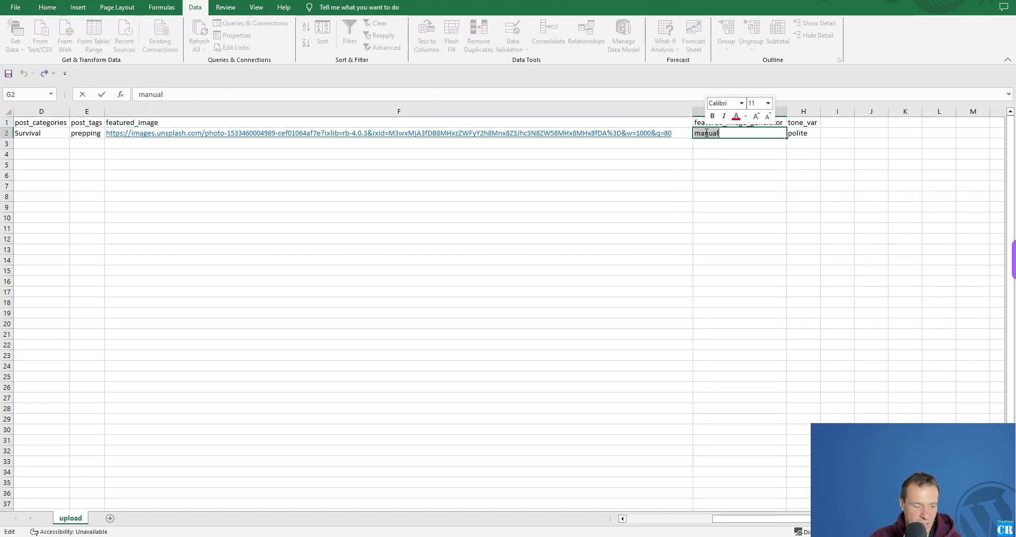
pyautogui.write('royaltyfree')
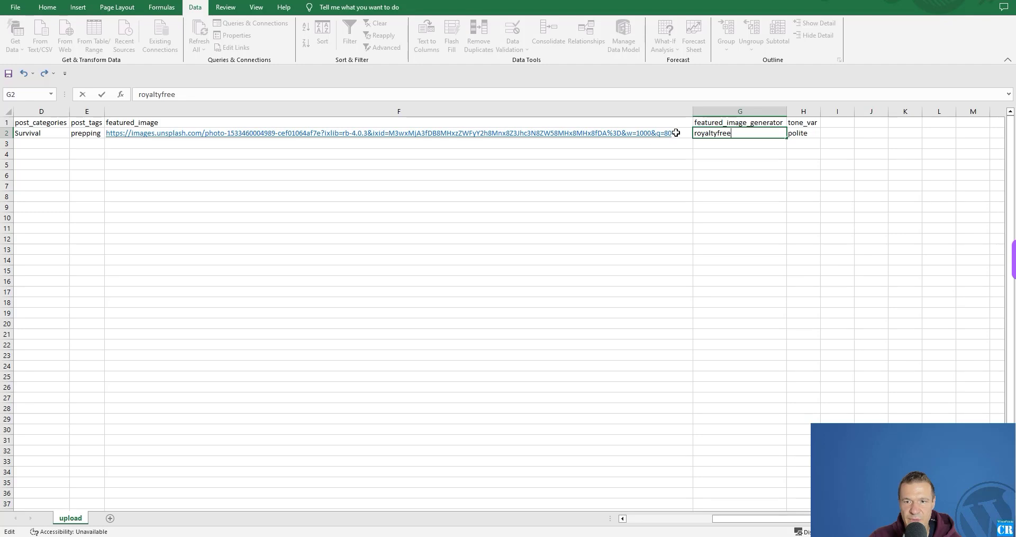
# - Replace the image URL in the featured_image cell F2 with the keyword Survival
pyautogui.click(677, 132)
pyautogui.doubleClick(676, 133)
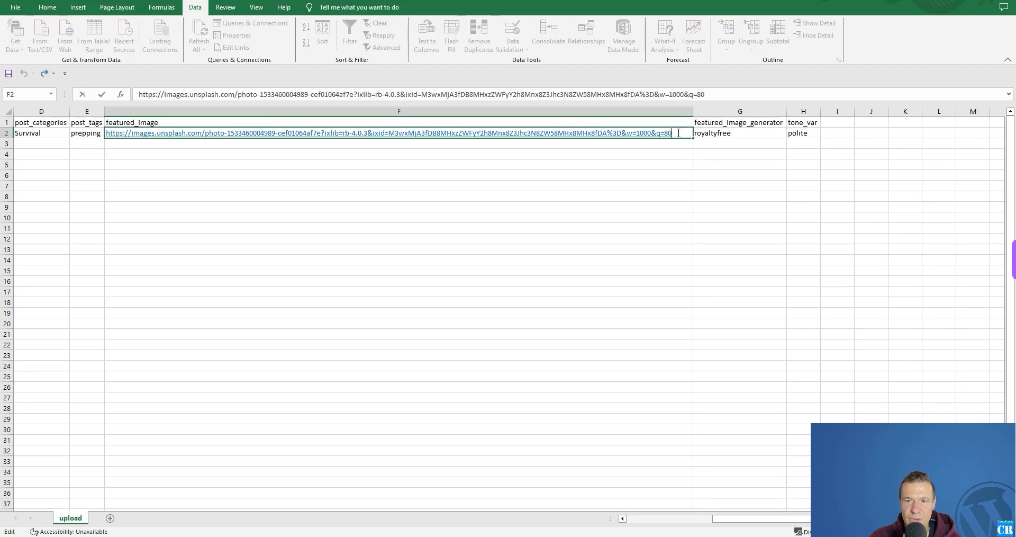
pyautogui.hotkey('shift', 'Home')
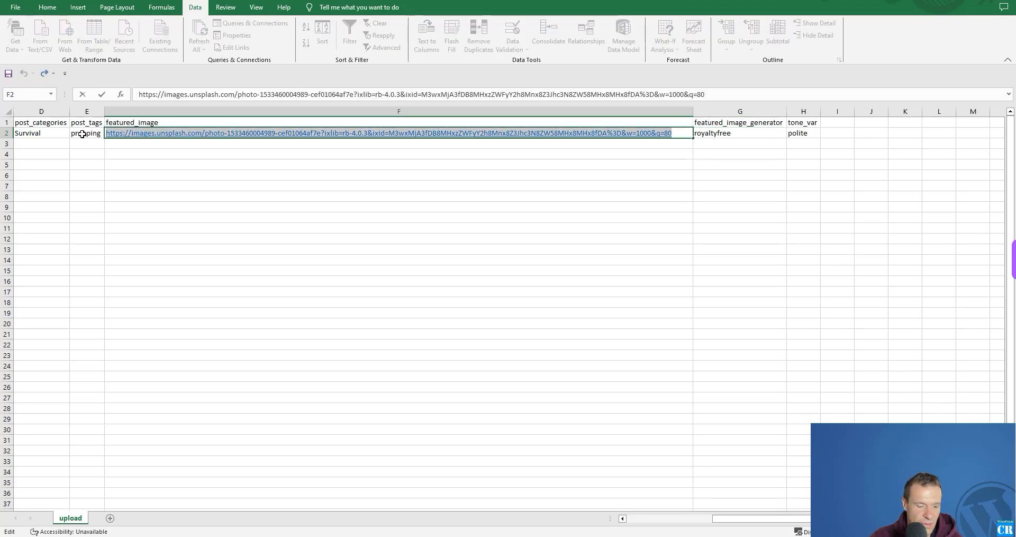
pyautogui.write('Survic')
pyautogui.press('BackSpace')
pyautogui.write('val')
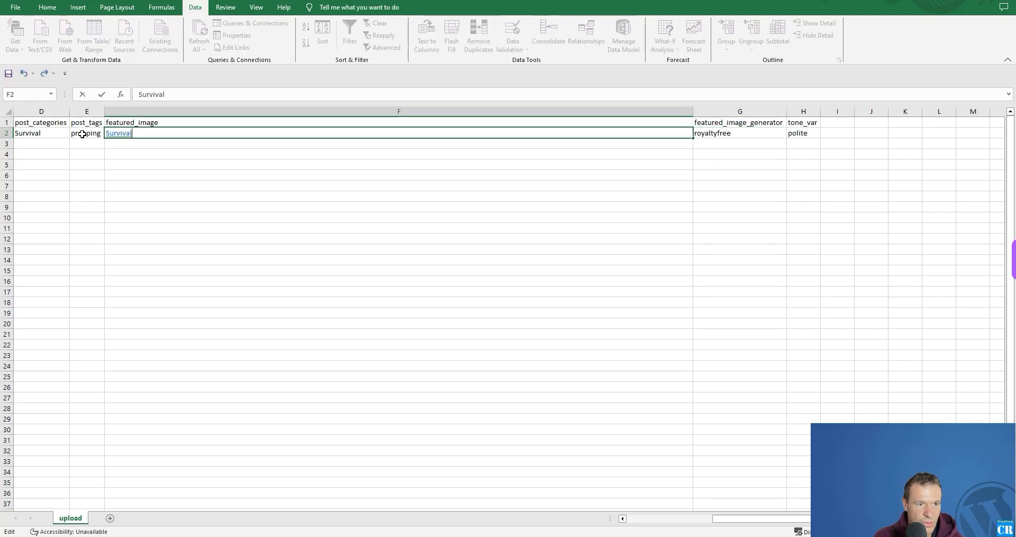
pyautogui.click(122, 146)
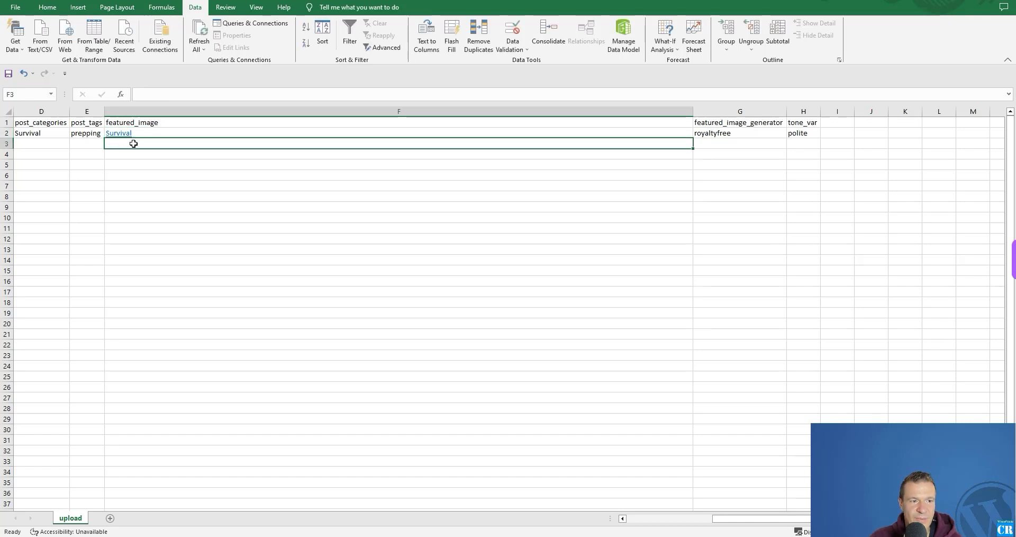
# - Erase the keyword in the featured_image cell F2 and enter it again as Survival
pyautogui.click(150, 132)
pyautogui.doubleClick(147, 132)
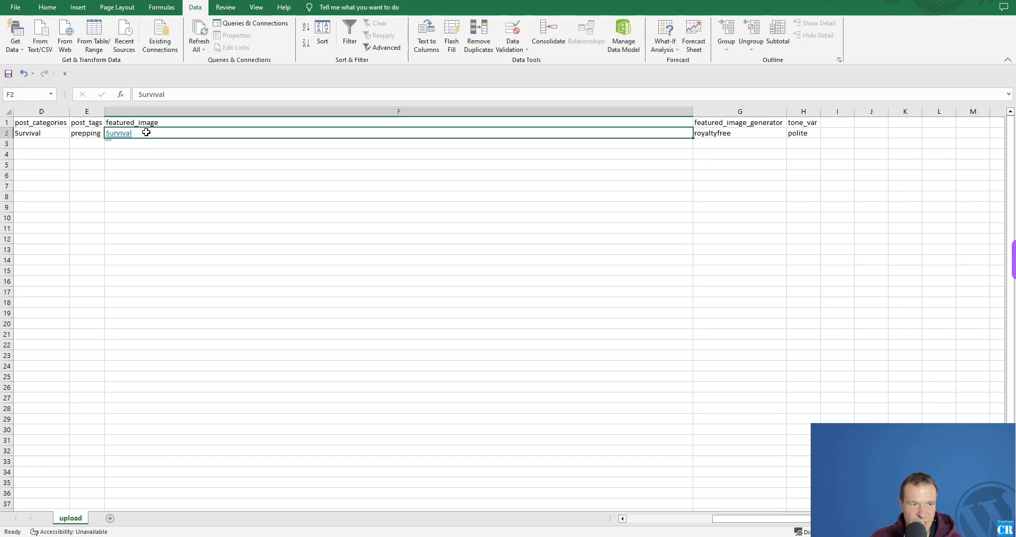
pyautogui.press('BackSpace')
pyautogui.press('BackSpace')
pyautogui.press('BackSpace')
pyautogui.press('BackSpace')
pyautogui.press('BackSpace')
pyautogui.press('BackSpace')
pyautogui.press('BackSpace')
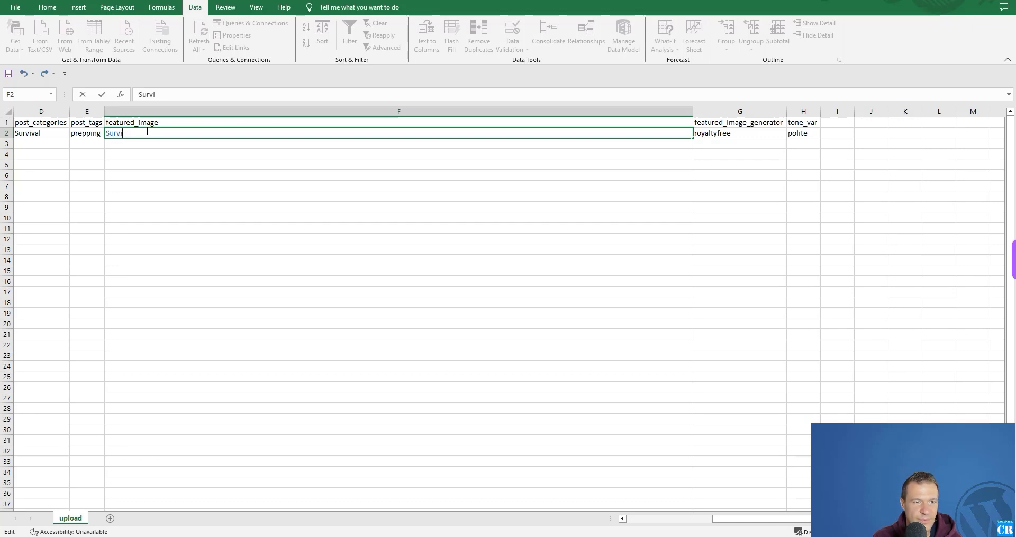
pyautogui.press('Return')
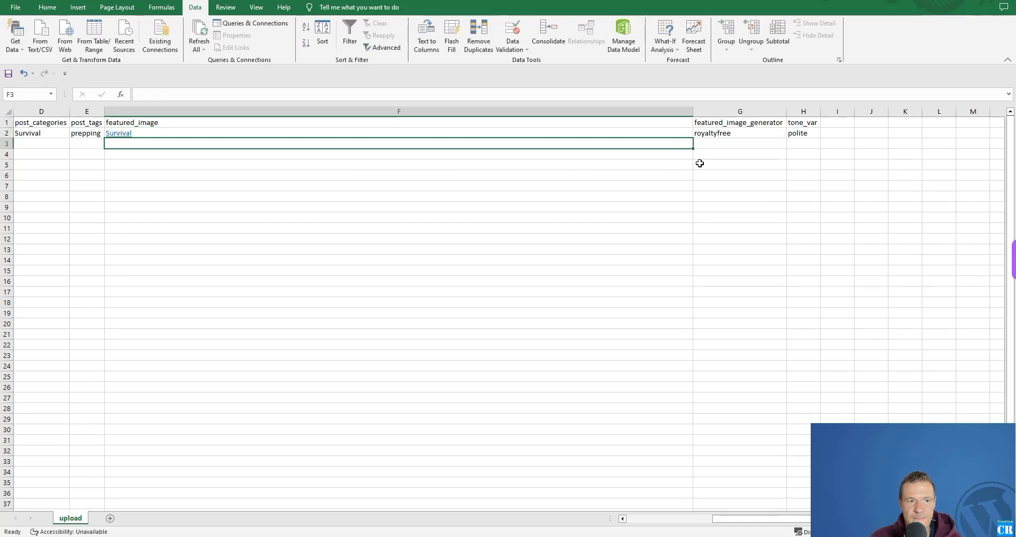
# - Check the tone_var value in H2 and go back to the post_title and post_content columns
pyautogui.click(804, 136)
pyautogui.moveTo(744, 517); pyautogui.dragTo(647, 519)
pyautogui.click(189, 182)
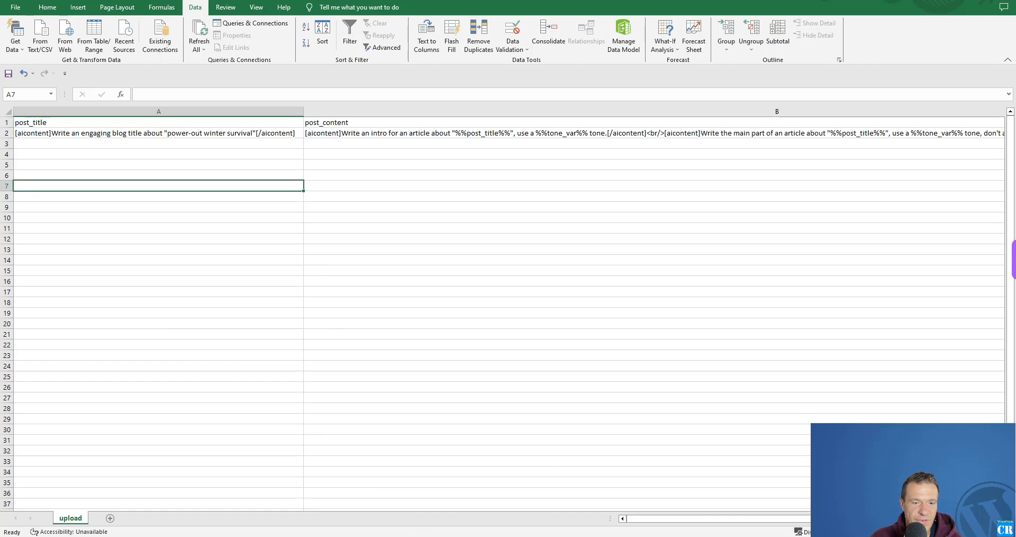
pyautogui.hotkey('alt', 'Tab')
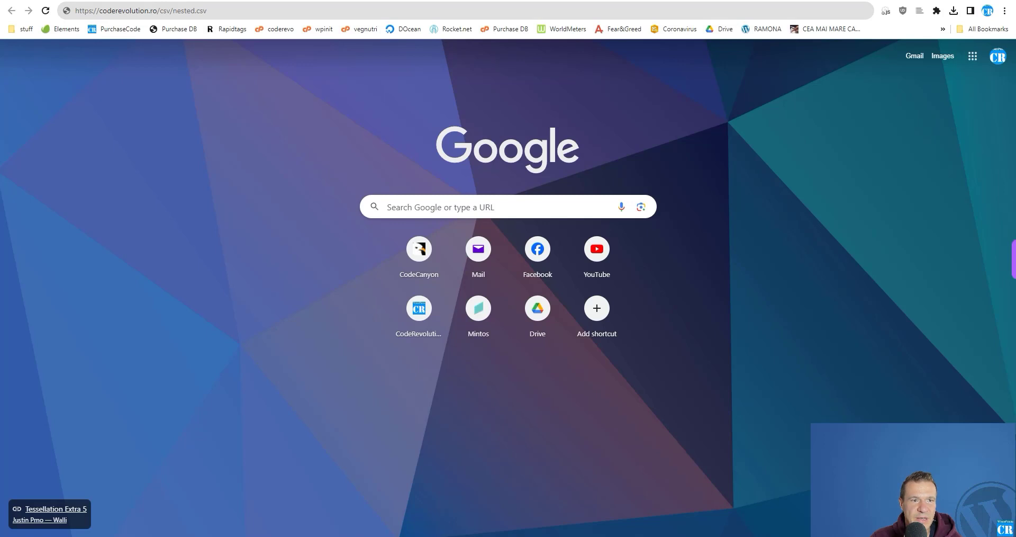
pyautogui.hotkey('ctrl', 'l')
pyautogui.doubleClick(173, 10)
pyautogui.write('upload')
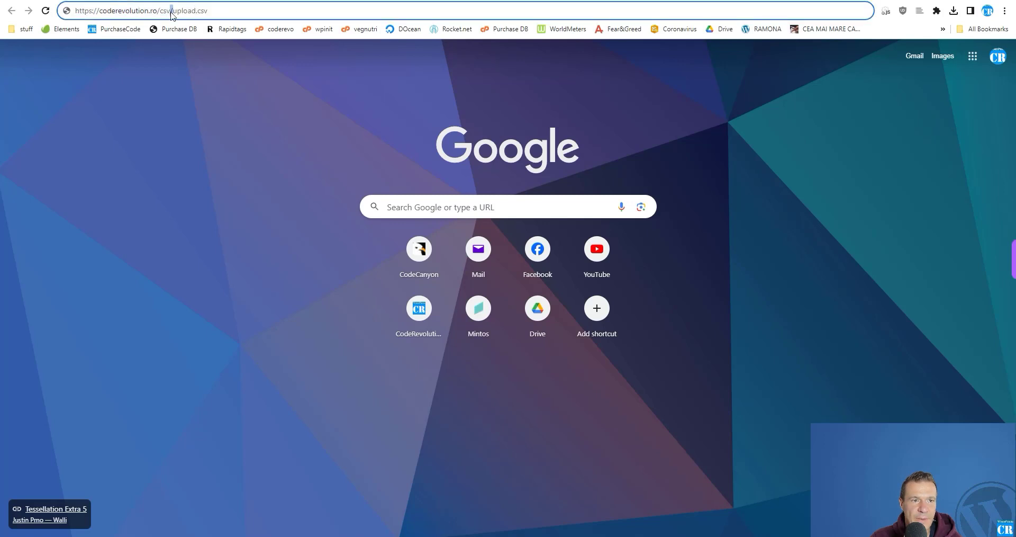
pyautogui.hotkey('ctrl', 'a')
pyautogui.hotkey('ctrl', 'c')
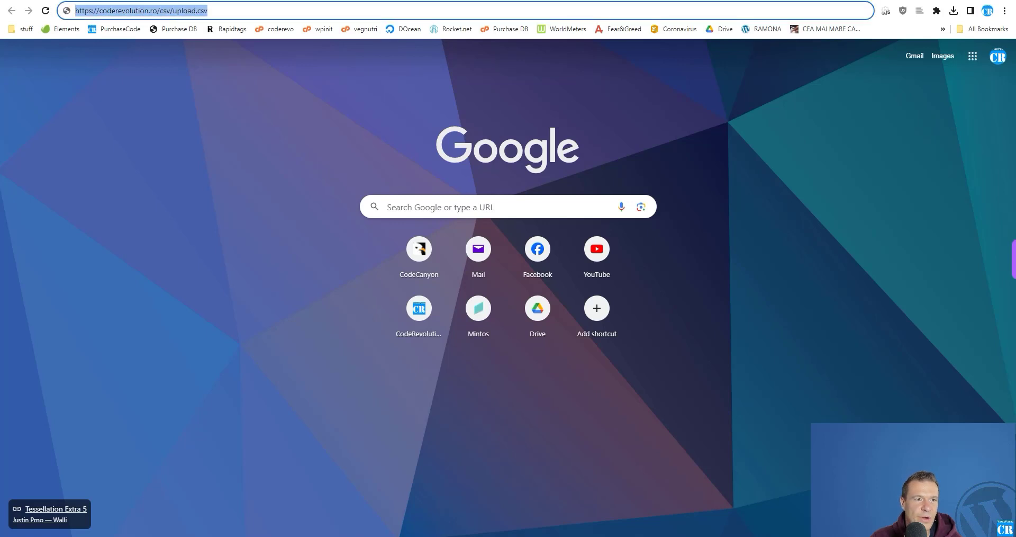
pyautogui.hotkey('alt', 'Tab')
pyautogui.click(252, 142)
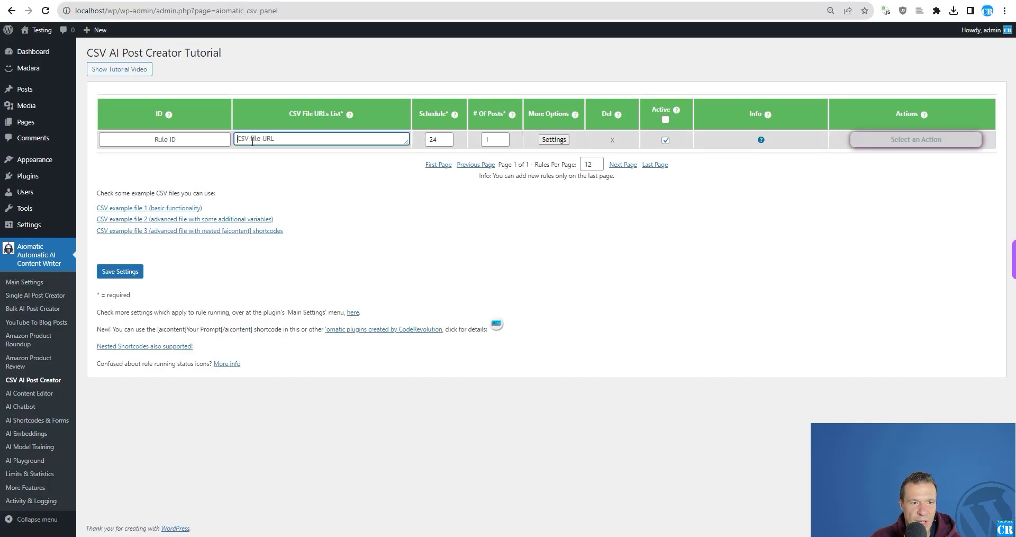
pyautogui.hotkey('ctrl', 'v')
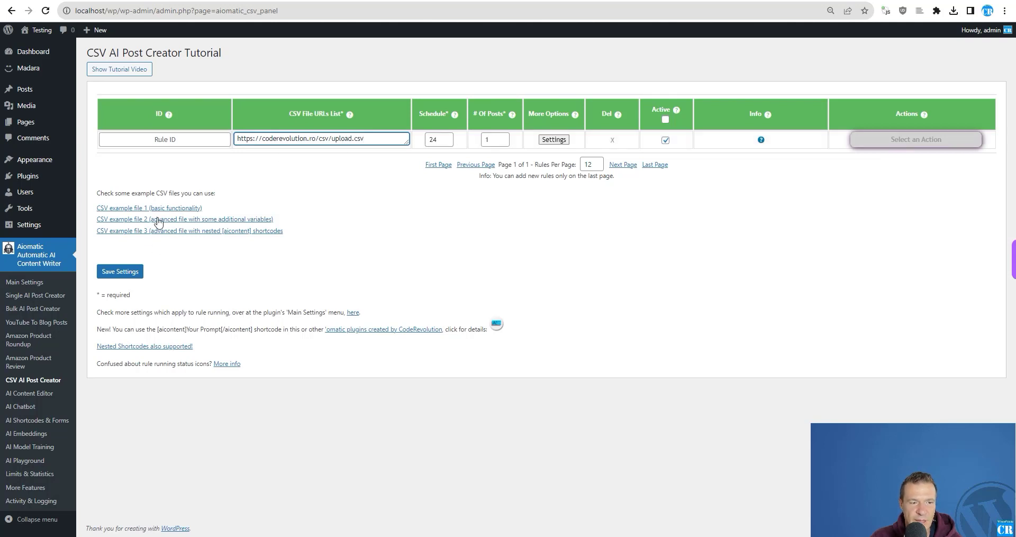
pyautogui.click(121, 272)
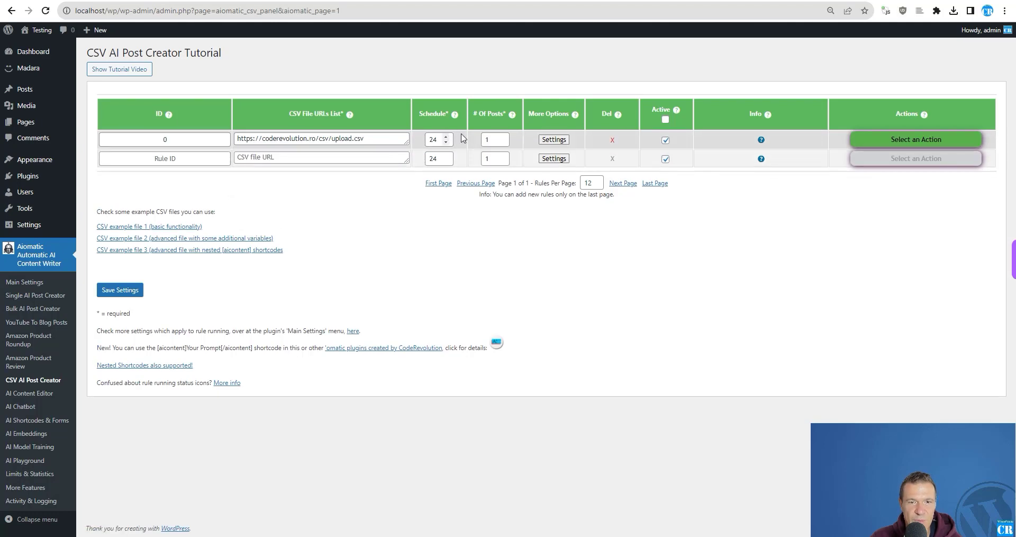
# - Open the upload.csv rule's advanced settings and examine the posting options from title stripping, spinning and translation to row order, single processing and regex
pyautogui.click(554, 139)
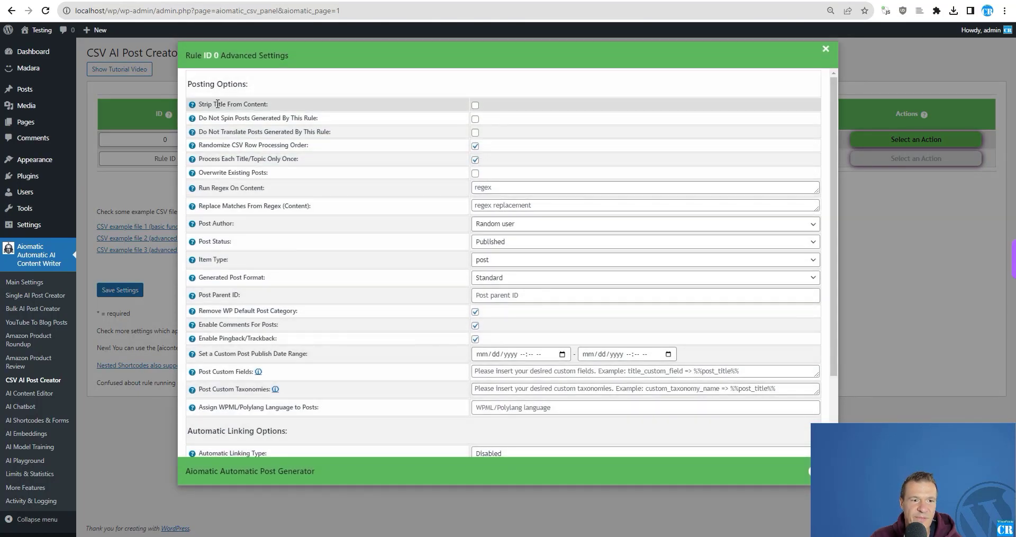
pyautogui.moveTo(214, 104); pyautogui.dragTo(311, 118)
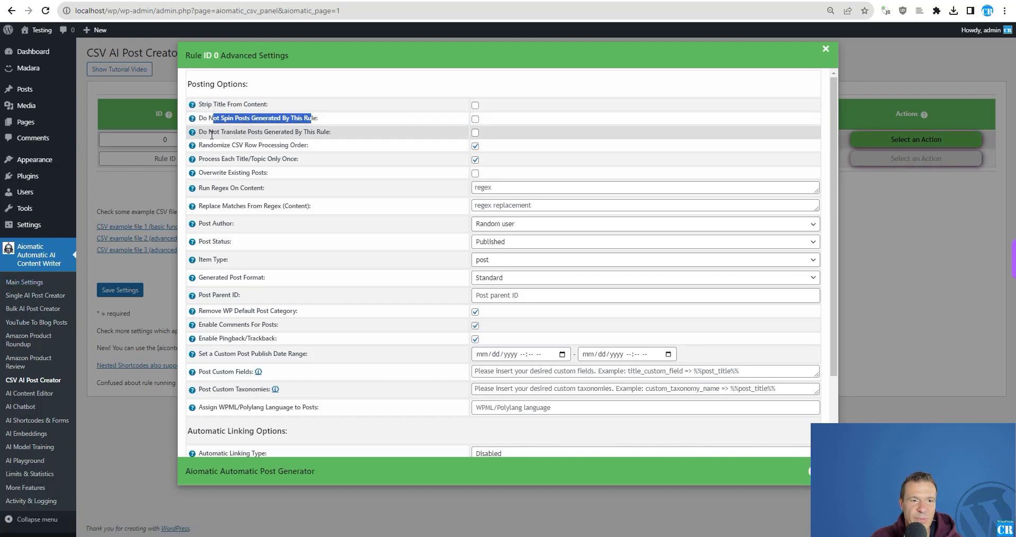
pyautogui.moveTo(208, 132); pyautogui.dragTo(313, 132)
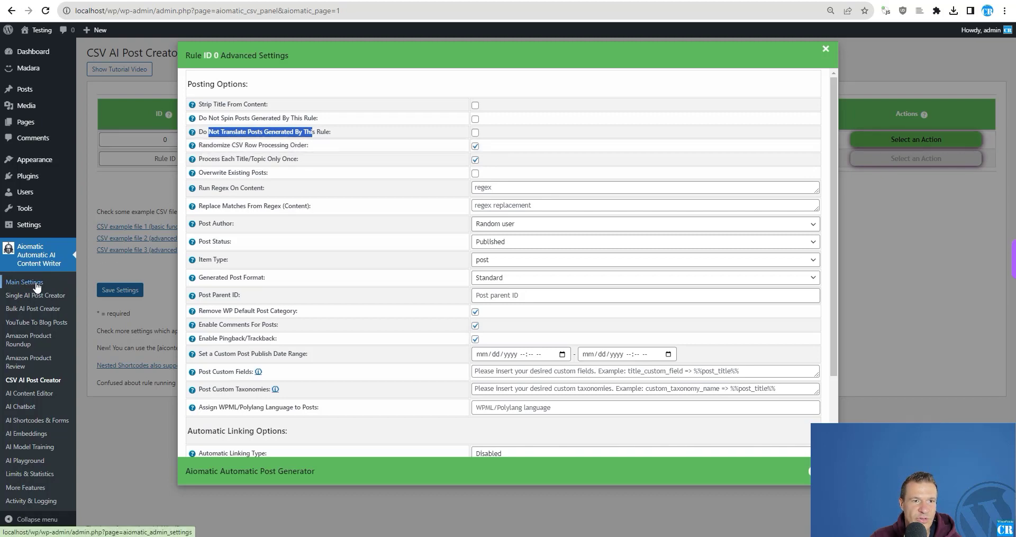
pyautogui.moveTo(209, 145); pyautogui.dragTo(291, 146)
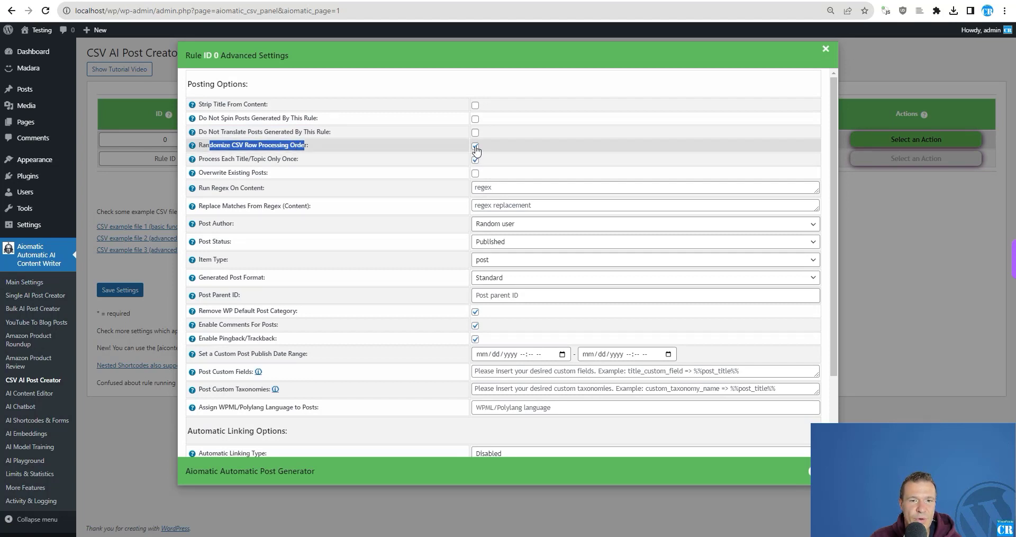
pyautogui.moveTo(214, 159); pyautogui.dragTo(294, 157)
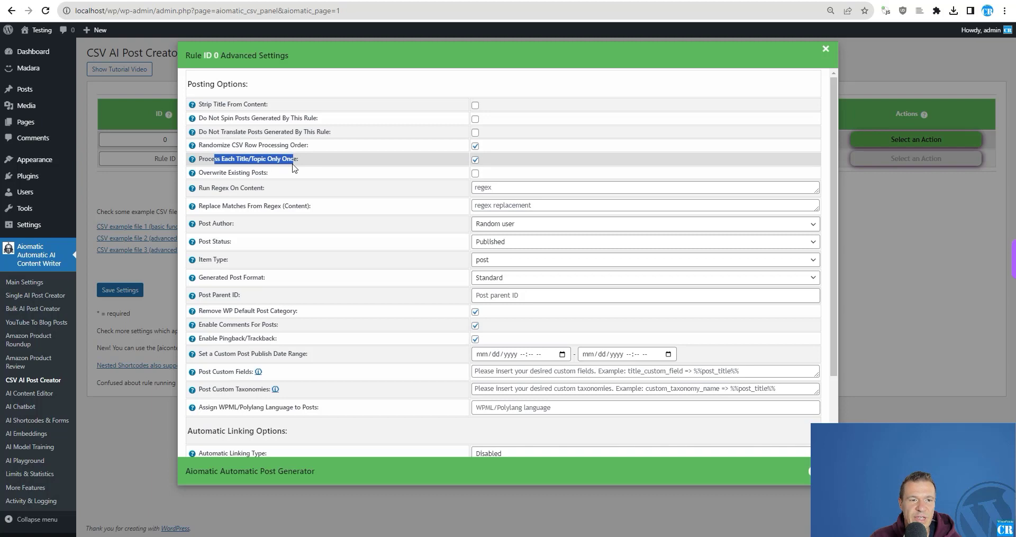
pyautogui.click(476, 159)
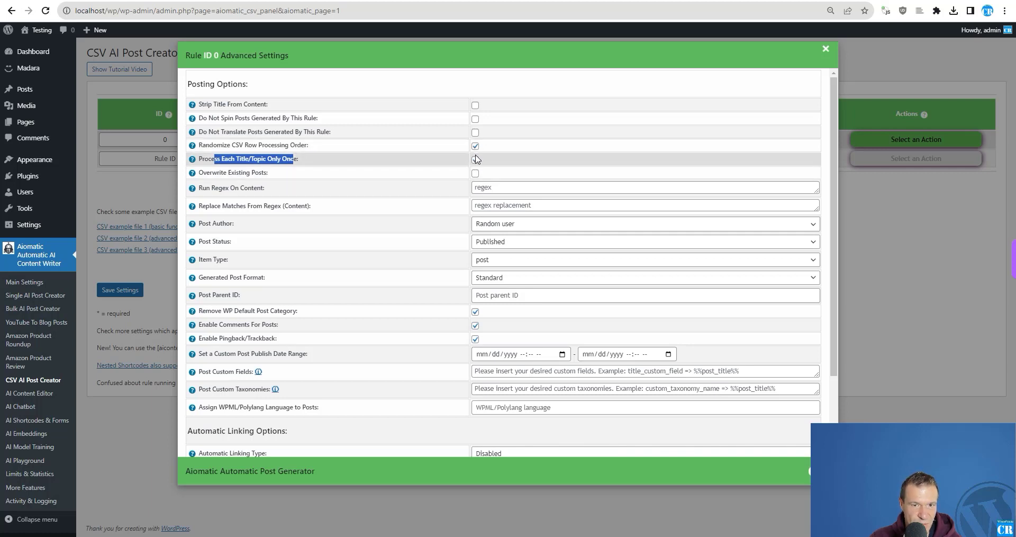
pyautogui.click(476, 160)
pyautogui.moveTo(210, 174); pyautogui.dragTo(265, 188)
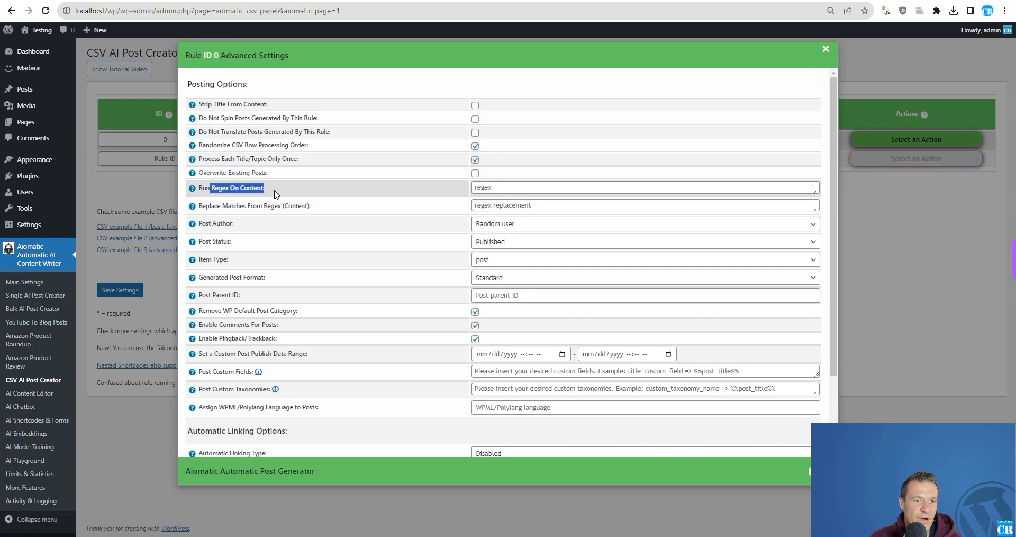
pyautogui.moveTo(210, 206); pyautogui.dragTo(250, 207)
pyautogui.scroll(-3, 227, 228)
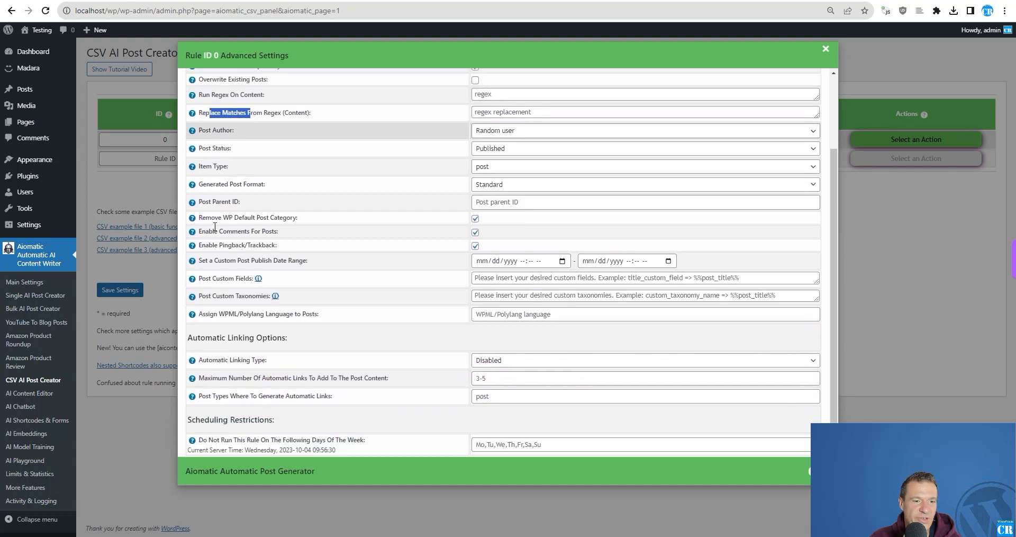
pyautogui.scroll(2, 249, 169)
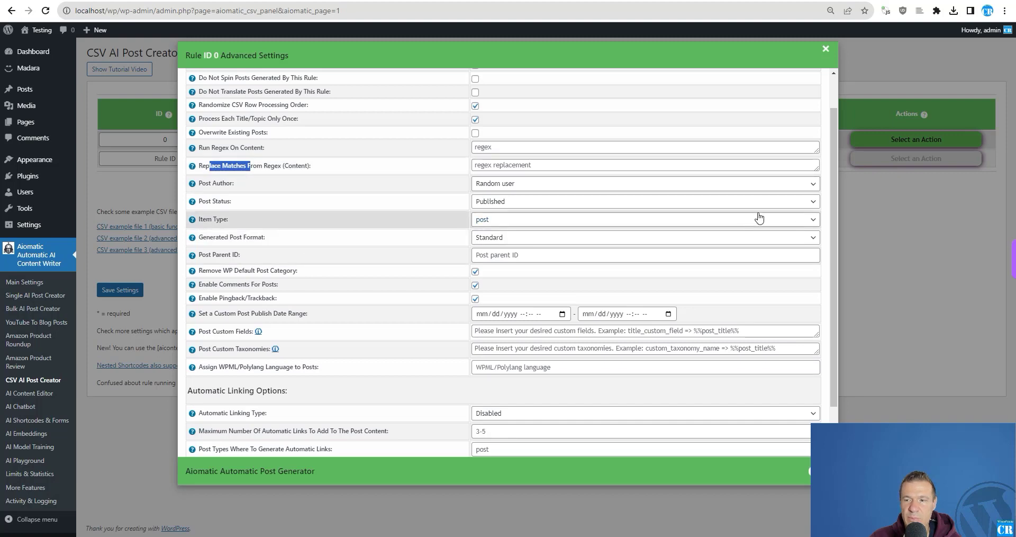
# - Close the advanced settings and run the upload.csv rule now, confirming the run
pyautogui.click(860, 132)
pyautogui.click(864, 140)
pyautogui.click(874, 161)
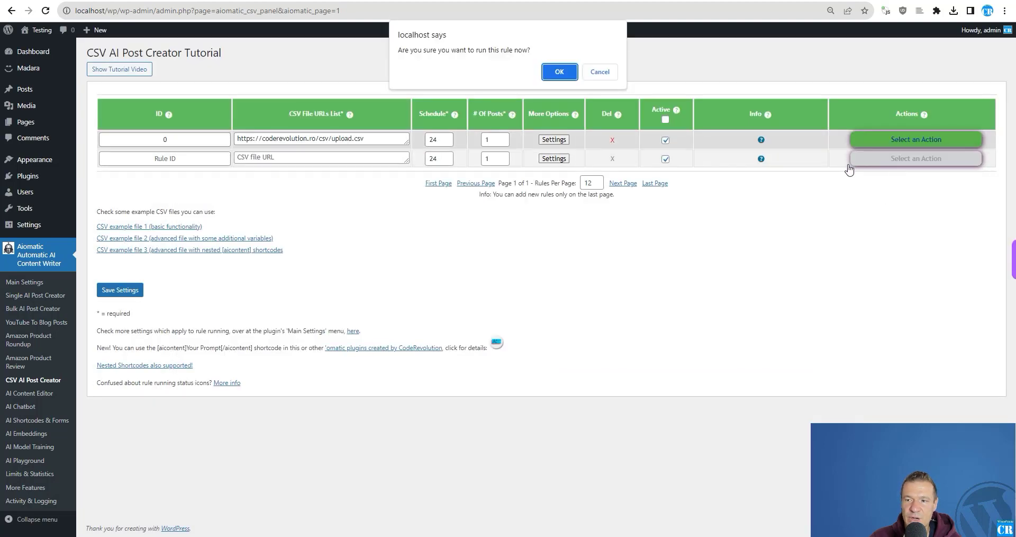
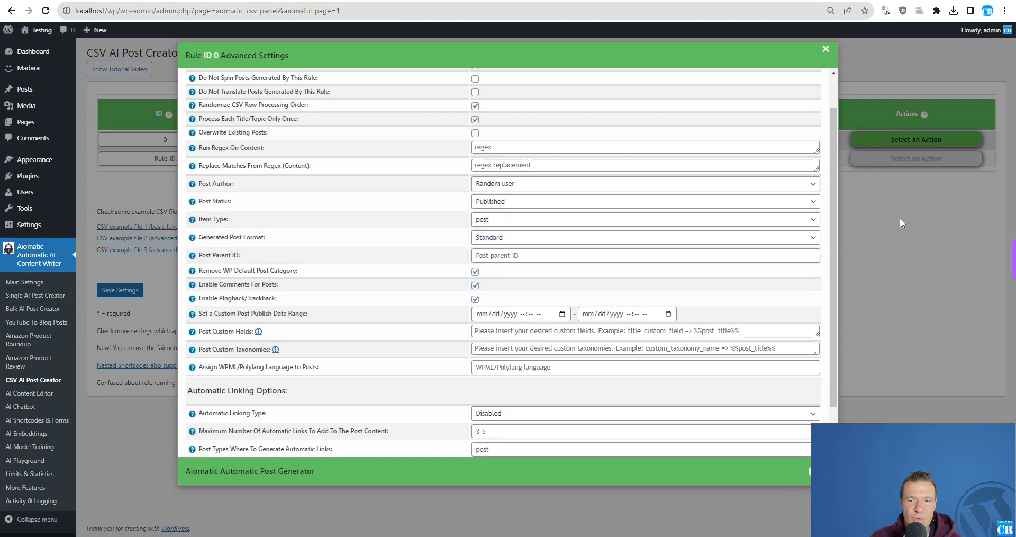
pyautogui.click(900, 218)
# - Reopen the rule's advanced settings and examine the default category, comments, pingback, publish date range, custom fields and WPML/Polylang language options
pyautogui.click(554, 140)
pyautogui.scroll(1, 502, 162)
pyautogui.scroll(-2, 400, 170)
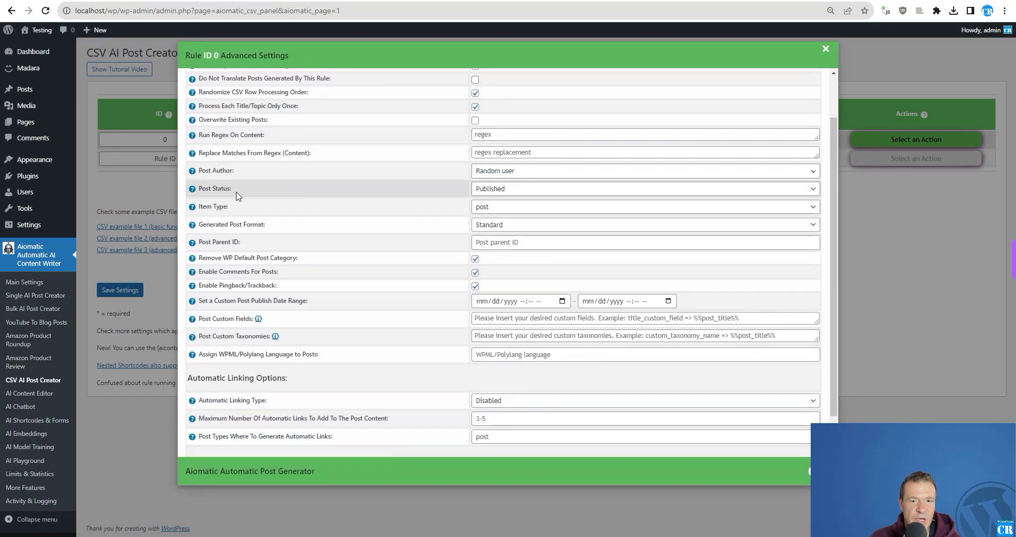
pyautogui.scroll(-1, 224, 207)
pyautogui.moveTo(224, 184); pyautogui.dragTo(284, 224)
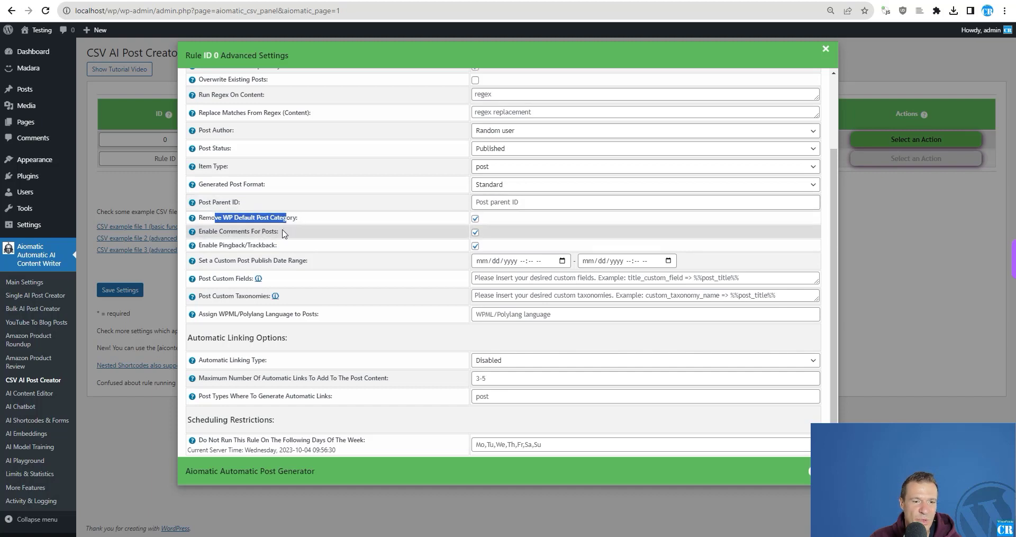
pyautogui.doubleClick(235, 232)
pyautogui.moveTo(220, 245); pyautogui.dragTo(276, 245)
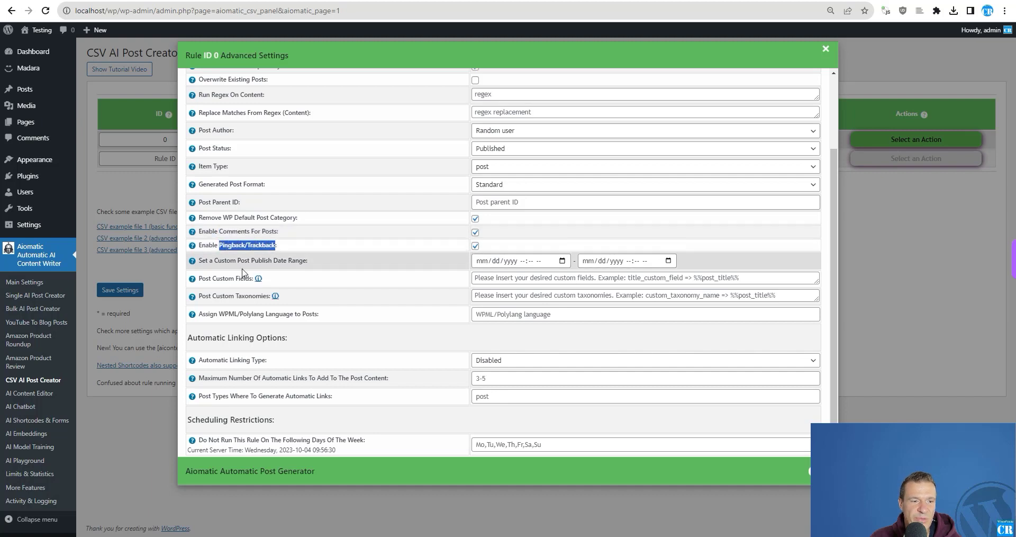
pyautogui.moveTo(214, 260); pyautogui.dragTo(283, 261)
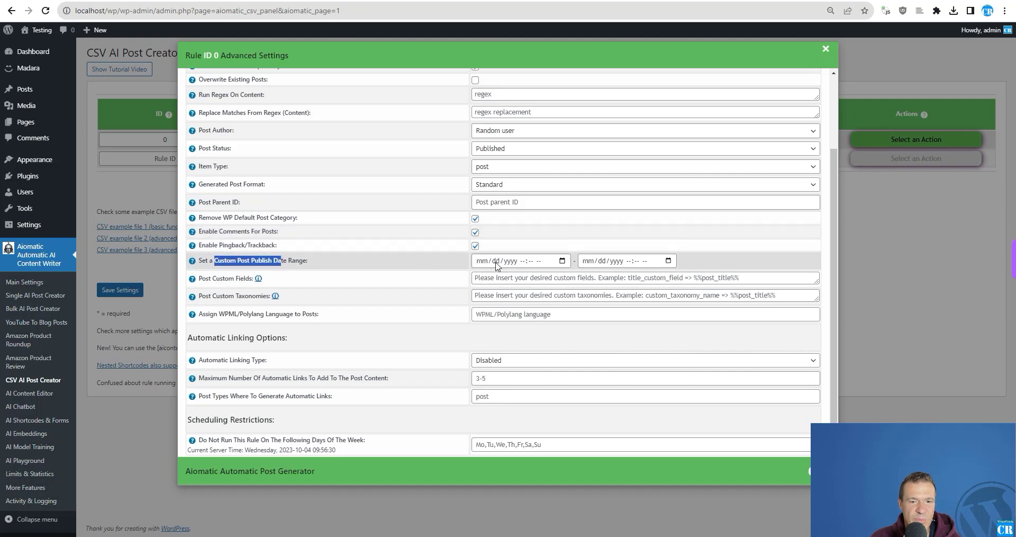
pyautogui.moveTo(192, 280)
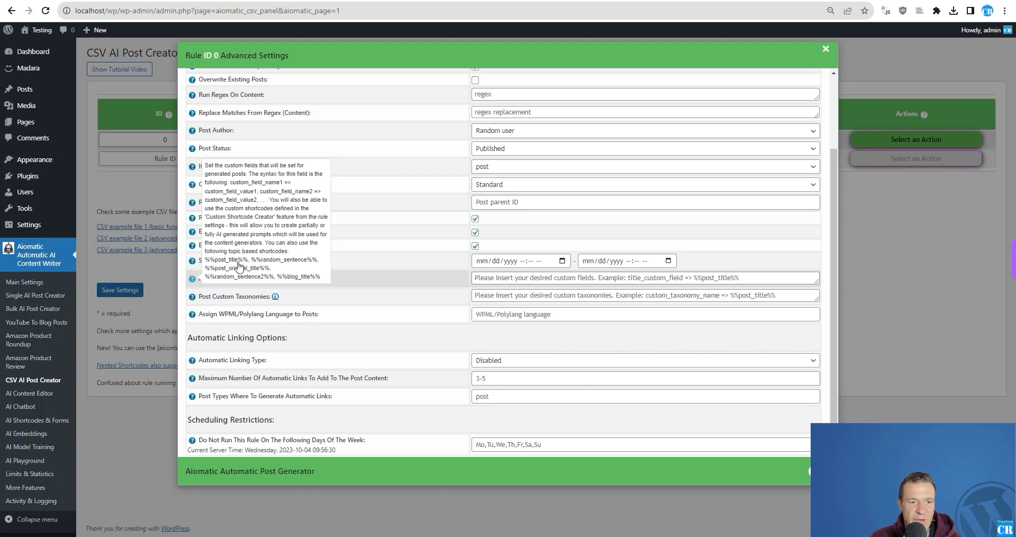
pyautogui.moveTo(214, 260); pyautogui.dragTo(281, 261)
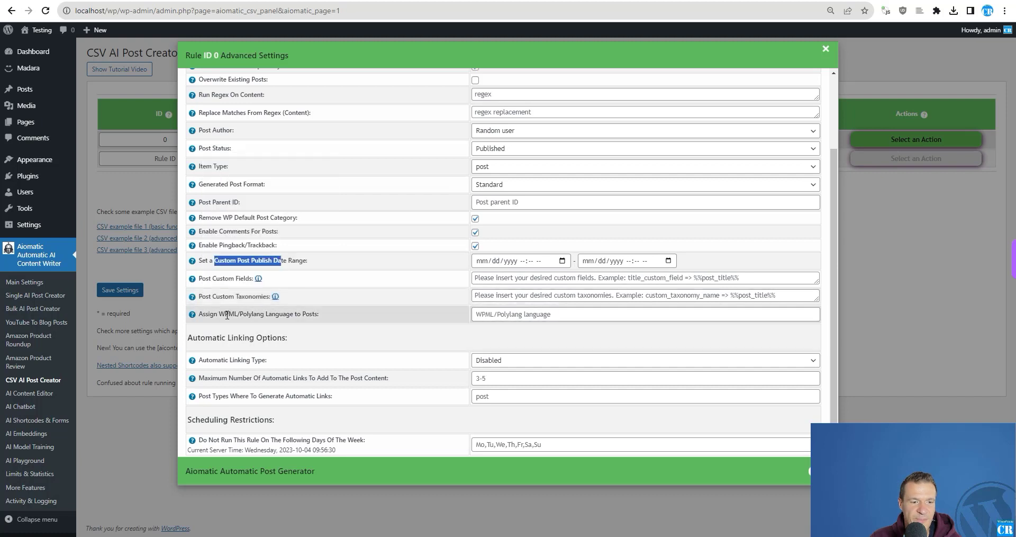
pyautogui.moveTo(214, 313); pyautogui.dragTo(319, 314)
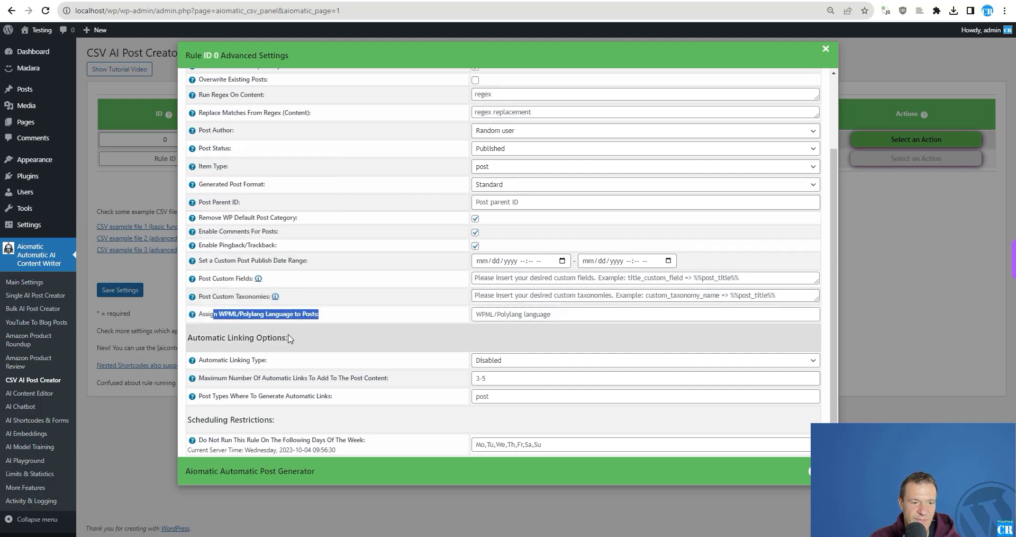
# - Review the automatic linking types and the weekday scheduling restriction, then close the rule's advanced settings
pyautogui.moveTo(208, 358); pyautogui.dragTo(258, 364)
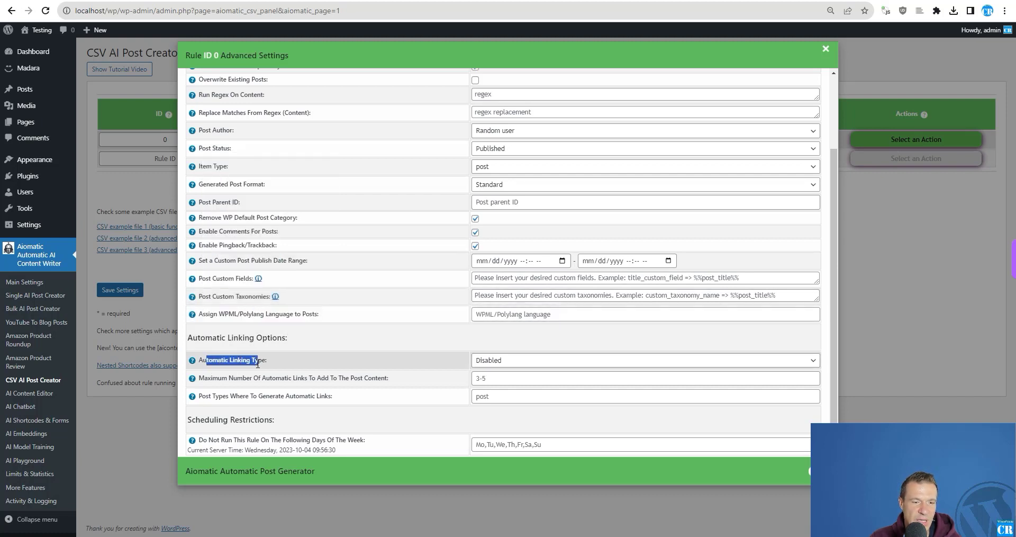
pyautogui.click(484, 365)
pyautogui.click(486, 365)
pyautogui.click(486, 364)
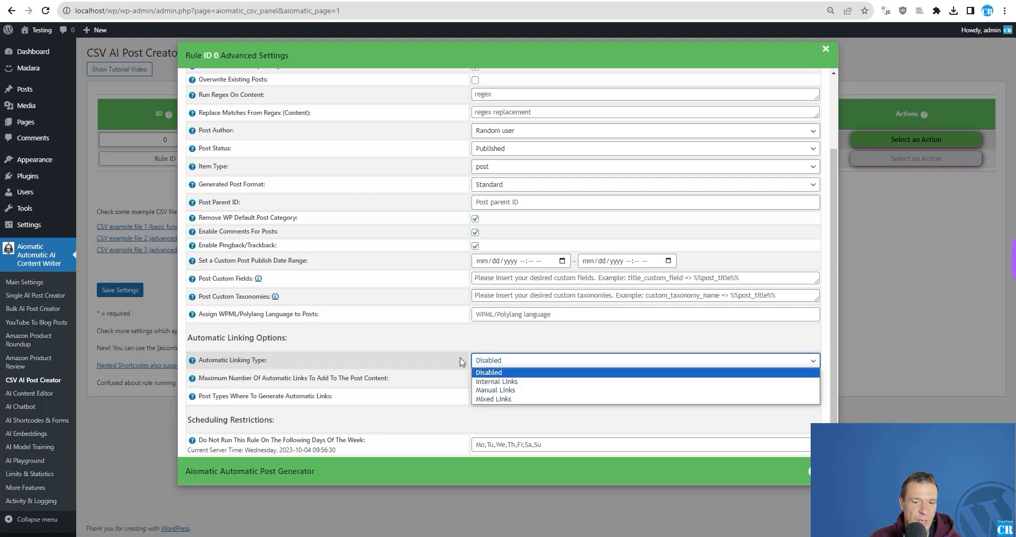
pyautogui.click(450, 378)
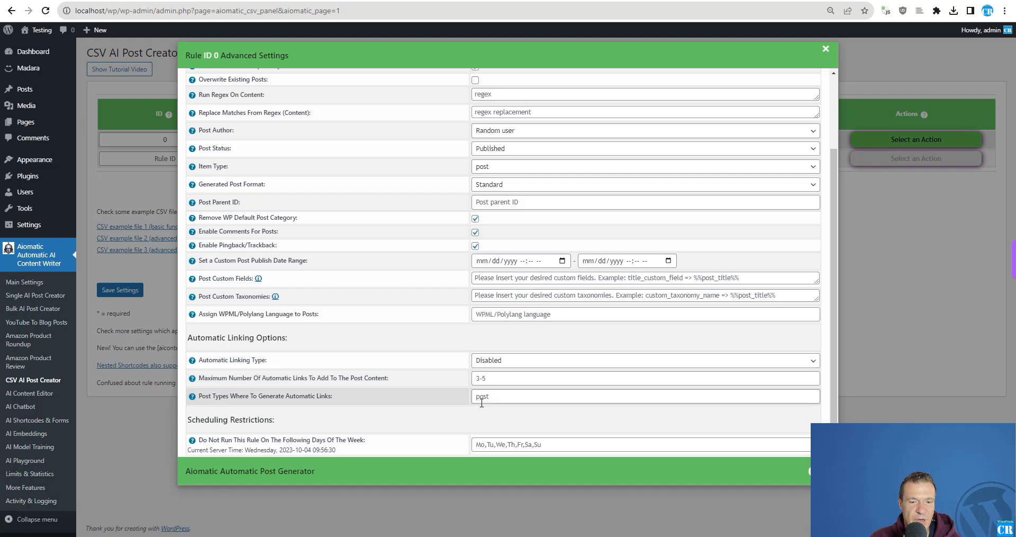
pyautogui.moveTo(220, 440); pyautogui.dragTo(321, 440)
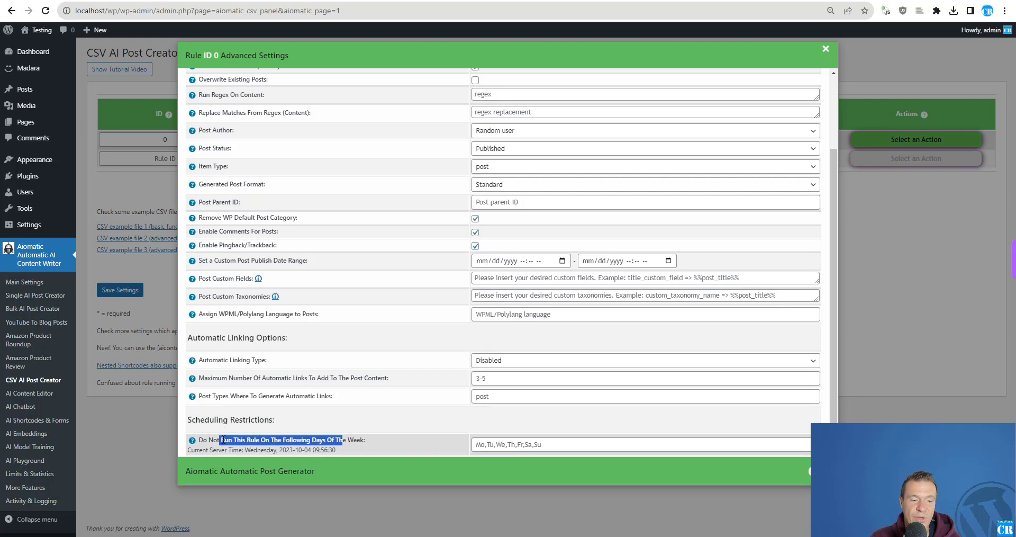
pyautogui.click(235, 442)
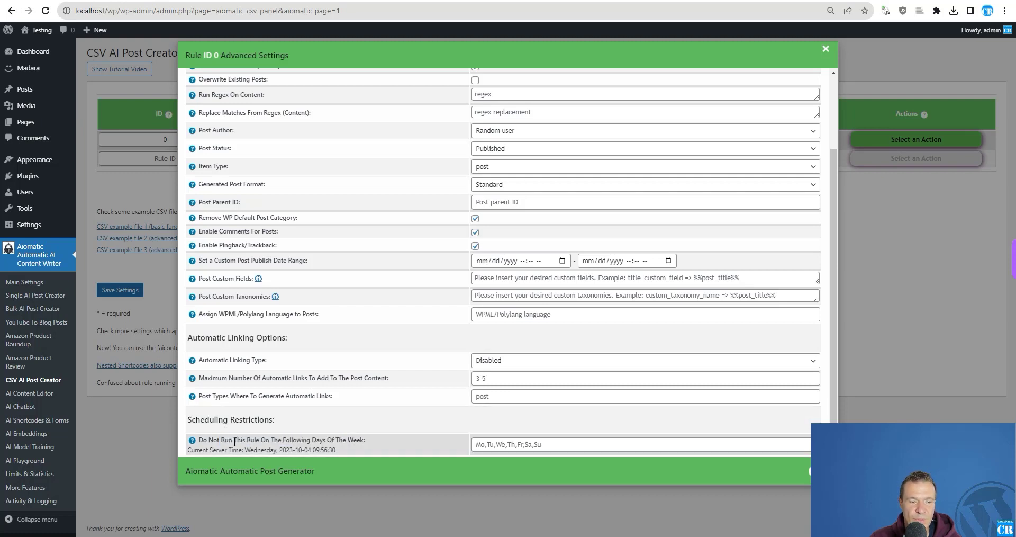
pyautogui.click(154, 268)
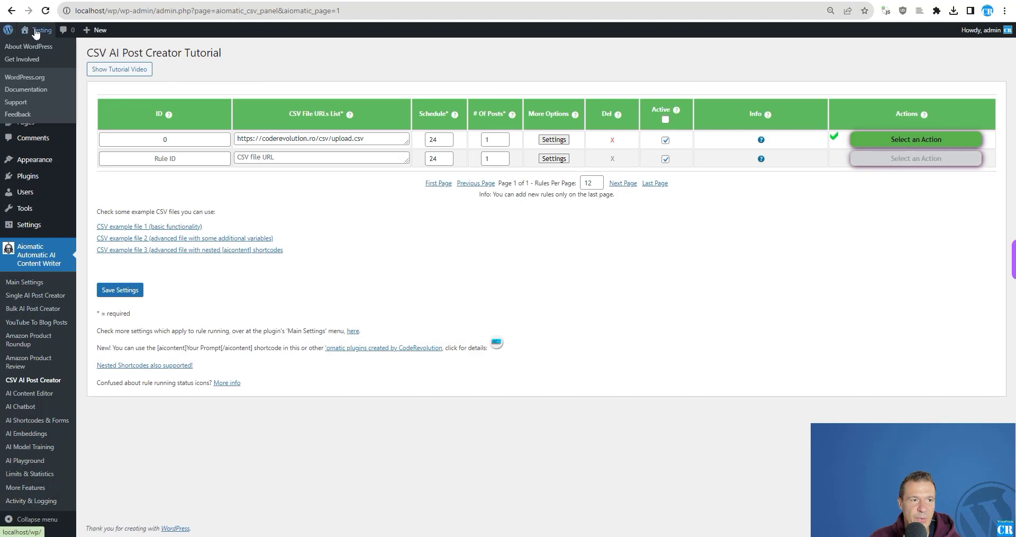
# - Visit the site's front page, open the generated winter survival post and examine its content, image and tags
pyautogui.click(32, 47)
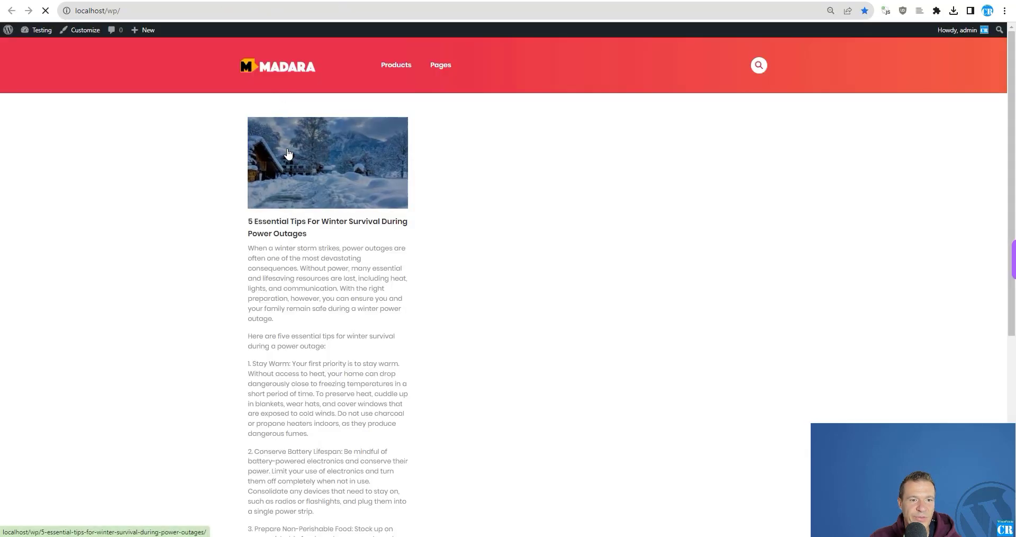
pyautogui.click(288, 154)
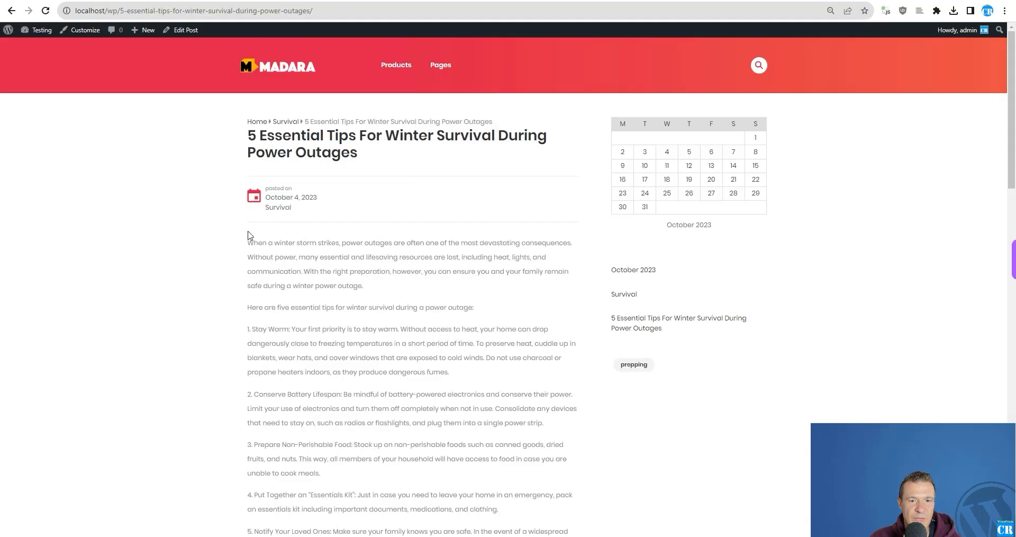
pyautogui.scroll(-15, 252, 235)
pyautogui.scroll(-7, 247, 232)
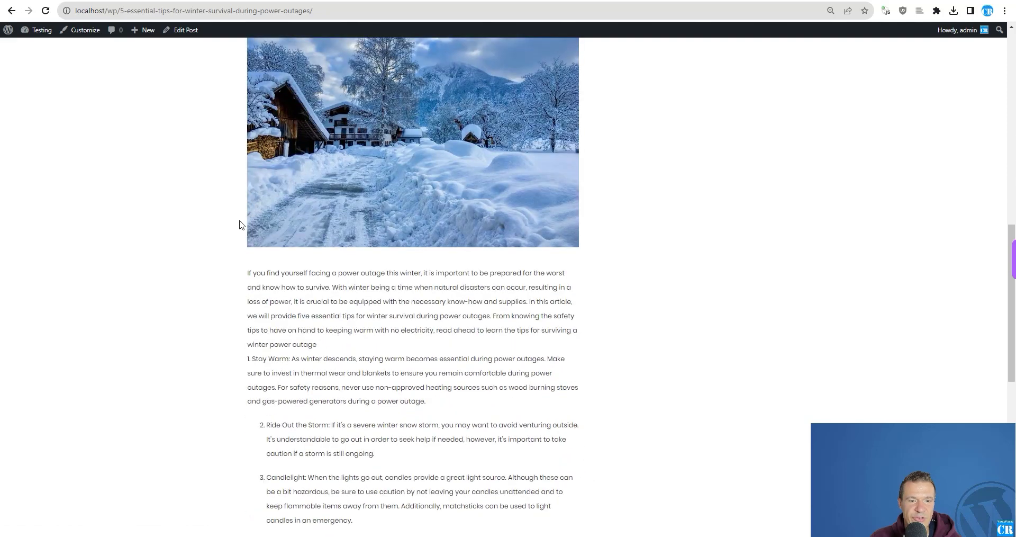
pyautogui.scroll(-4, 235, 208)
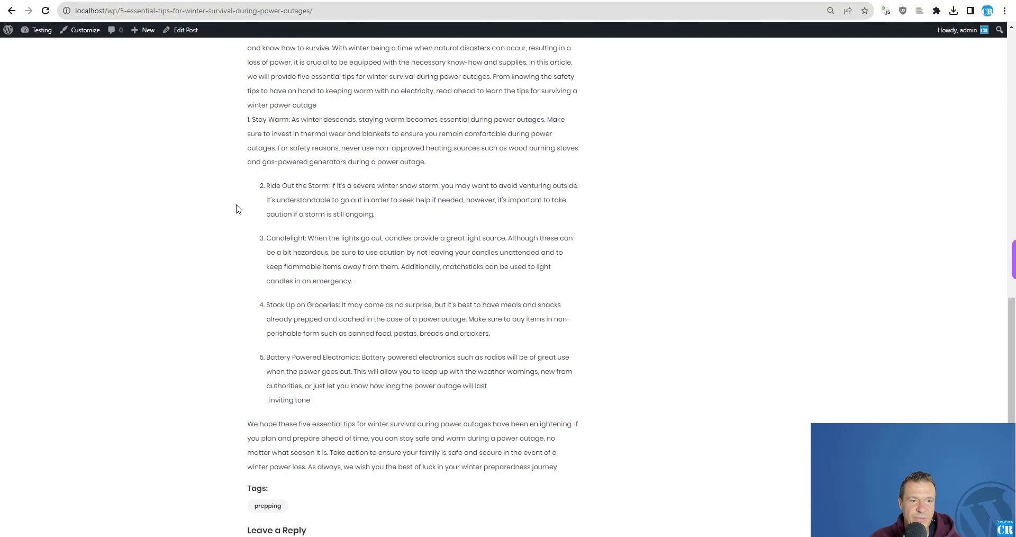
pyautogui.scroll(5, 236, 209)
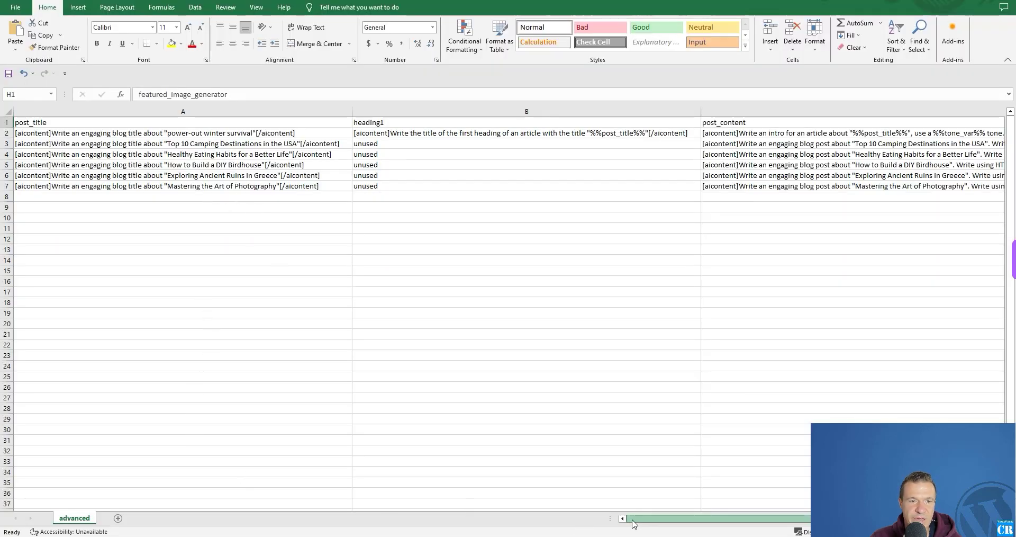
# - Switch to the CSV spreadsheet and check the post_title column's prompt in A2, highlighting its power-out winter survival topic
pyautogui.click(46, 122)
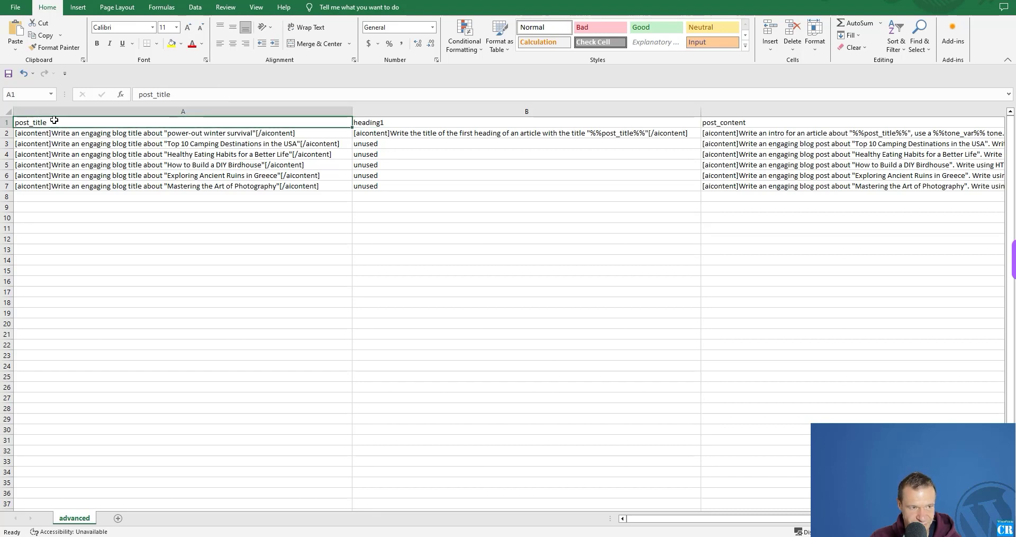
pyautogui.doubleClick(37, 134)
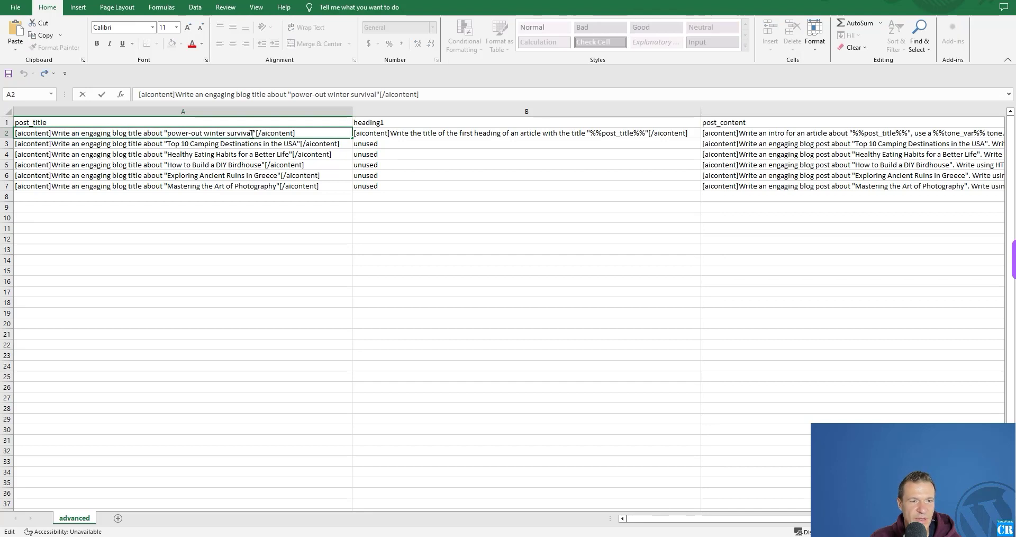
pyautogui.moveTo(73, 136); pyautogui.dragTo(254, 133)
pyautogui.click(174, 135)
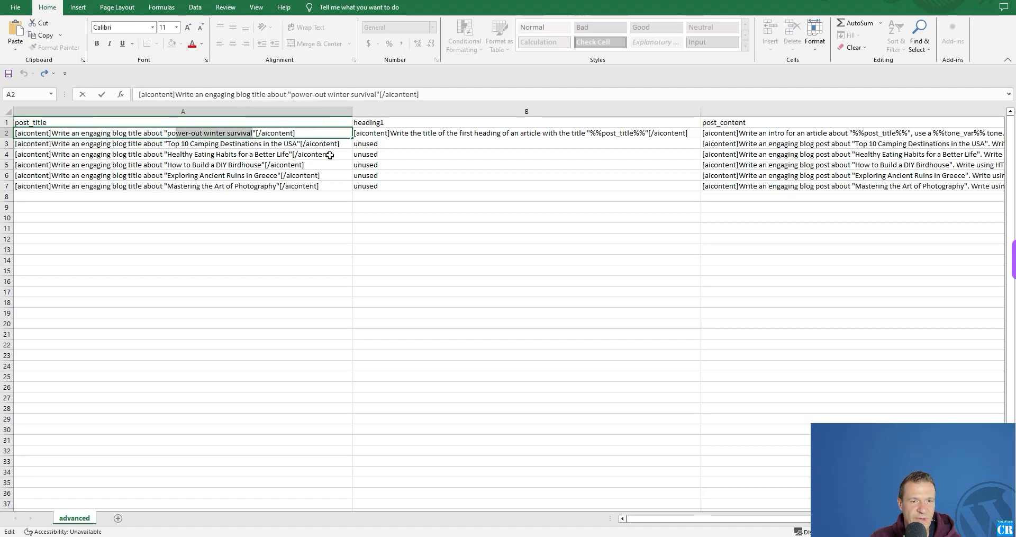
# - Examine the heading1 column name and its prompt in B2, highlighting the aicontent tag and the prompt text using %%post_title%%
pyautogui.click(370, 134)
pyautogui.click(369, 122)
pyautogui.doubleClick(368, 123)
pyautogui.press('End')
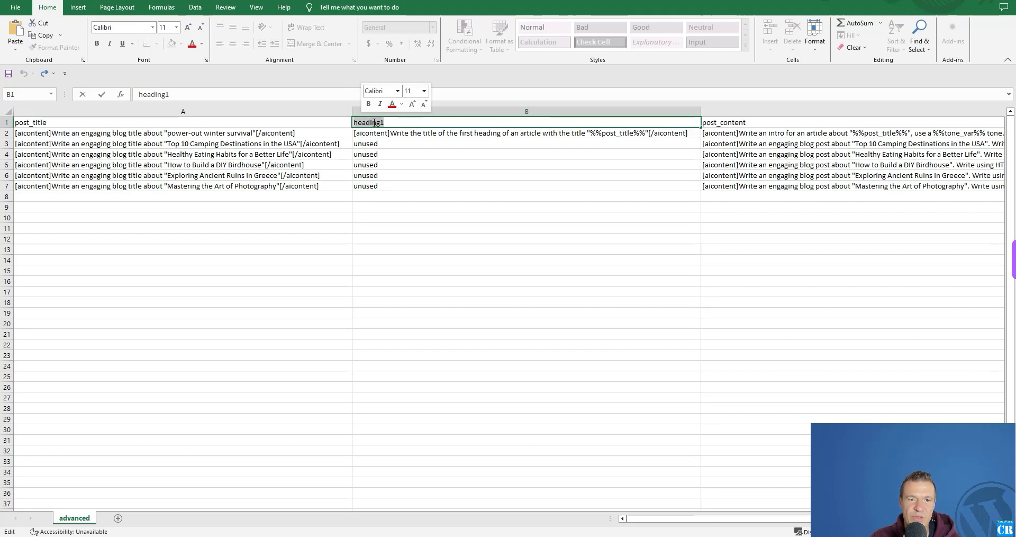
pyautogui.click(365, 133)
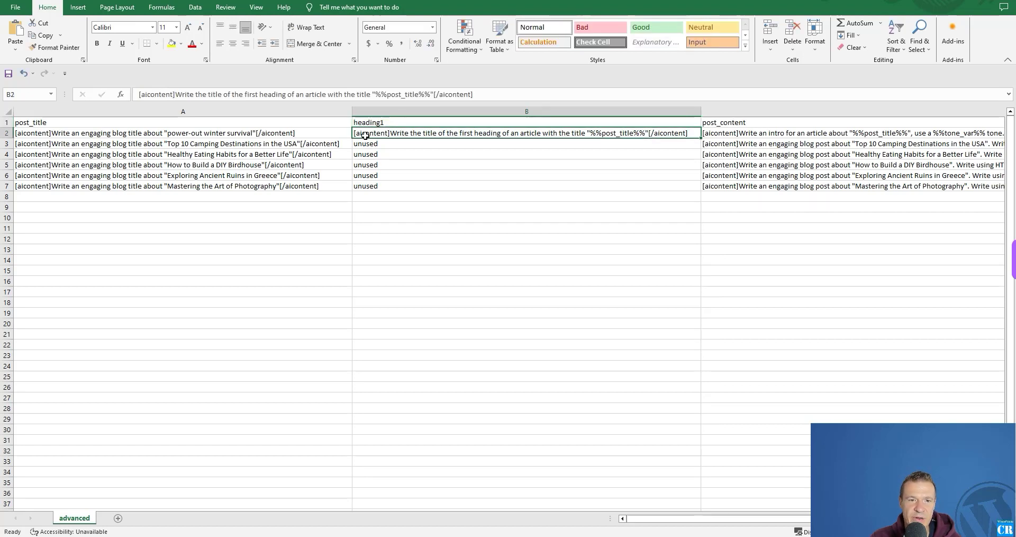
pyautogui.doubleClick(364, 133)
pyautogui.doubleClick(378, 133)
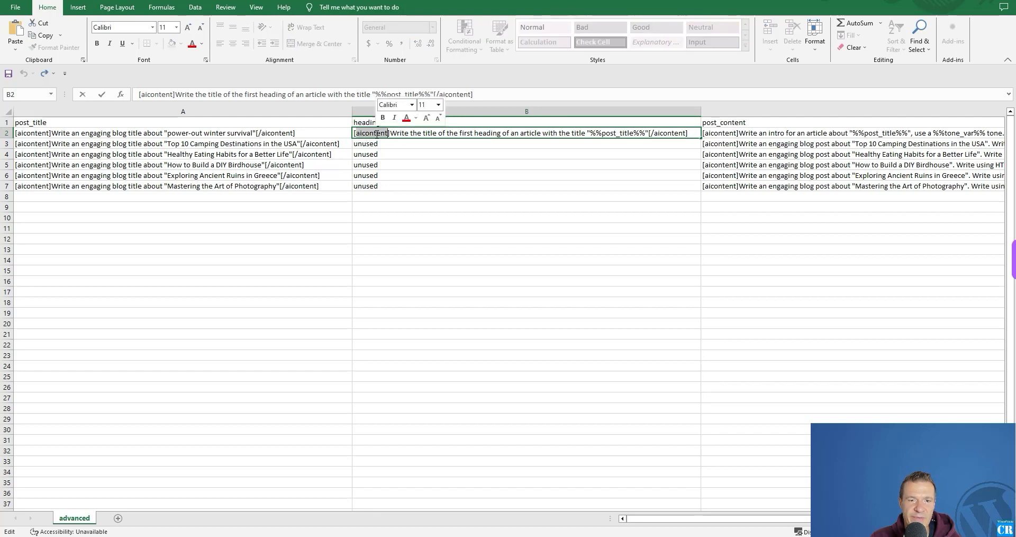
pyautogui.moveTo(397, 134); pyautogui.dragTo(649, 134)
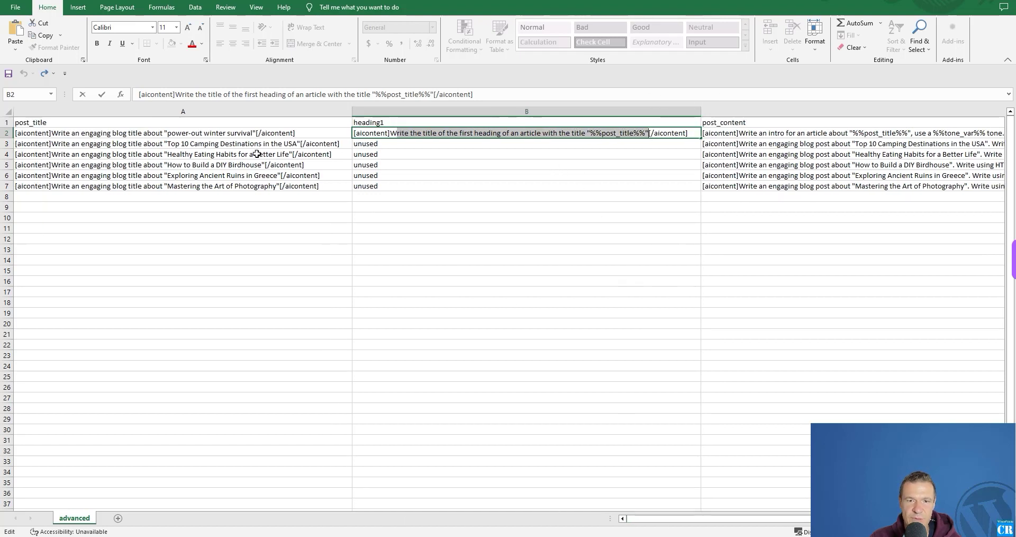
pyautogui.click(220, 138)
# - Examine the post_content prompt in C2, highlighting the %%heading1%% variable and checking it against the heading1 column
pyautogui.moveTo(638, 519); pyautogui.dragTo(721, 519)
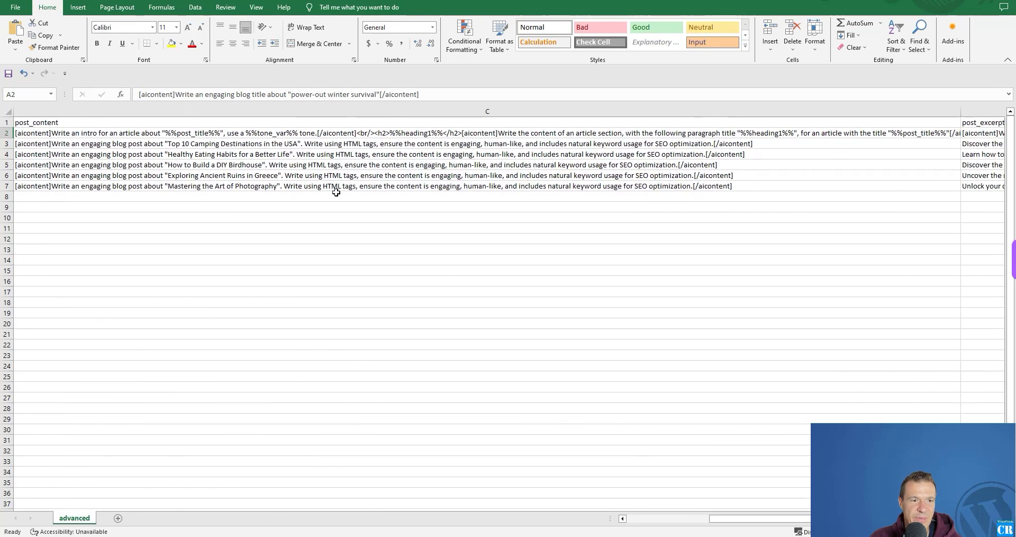
pyautogui.click(101, 134)
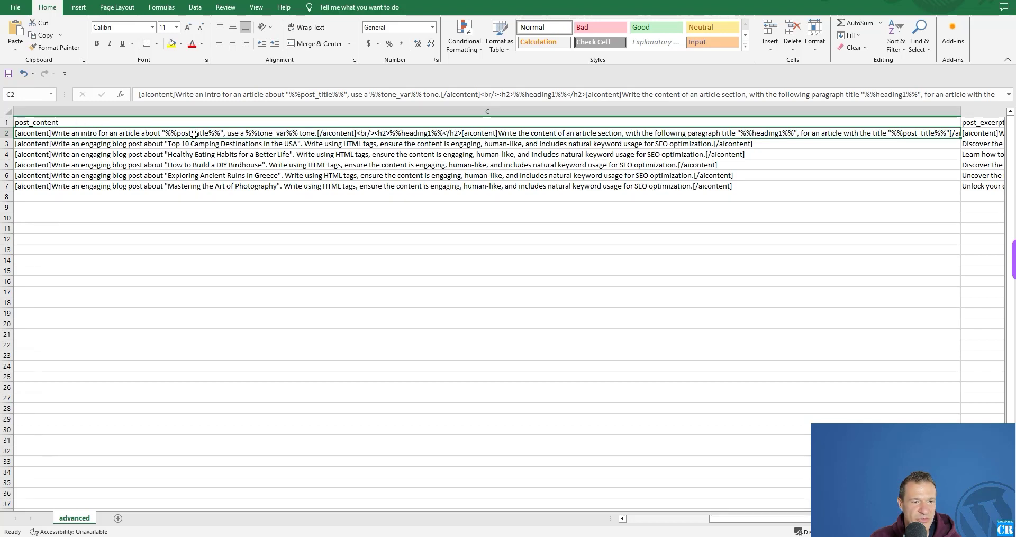
pyautogui.doubleClick(402, 134)
pyautogui.moveTo(391, 133); pyautogui.dragTo(445, 133)
pyautogui.moveTo(733, 526); pyautogui.dragTo(693, 525)
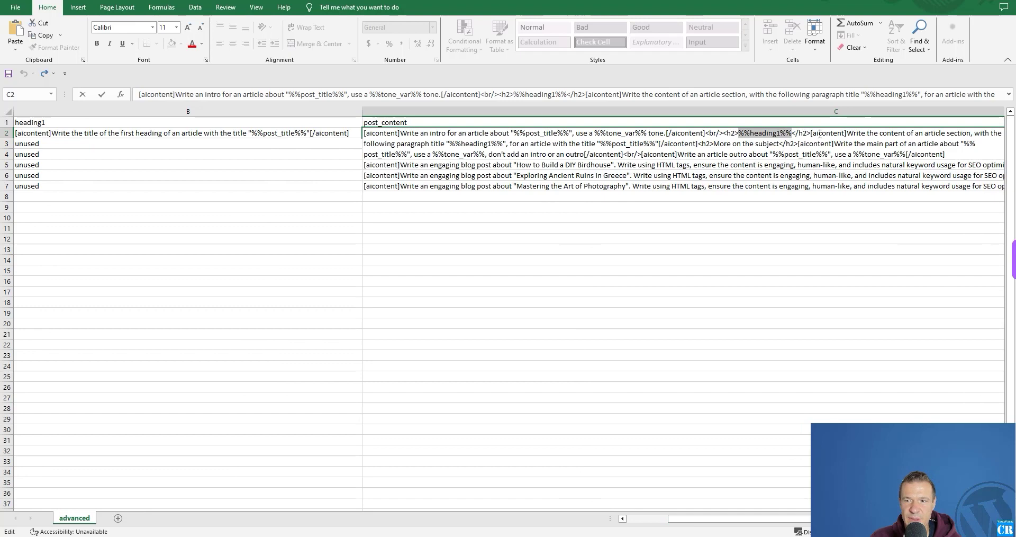
pyautogui.moveTo(713, 520); pyautogui.dragTo(754, 520)
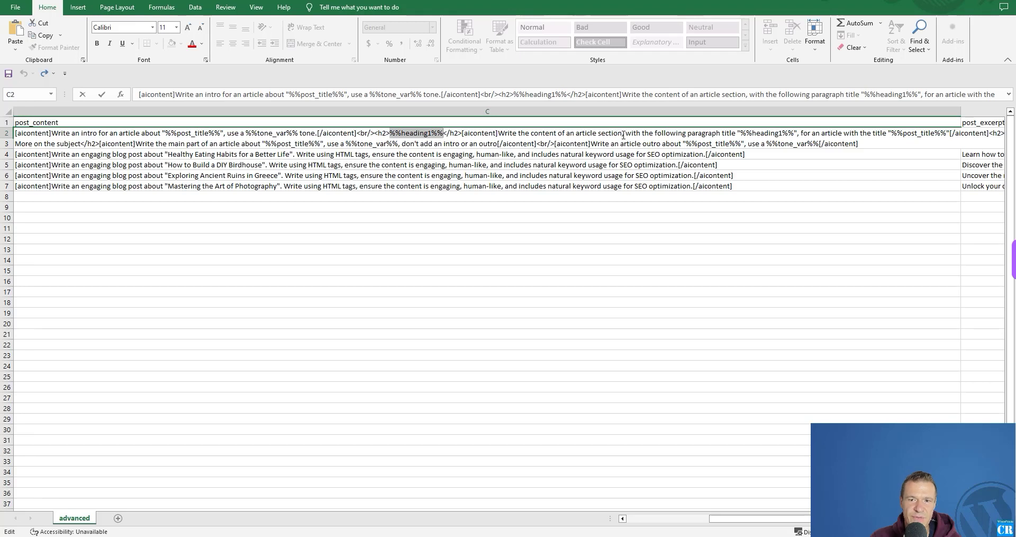
# - Highlight the heading1 and post_title variables in C2's section prompt and the instruction not to add an intro or outro
pyautogui.doubleClick(758, 133)
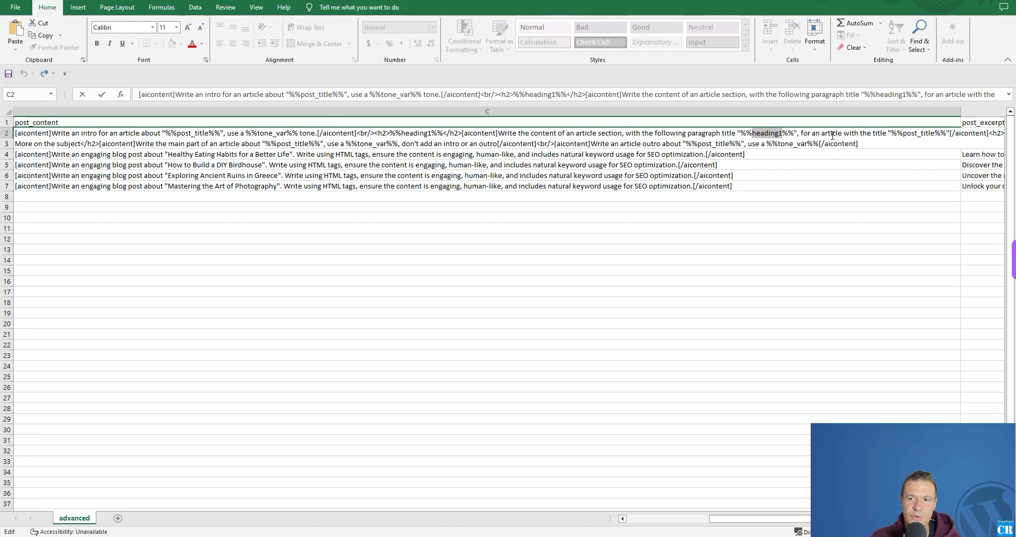
pyautogui.moveTo(899, 132); pyautogui.dragTo(942, 133)
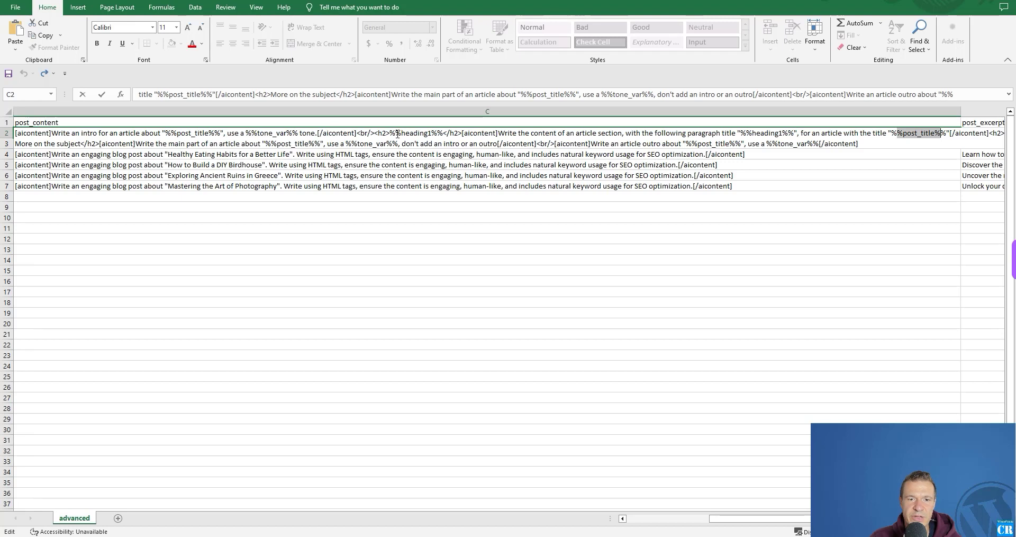
pyautogui.moveTo(375, 132); pyautogui.dragTo(633, 132)
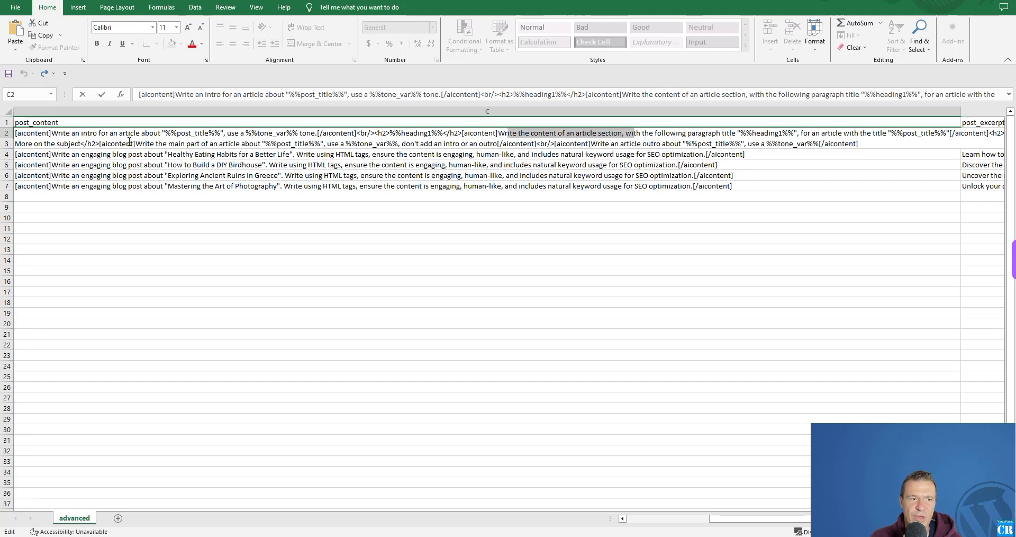
pyautogui.moveTo(144, 144); pyautogui.dragTo(233, 144)
pyautogui.moveTo(433, 144); pyautogui.dragTo(498, 144)
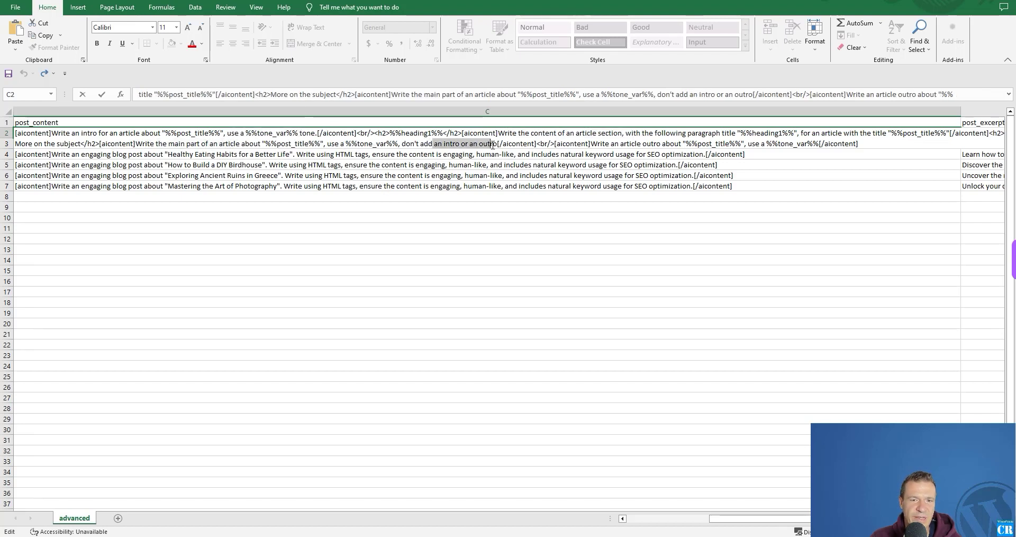
# - Review the post_excerpt, post_categories, post_tags, featured_image, featured_image_generator and tone_var columns, and return to the first column
pyautogui.moveTo(714, 521); pyautogui.dragTo(758, 520)
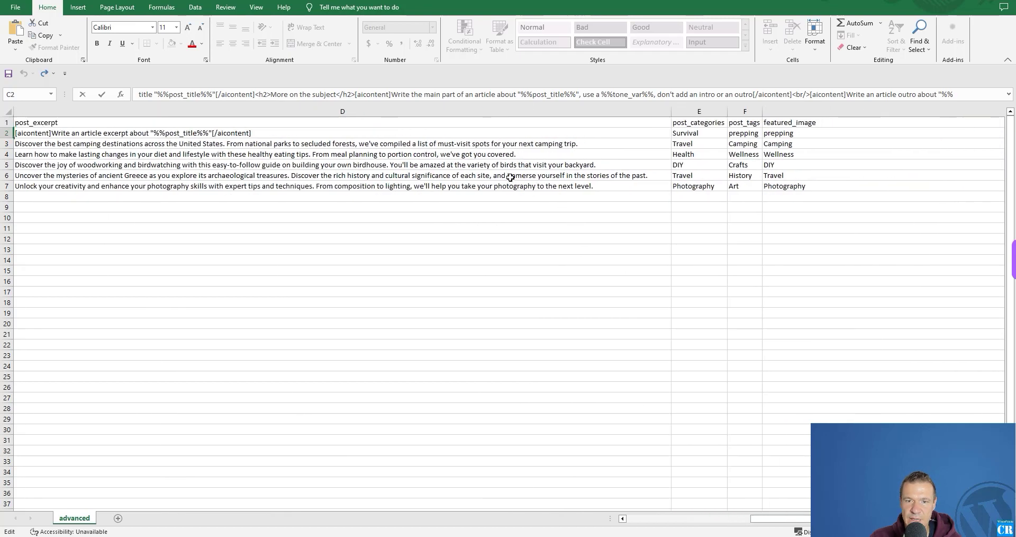
pyautogui.click(472, 153)
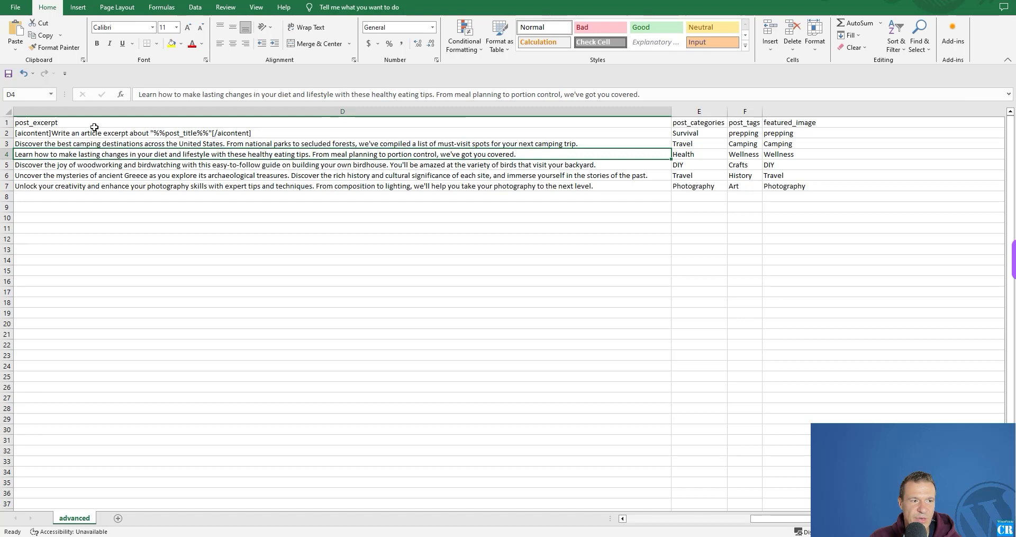
pyautogui.hscroll(10, 516, 329)
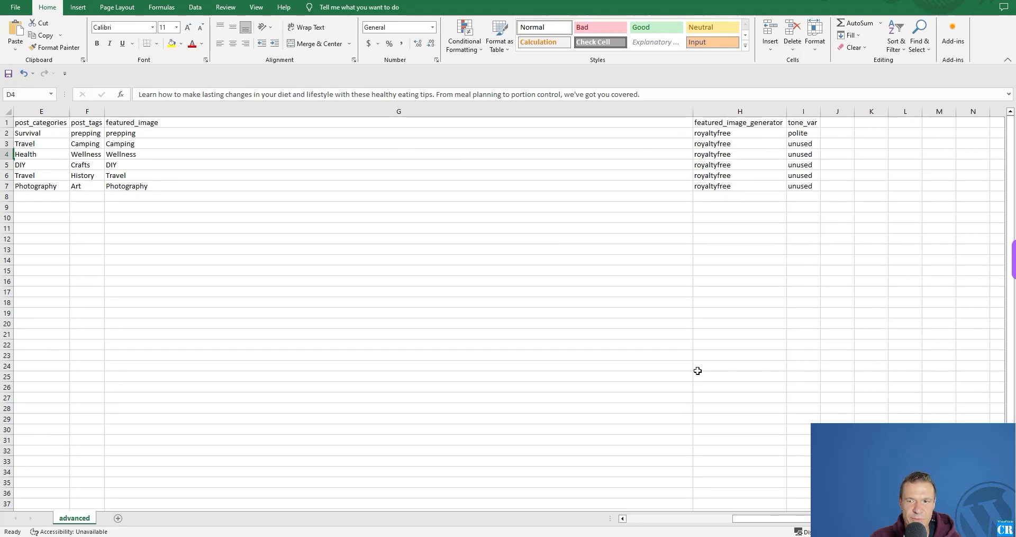
pyautogui.moveTo(768, 519); pyautogui.dragTo(630, 518)
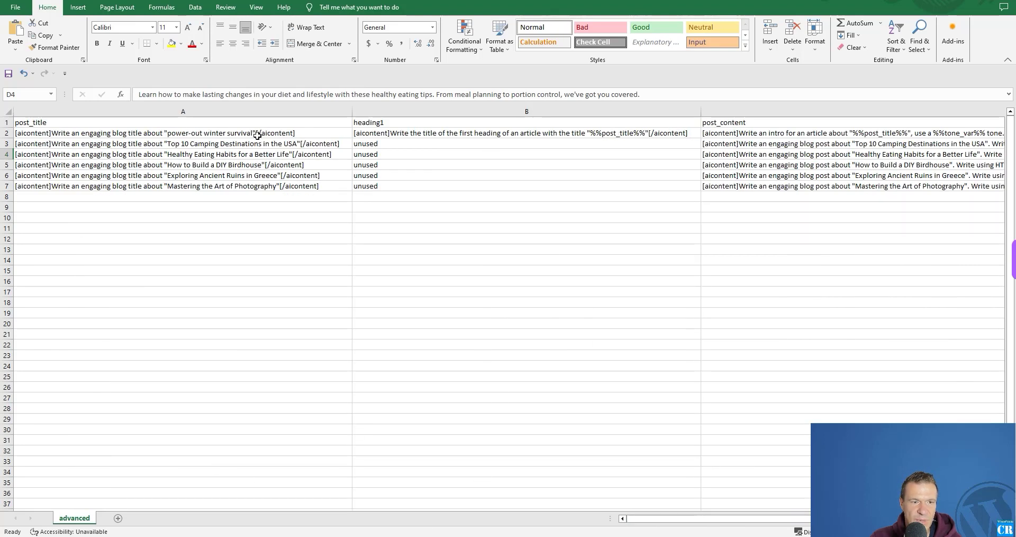
pyautogui.hotkey('alt', 'Tab')
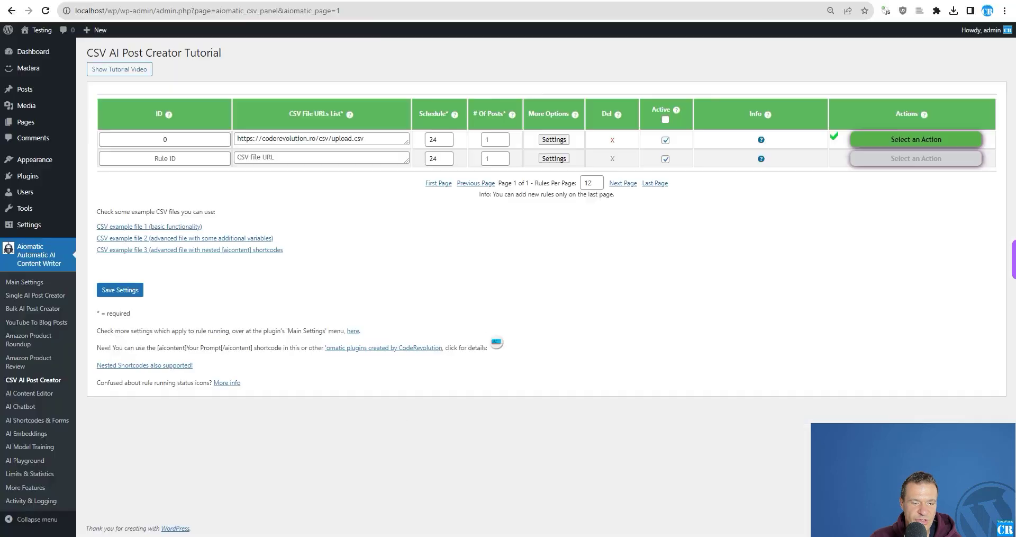
pyautogui.tripleClick(298, 138)
pyautogui.hotkey('ctrl', 'c')
pyautogui.click(298, 156)
pyautogui.hotkey('ctrl', 'v')
pyautogui.doubleClick(342, 157)
pyautogui.write('a')
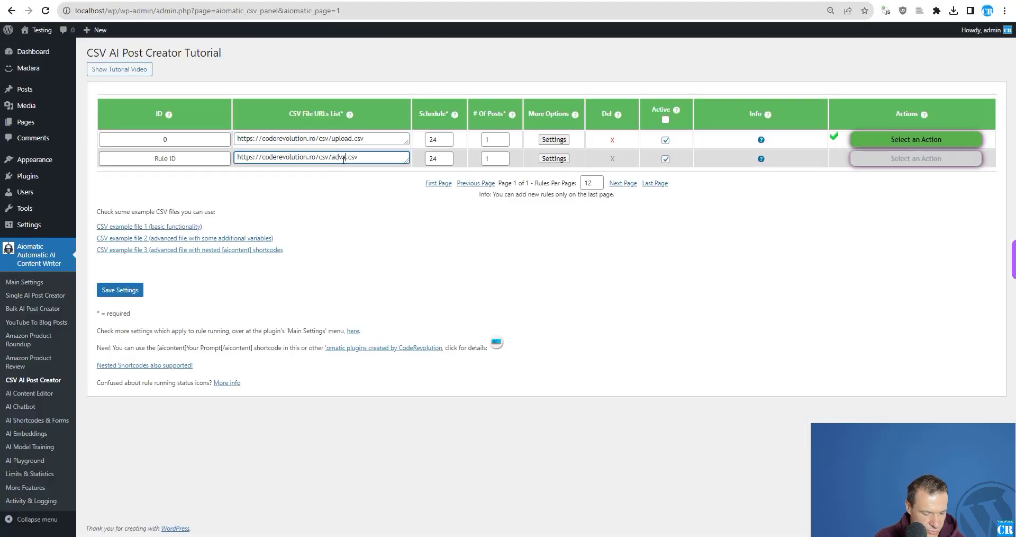
pyautogui.click(120, 290)
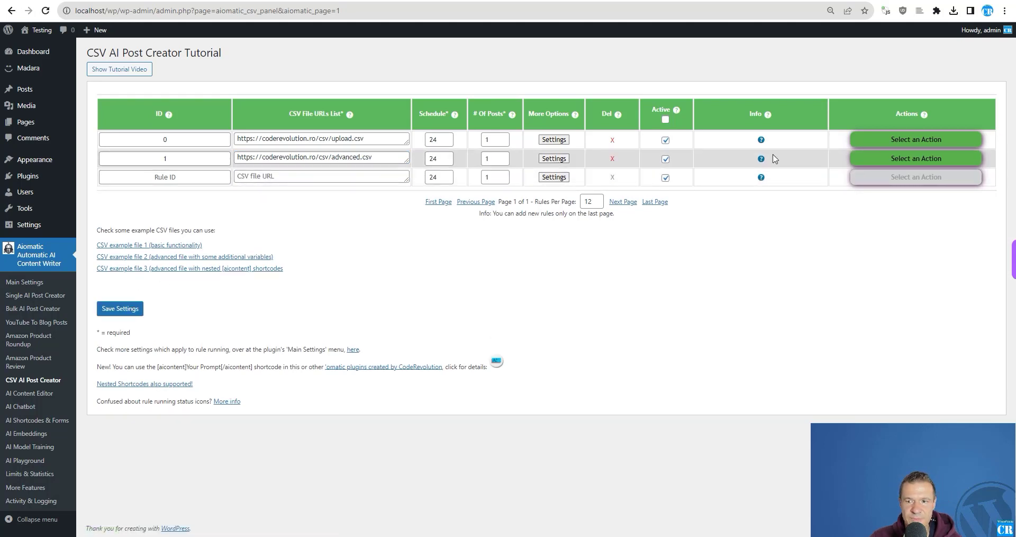
# - Run the new advanced.csv rule immediately and confirm the run
pyautogui.click(917, 158)
pyautogui.click(917, 168)
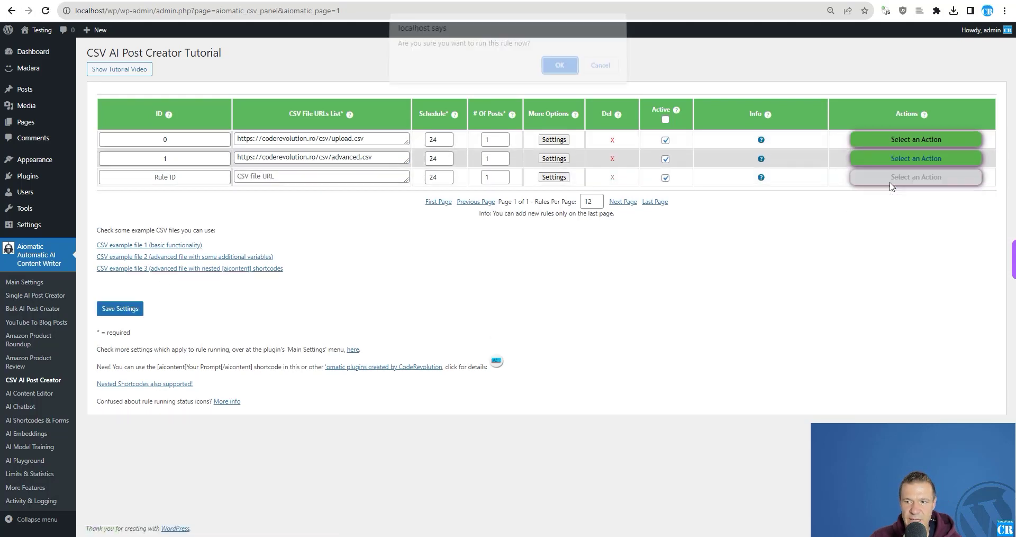
pyautogui.press('Return')
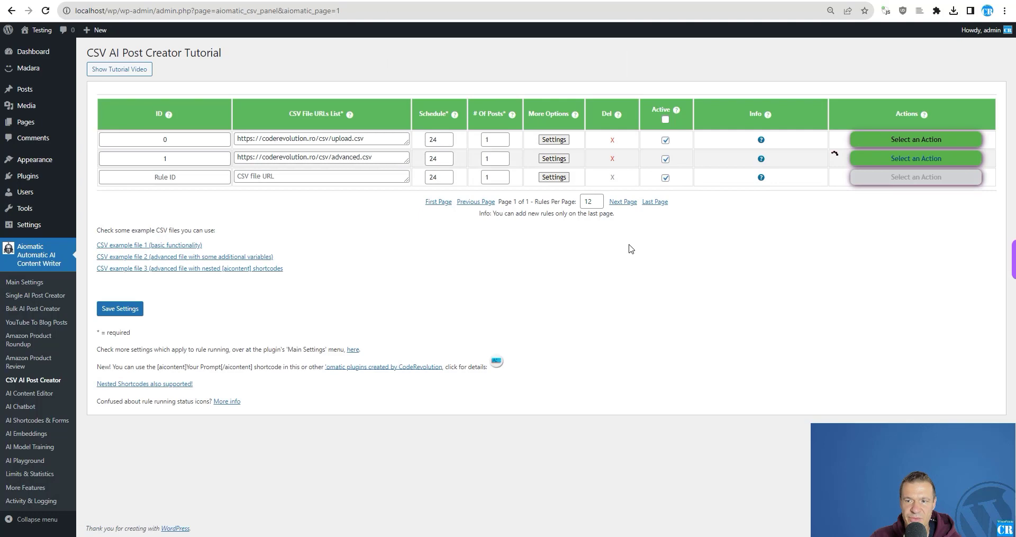
pyautogui.click(545, 159)
pyautogui.click(852, 244)
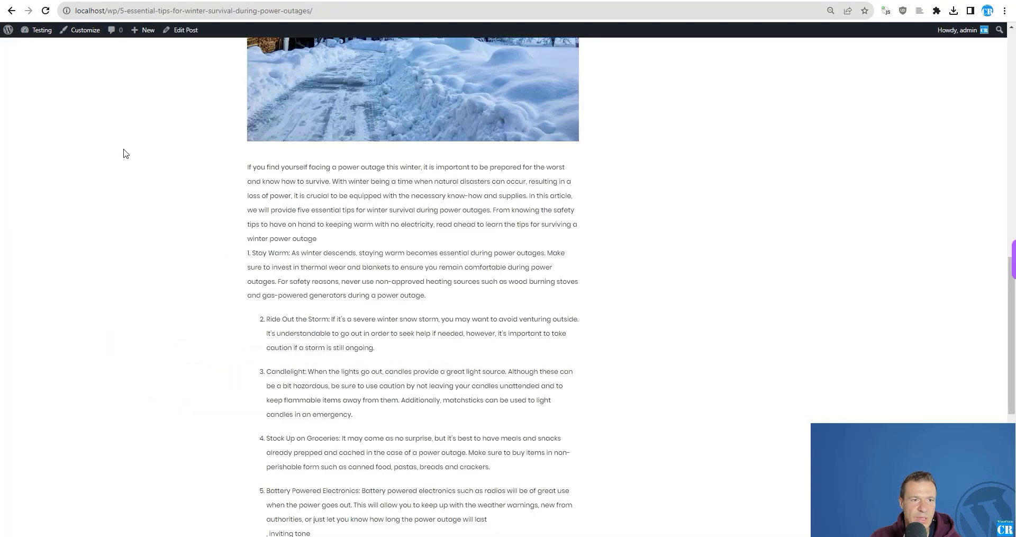
# - Look over the winter survival post, go to the site's front page and switch back to the CSV spreadsheet
pyautogui.scroll(10, 126, 153)
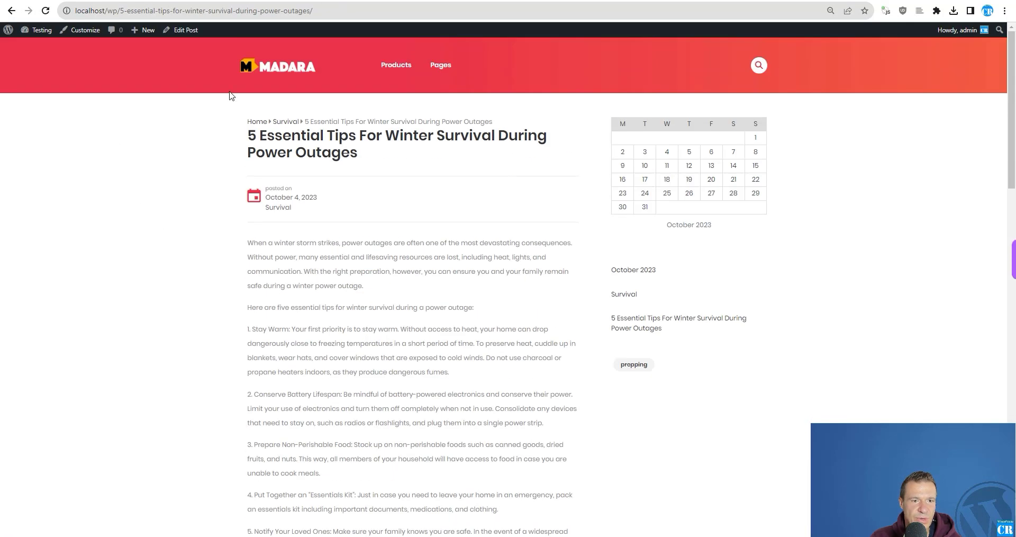
pyautogui.click(265, 71)
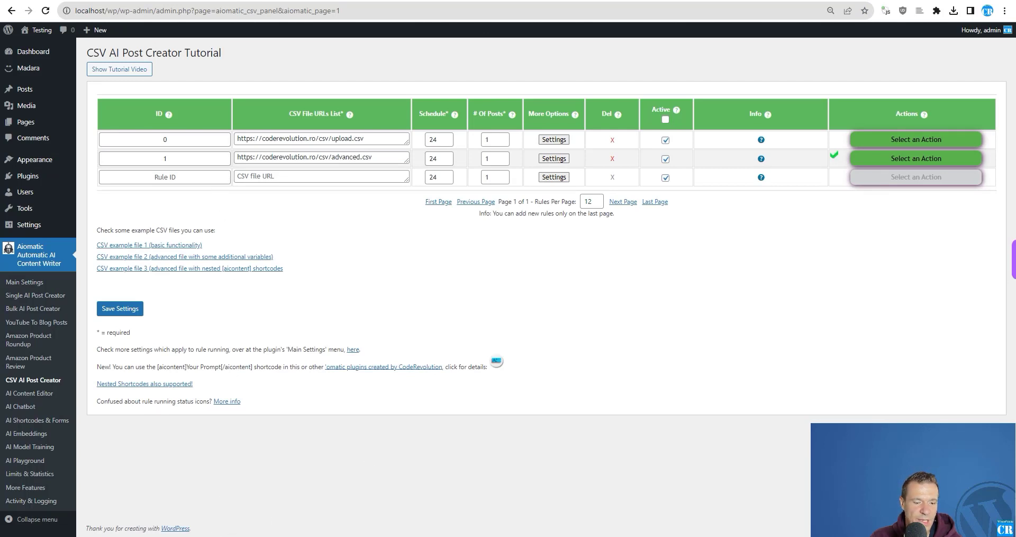
pyautogui.hotkey('alt', 'Tab')
pyautogui.hotkey('alt', 'Tab')
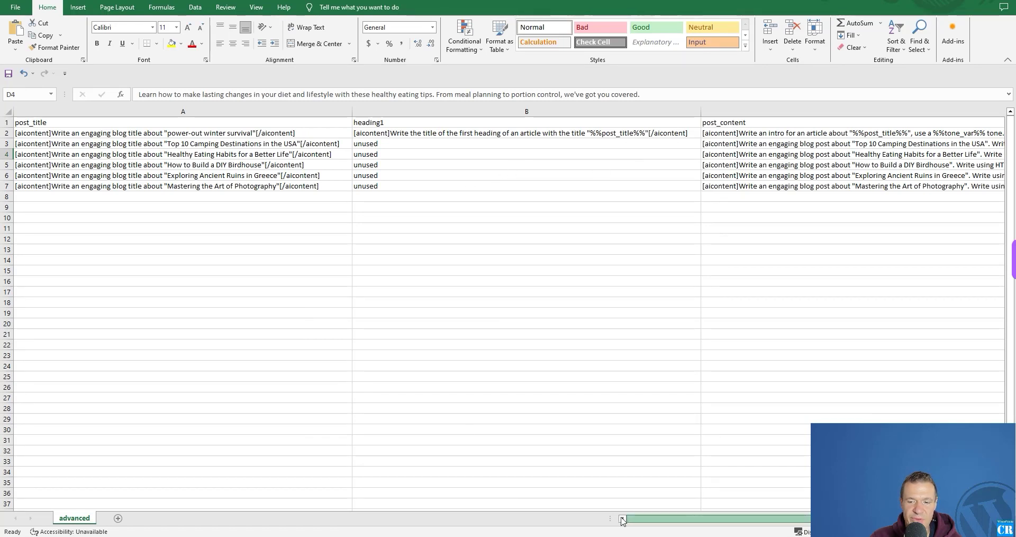
# - Examine the heading1 column's "unused" placeholder, highlighting it in B3
pyautogui.doubleClick(368, 142)
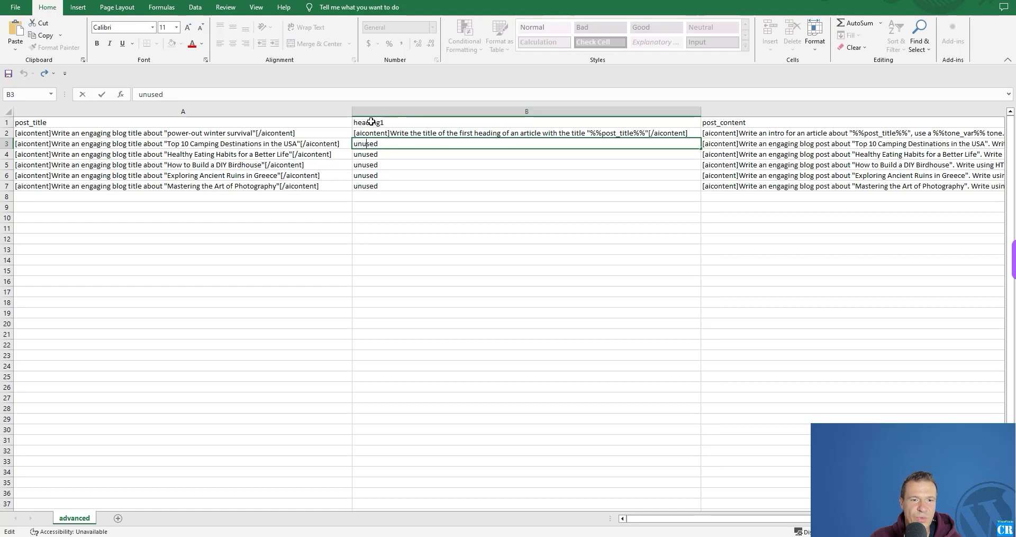
pyautogui.click(371, 122)
pyautogui.click(370, 144)
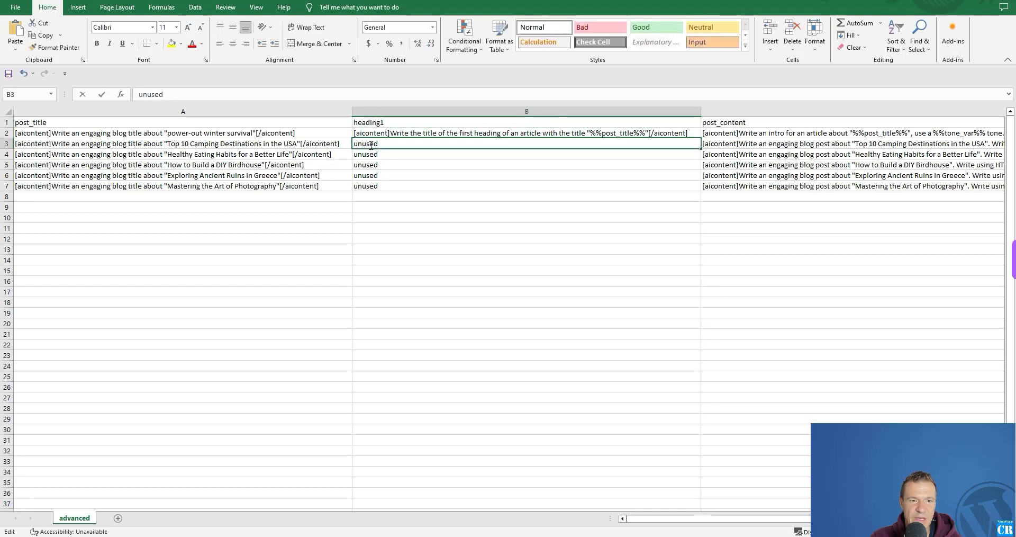
pyautogui.doubleClick(368, 144)
pyautogui.doubleClick(363, 143)
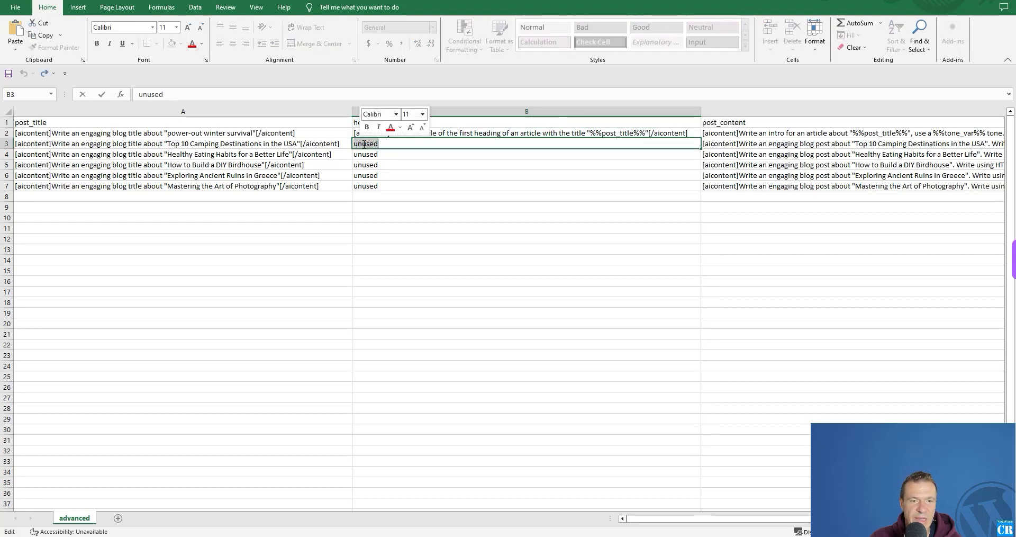
pyautogui.moveTo(636, 518); pyautogui.dragTo(241, 206)
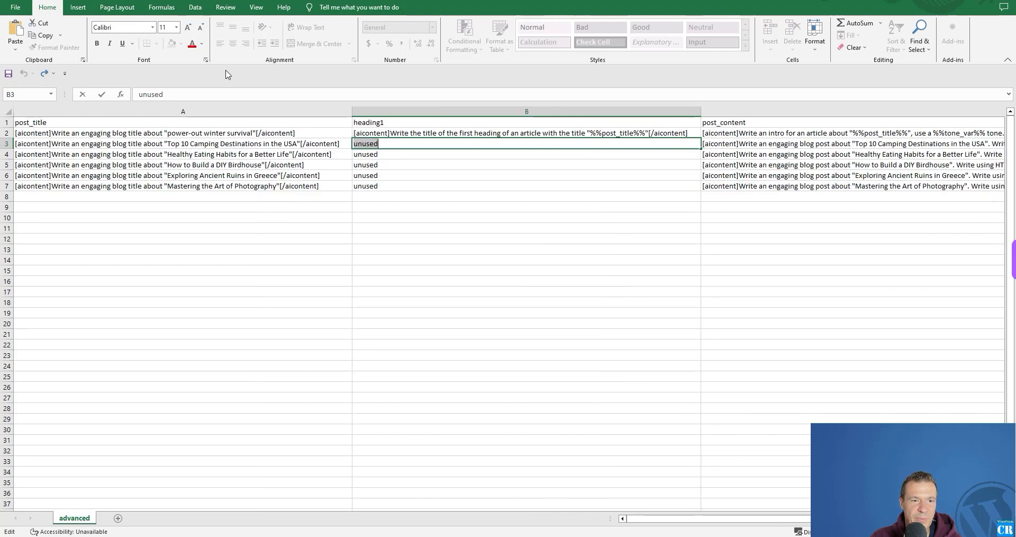
# - Go through the static post_excerpt texts in D3 to D7 one by one
pyautogui.moveTo(649, 518); pyautogui.dragTo(768, 521)
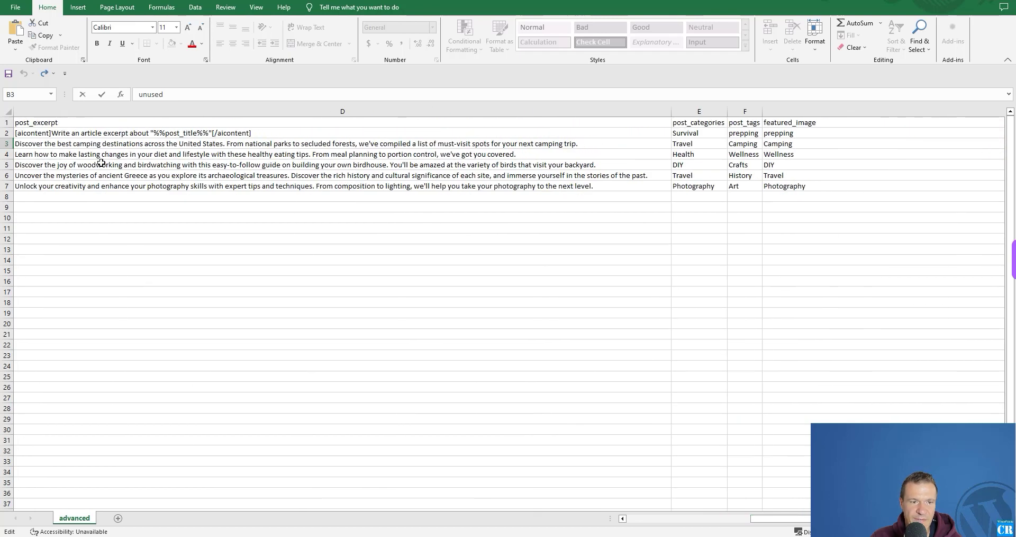
pyautogui.click(40, 144)
pyautogui.click(53, 154)
pyautogui.click(53, 176)
pyautogui.click(51, 165)
pyautogui.click(48, 154)
pyautogui.click(46, 144)
pyautogui.click(48, 165)
pyautogui.click(50, 175)
pyautogui.click(53, 186)
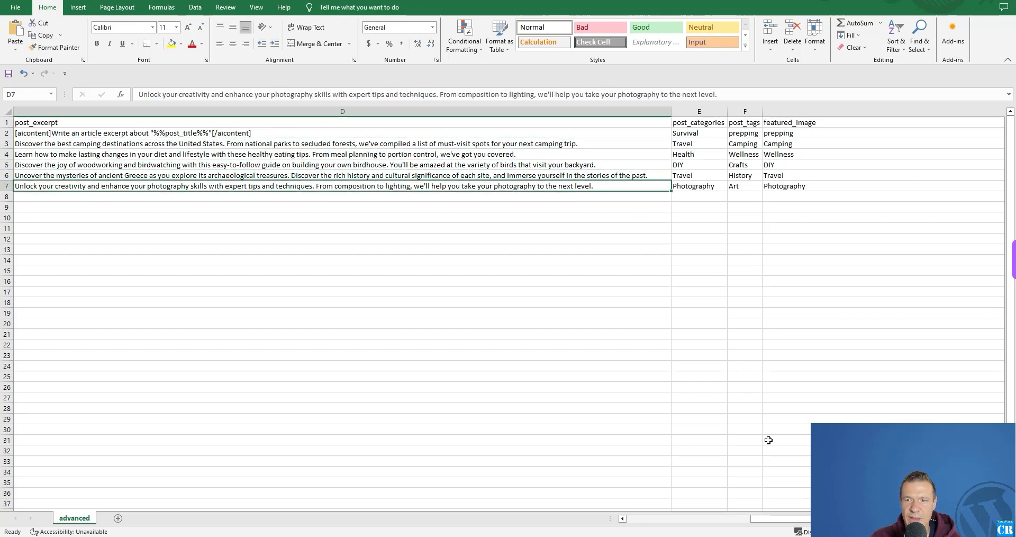
# - Switch to the site's front page, open the generated healthy eating habits post and examine its excerpt, image and section headings
pyautogui.moveTo(778, 519); pyautogui.dragTo(641, 521)
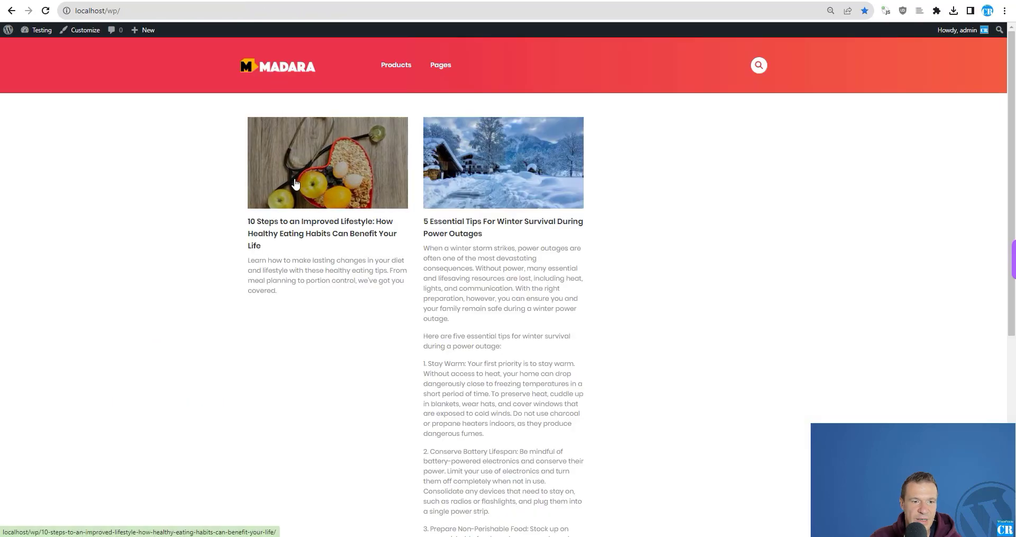
pyautogui.scroll(-9, 245, 277)
pyautogui.scroll(9, 234, 295)
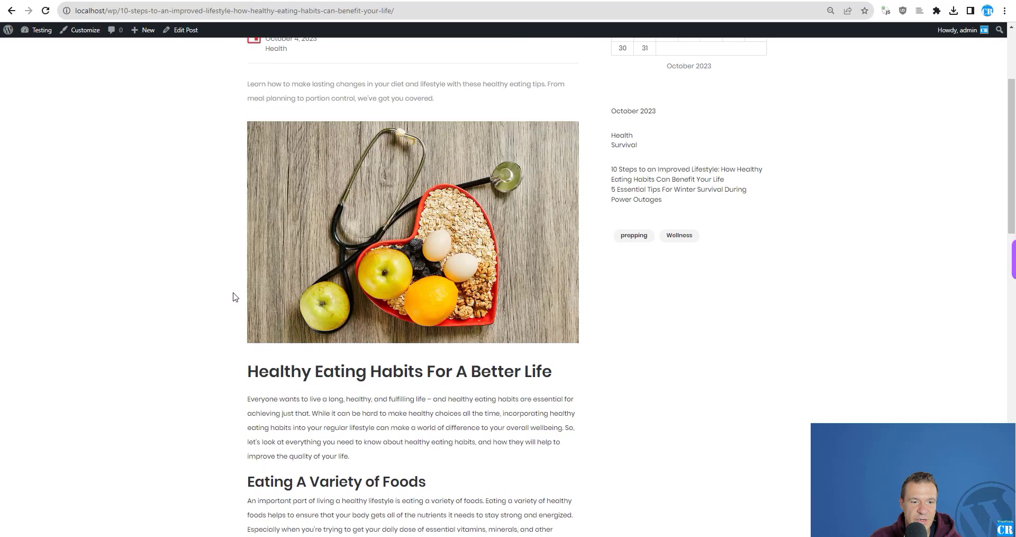
pyautogui.scroll(-5, 248, 299)
pyautogui.scroll(-4, 316, 260)
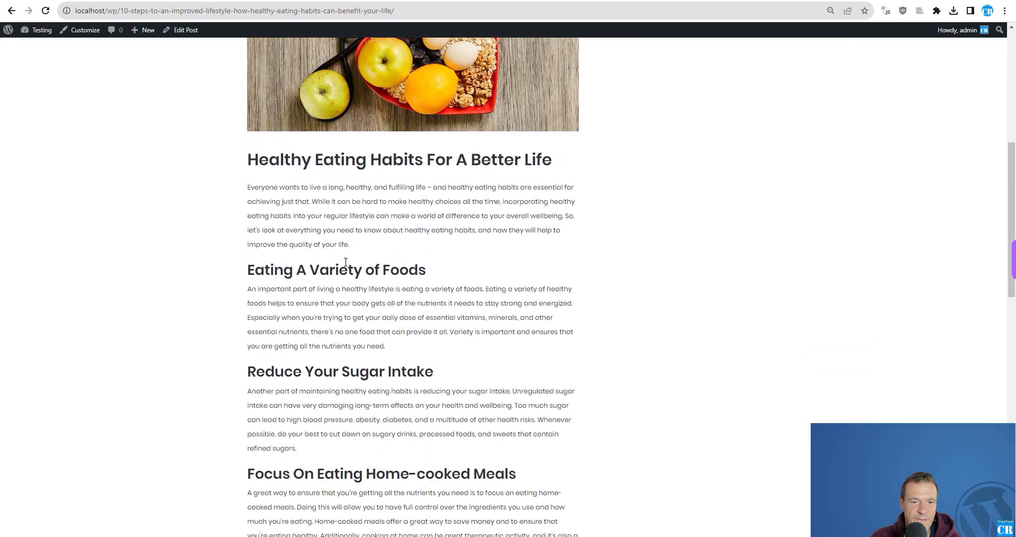
pyautogui.scroll(-6, 274, 164)
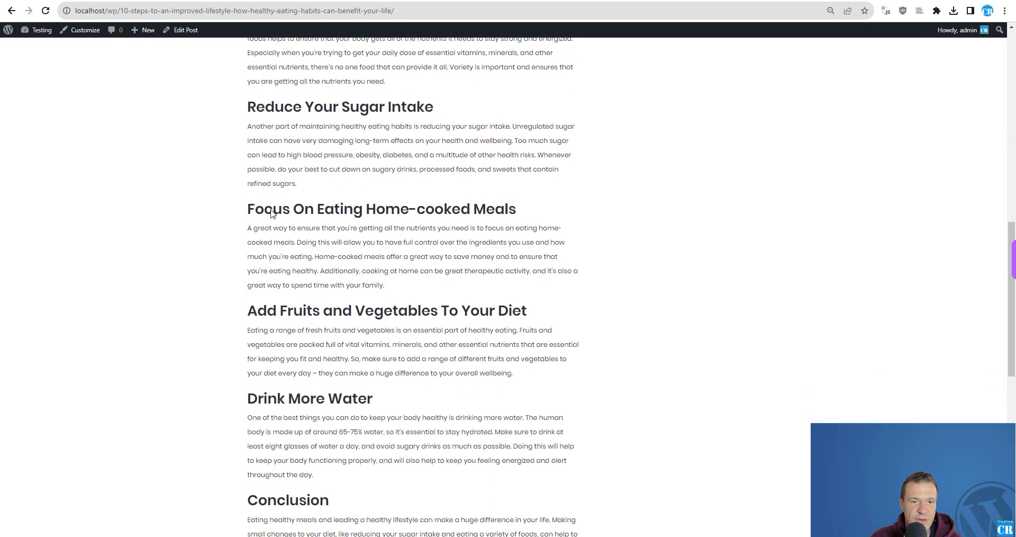
# - Look over the healthy eating post again and check the advanced settings of rule ID 1
pyautogui.scroll(13, 266, 270)
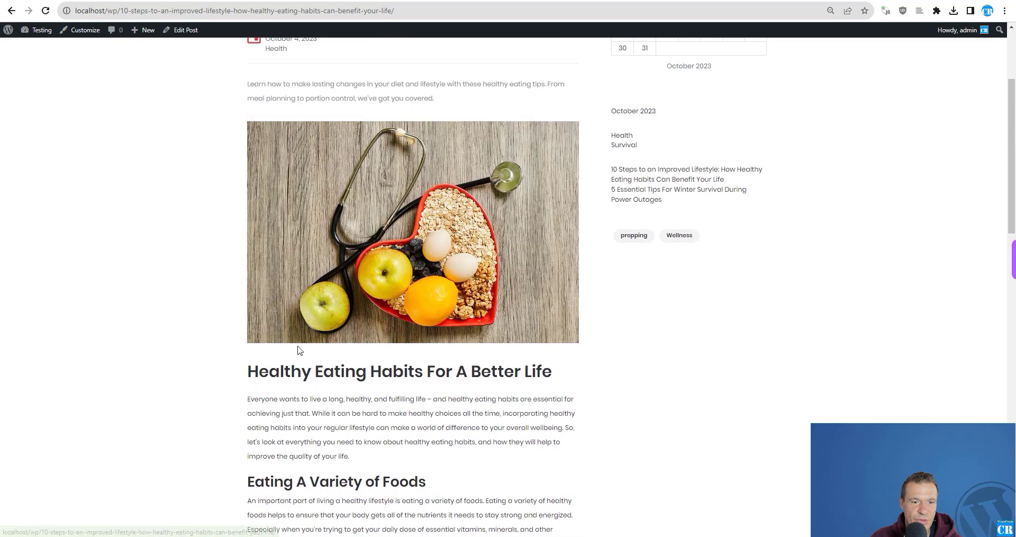
pyautogui.scroll(-4, 274, 372)
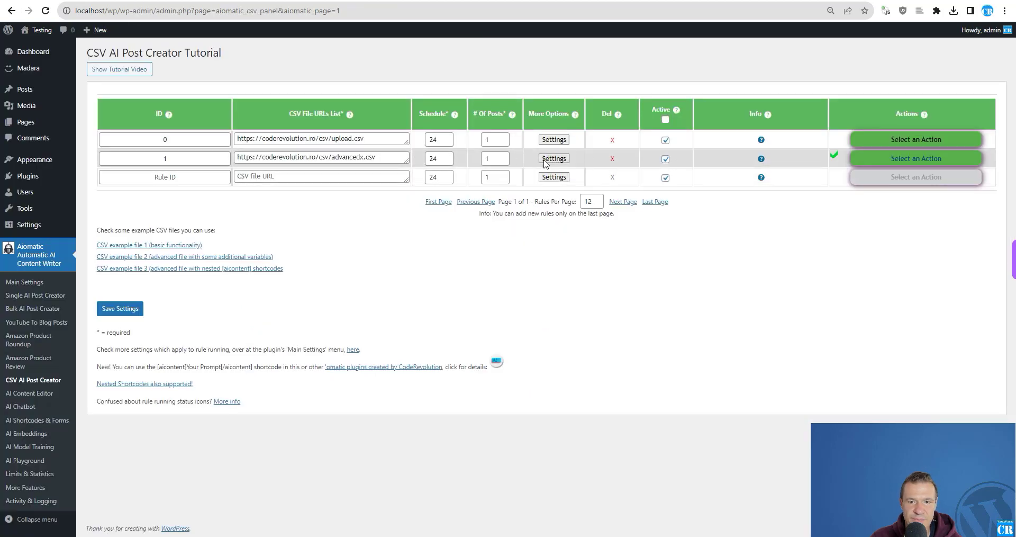
pyautogui.click(548, 160)
pyautogui.click(930, 227)
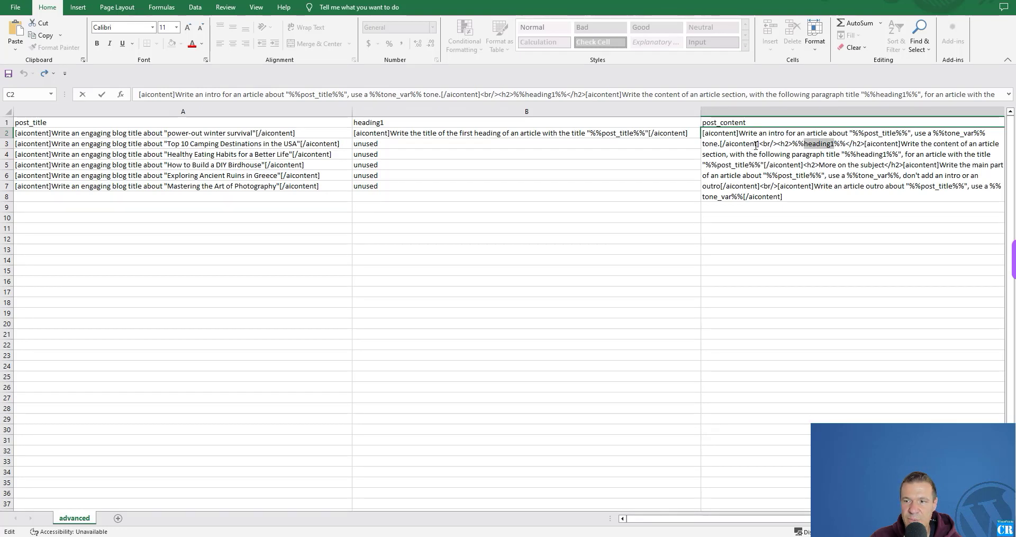
# - Examine the %%heading1%% variable and the fixed "More on the subject" heading in C2's post_content prompt, highlighting each
pyautogui.moveTo(793, 143); pyautogui.dragTo(845, 145)
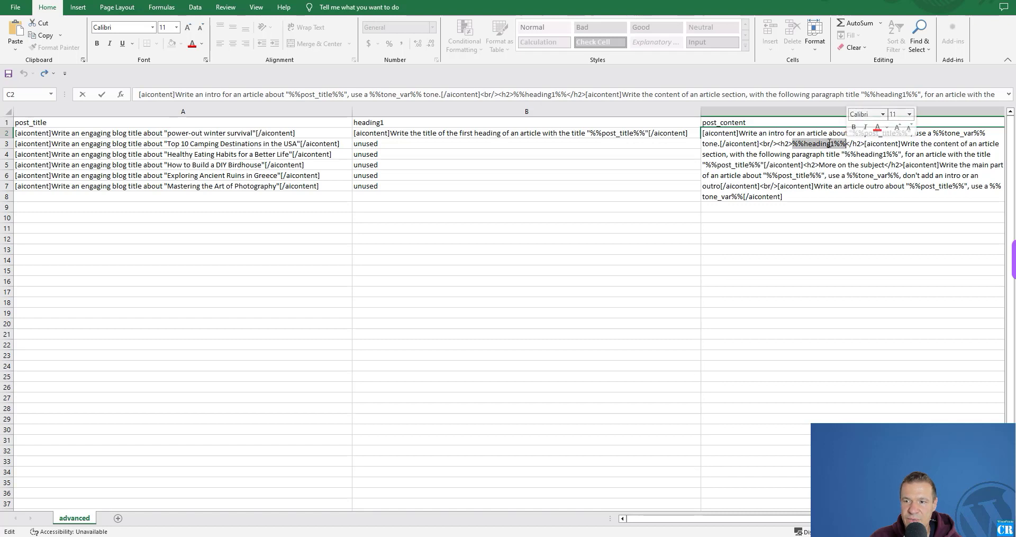
pyautogui.moveTo(819, 164); pyautogui.dragTo(883, 166)
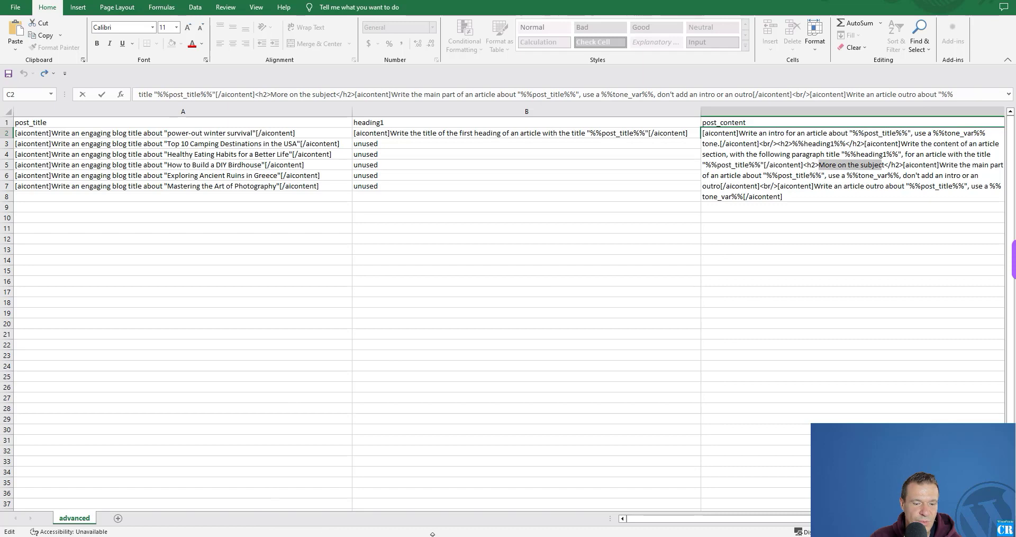
pyautogui.click(346, 272)
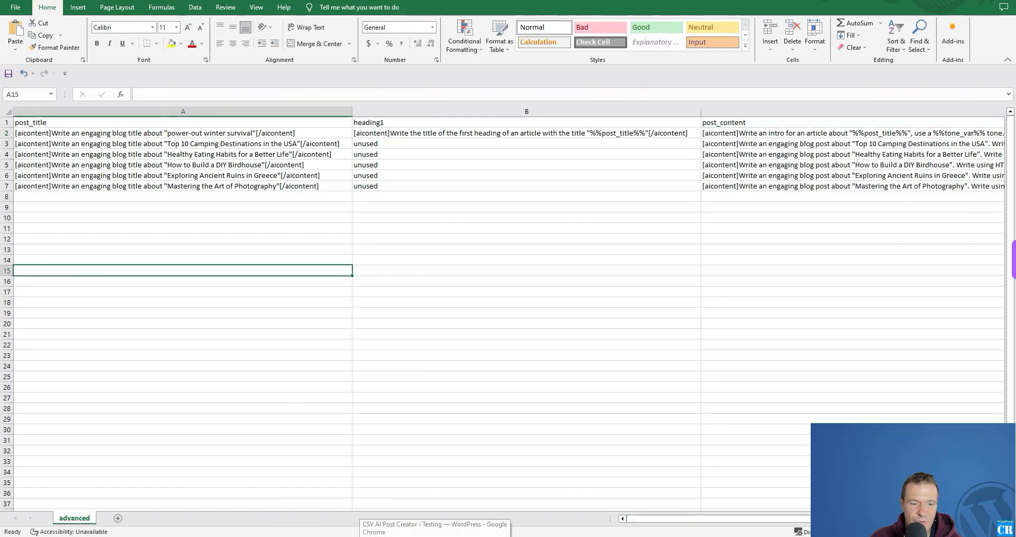
# - Switch to the CSV AI Post Creator page, turn off Randomize CSV Row Processing Order for rule ID 1 and save the settings
pyautogui.click(480, 530)
pyautogui.click(554, 159)
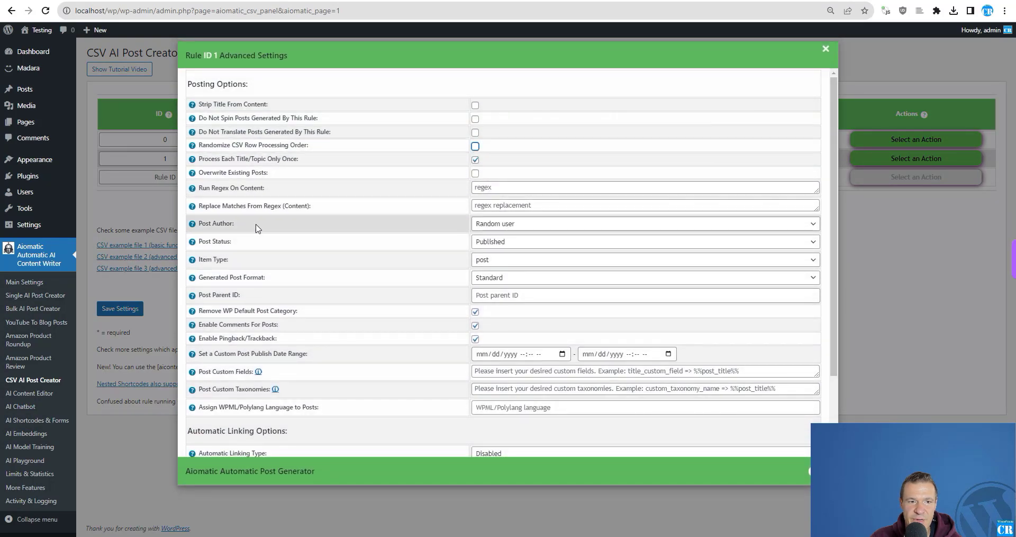
pyautogui.click(121, 310)
pyautogui.click(123, 308)
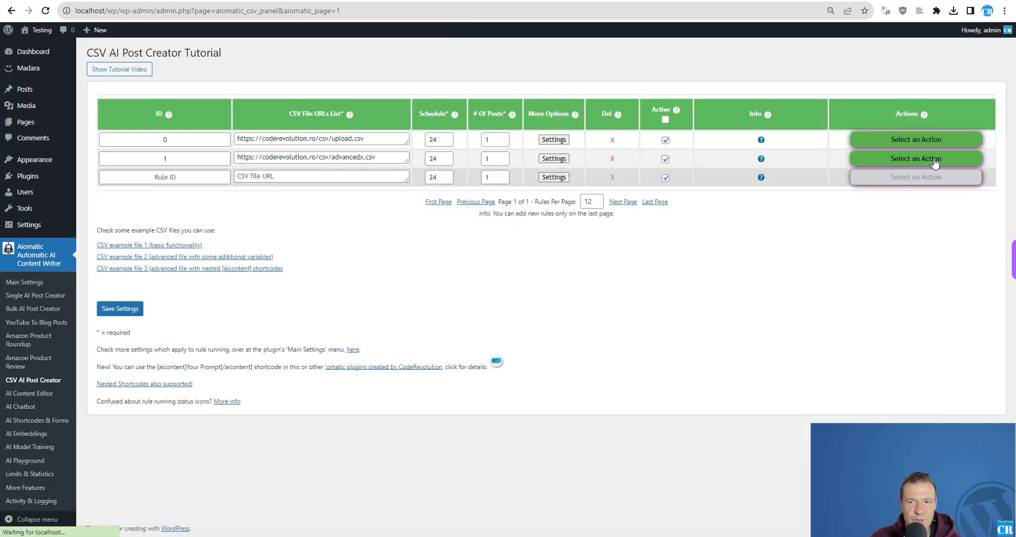
# - Run rule ID 1, which uses advancedx.csv, and confirm the run
pyautogui.click(900, 159)
pyautogui.click(886, 182)
pyautogui.press('Return')
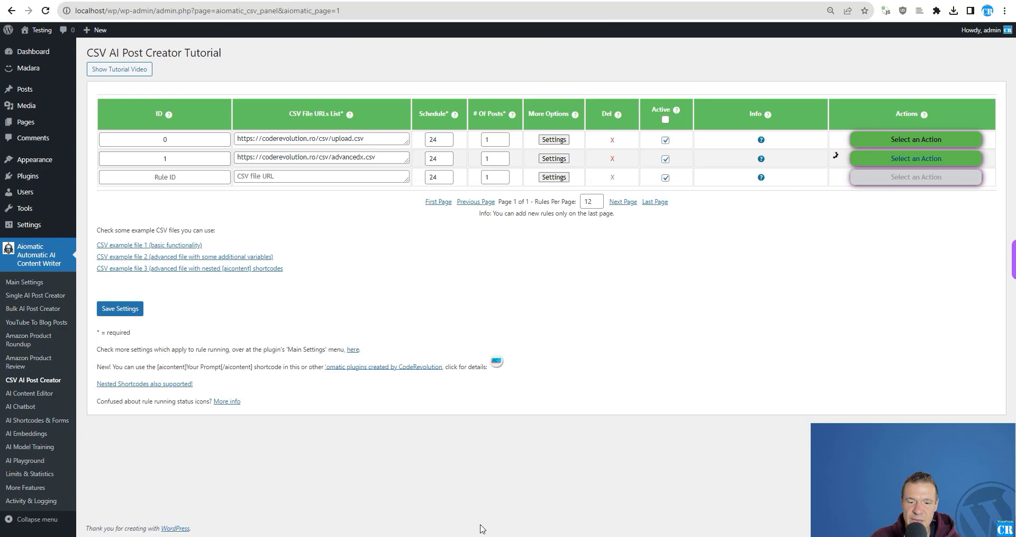
# - Examine the post_title and post_content prompts in row 2 of the CSV spreadsheet and revisit the healthy eating post
pyautogui.hotkey('alt', 'Tab')
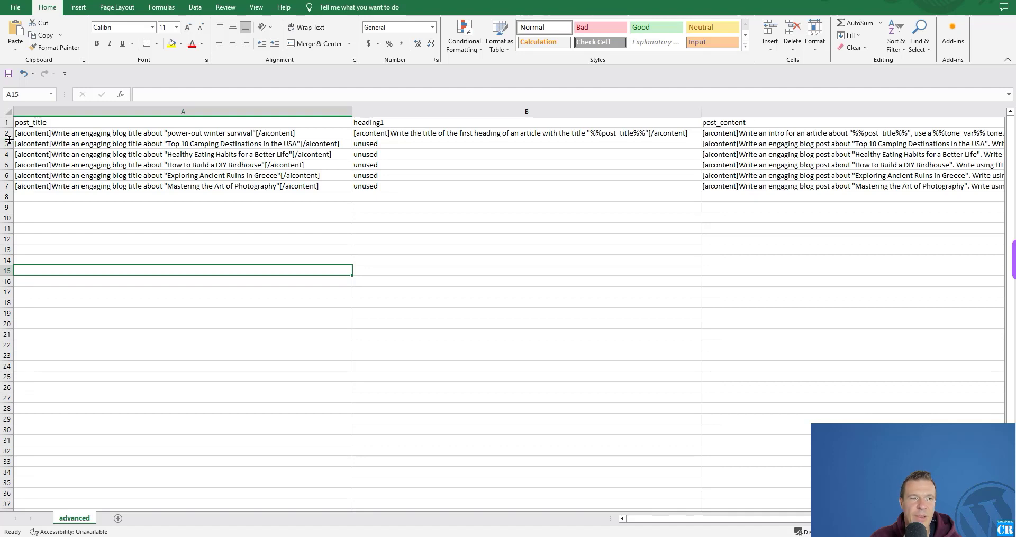
pyautogui.click(47, 133)
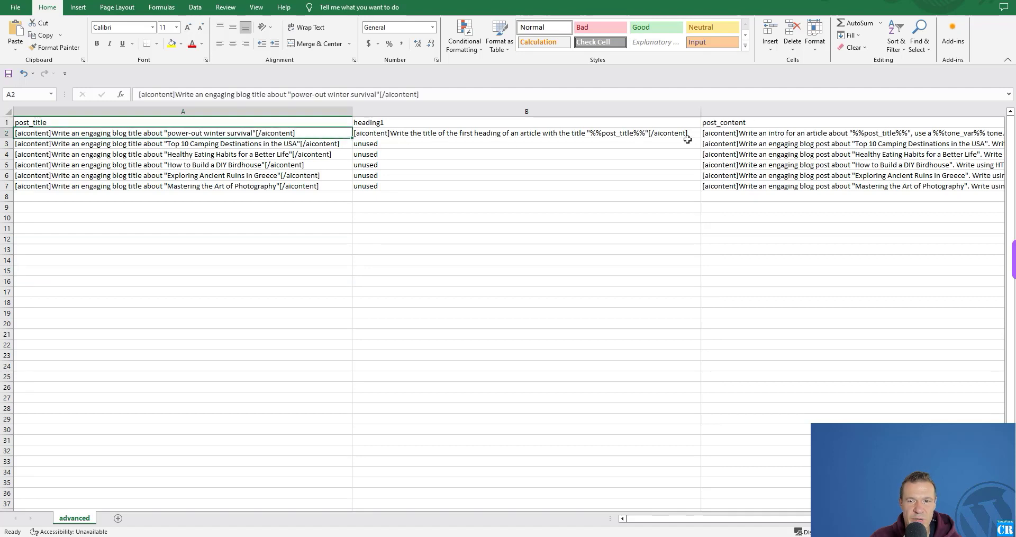
pyautogui.click(751, 135)
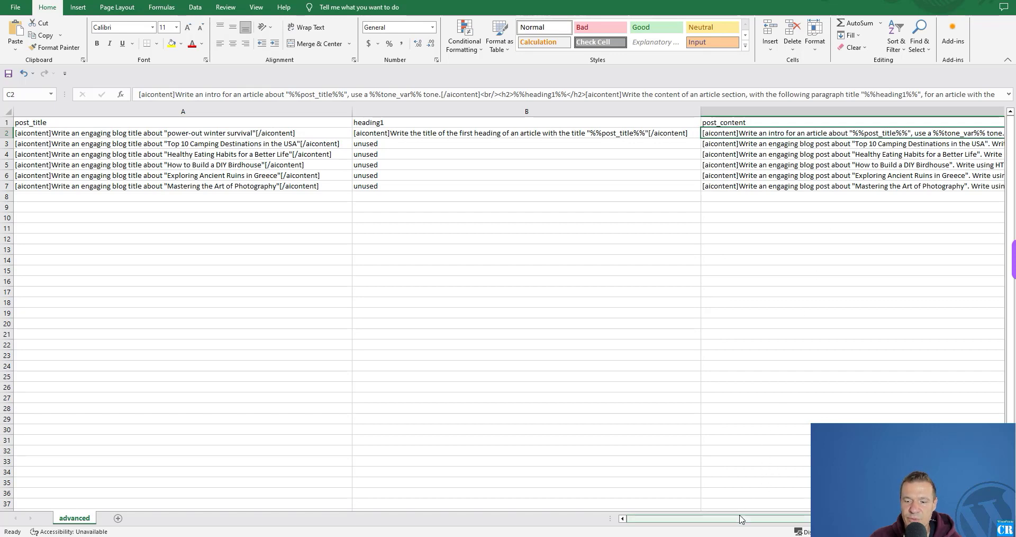
pyautogui.hscroll(5, 741, 519)
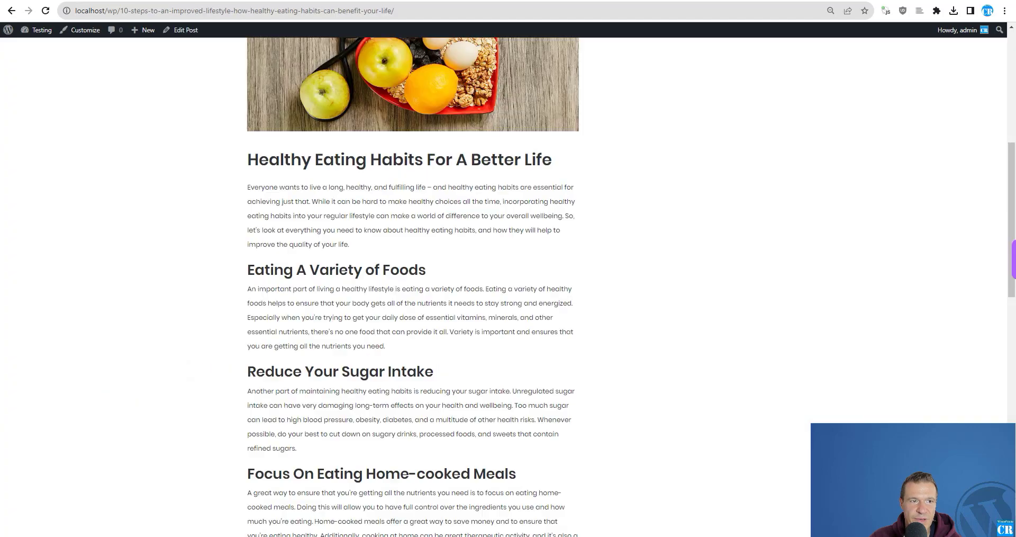
pyautogui.scroll(7, 282, 214)
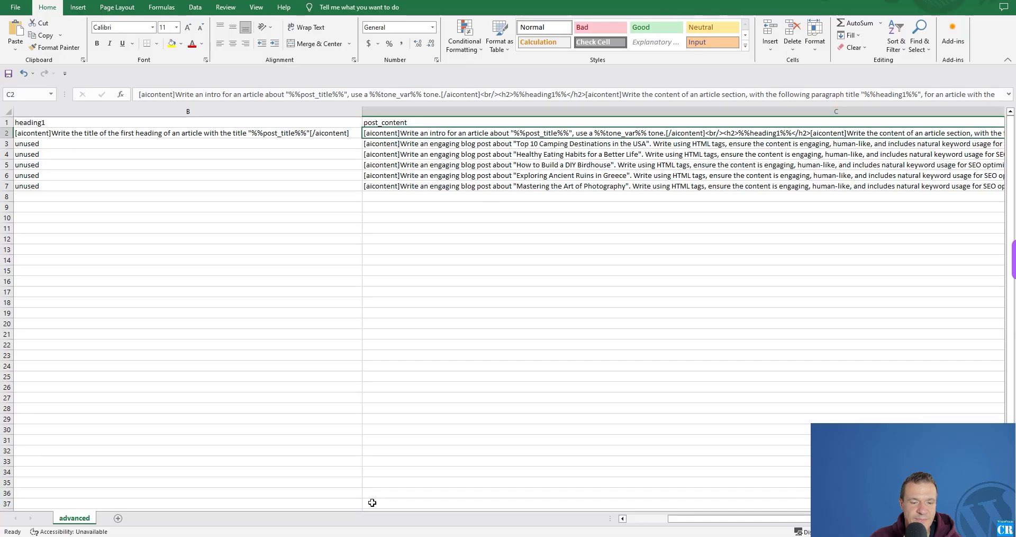
# - Examine the healthy eating title prompt in A4, and highlight row 2 and its post_content prompt in the CSV spreadsheet
pyautogui.hscroll(-3, 657, 507)
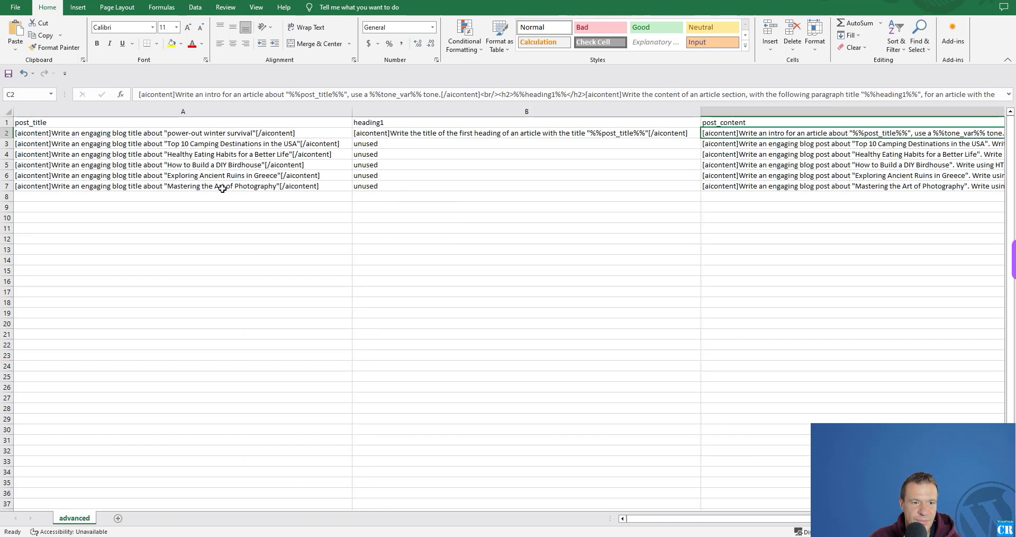
pyautogui.click(217, 154)
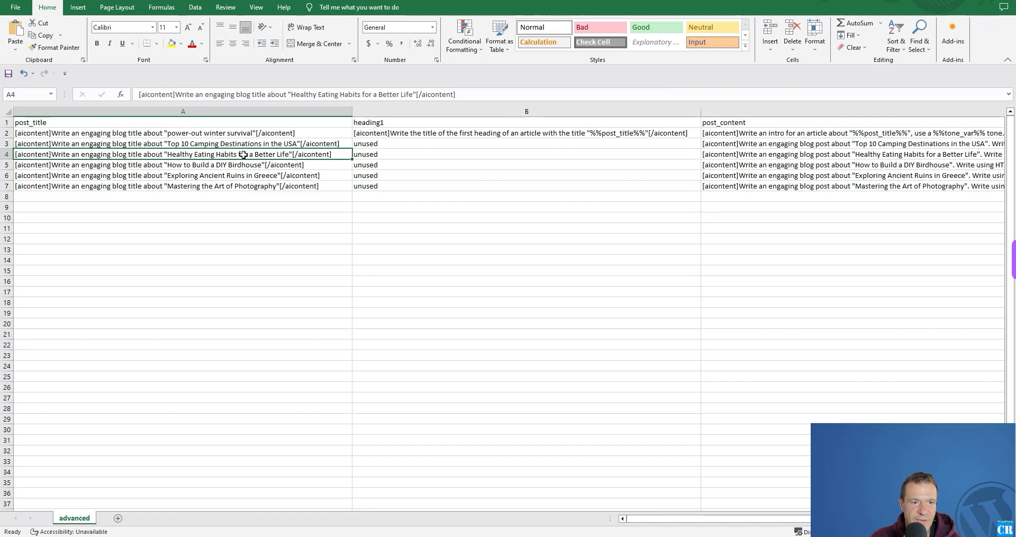
pyautogui.click(8, 133)
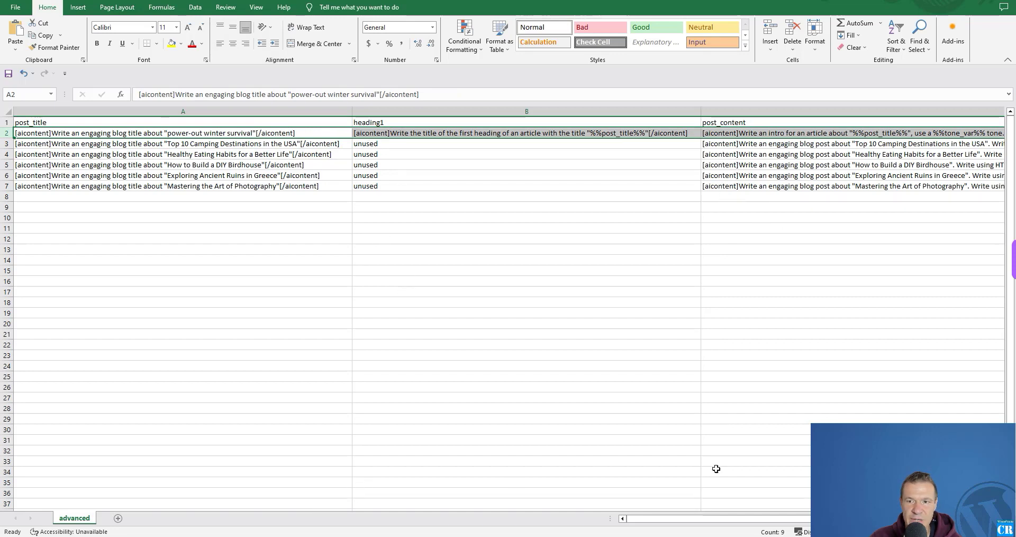
pyautogui.hscroll(1, 557, 128)
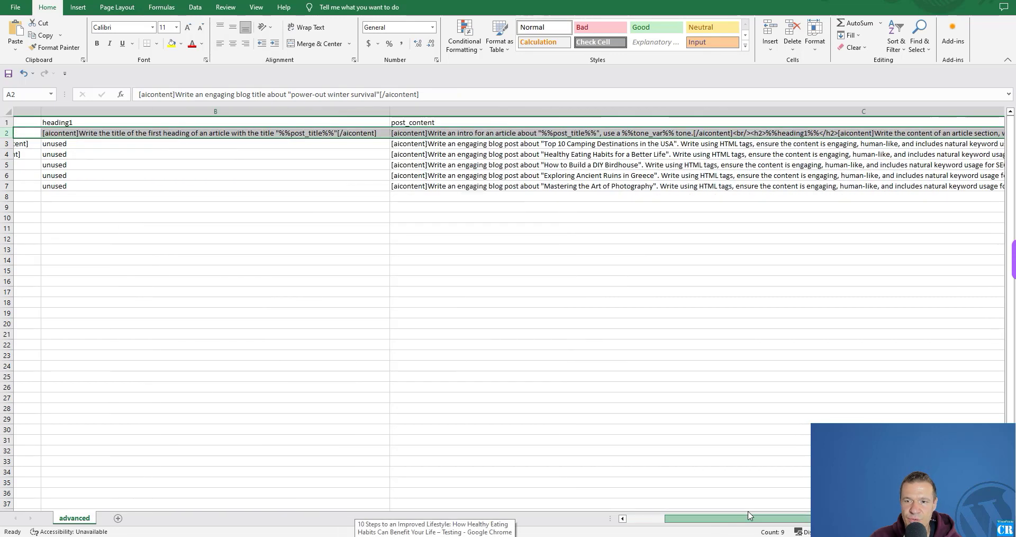
pyautogui.click(553, 133)
# - Switch to the site's front page, open the generated North American camping spots post and examine its sections, image and excerpt
pyautogui.click(434, 534)
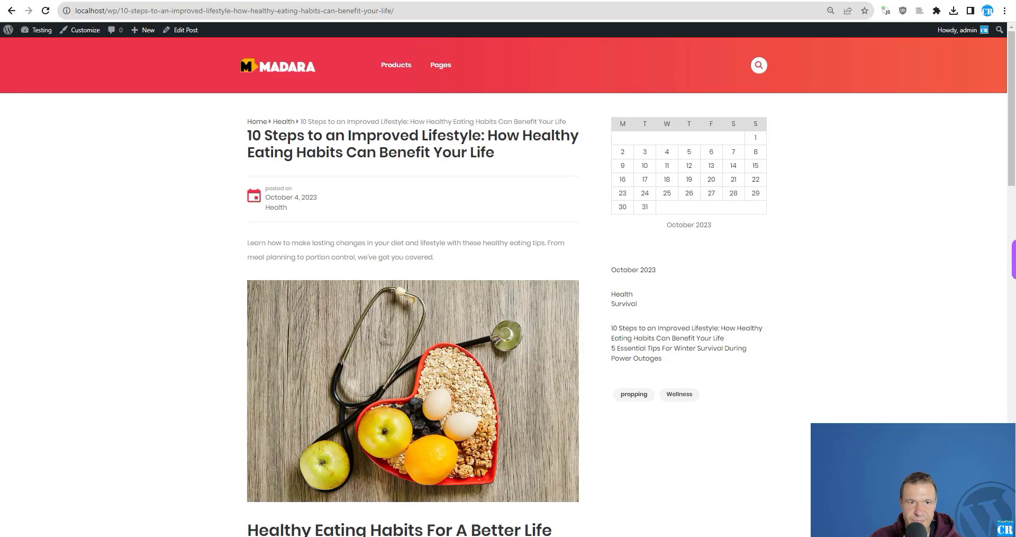
pyautogui.click(274, 71)
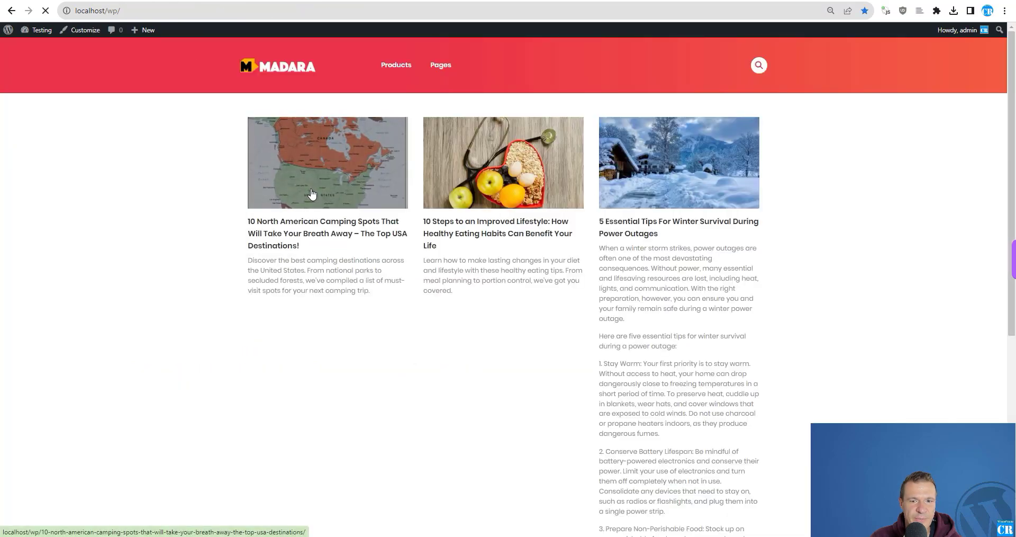
pyautogui.click(311, 193)
pyautogui.scroll(15, 170, 261)
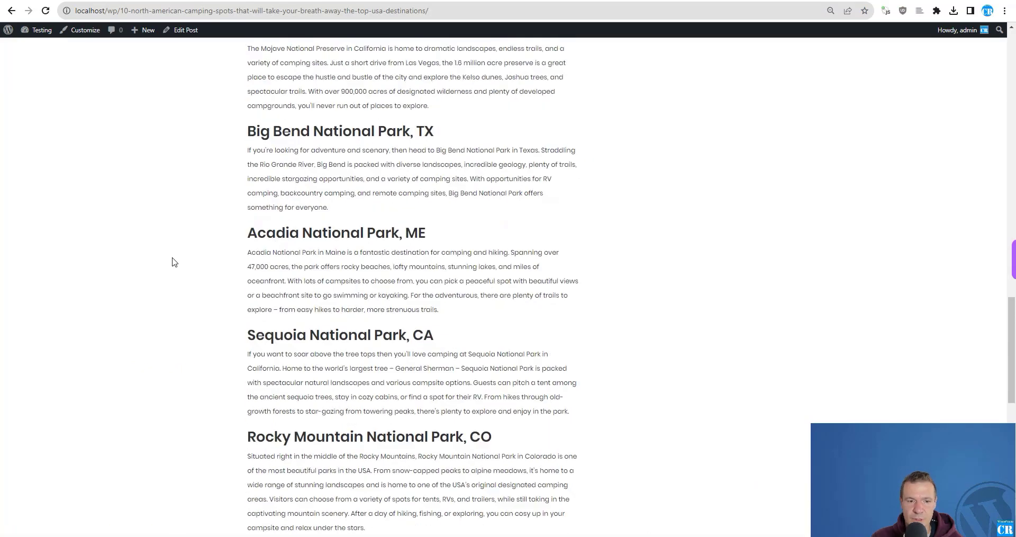
pyautogui.scroll(12, 173, 261)
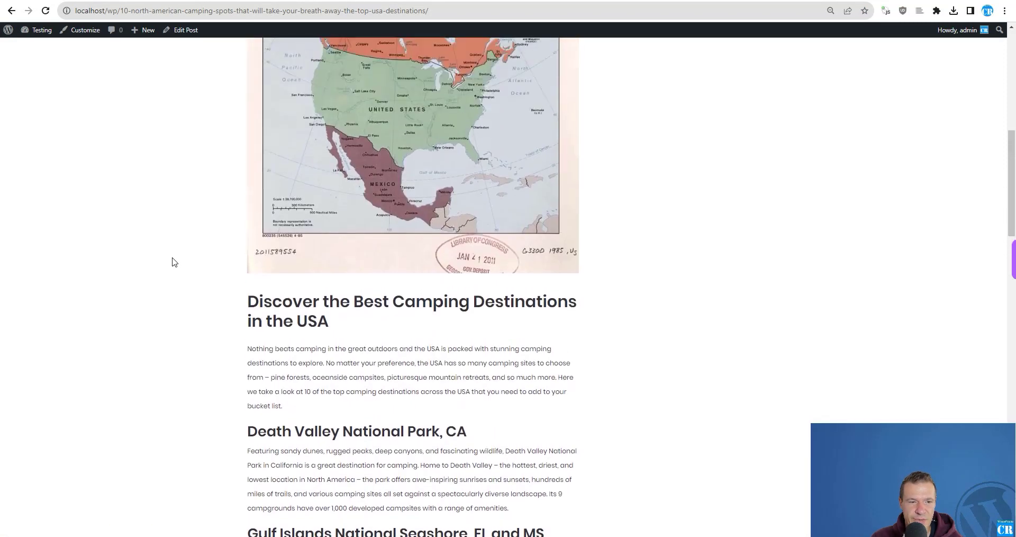
pyautogui.scroll(2, 173, 261)
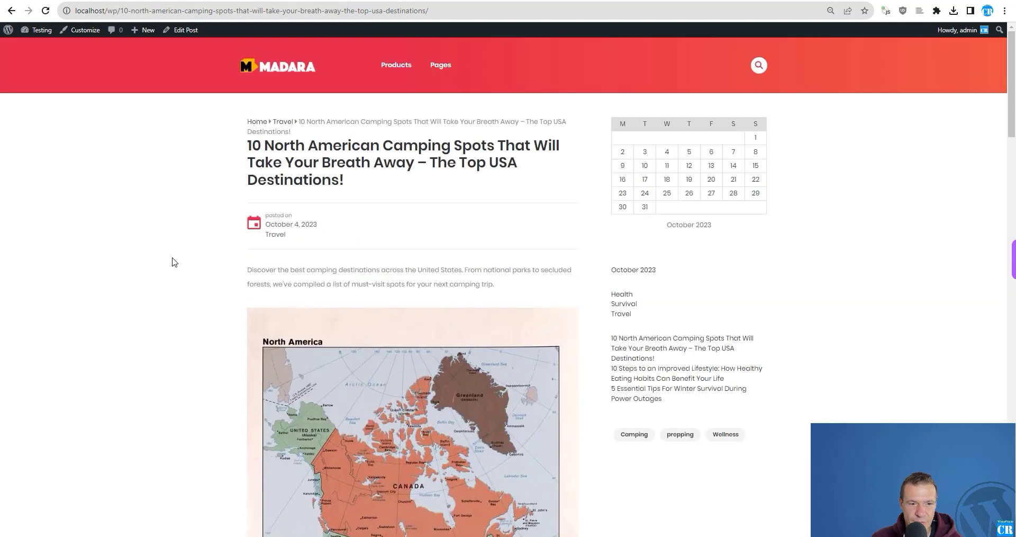
# - Return to the site's front page and review the posting options in rule ID 1's advanced settings
pyautogui.click(277, 73)
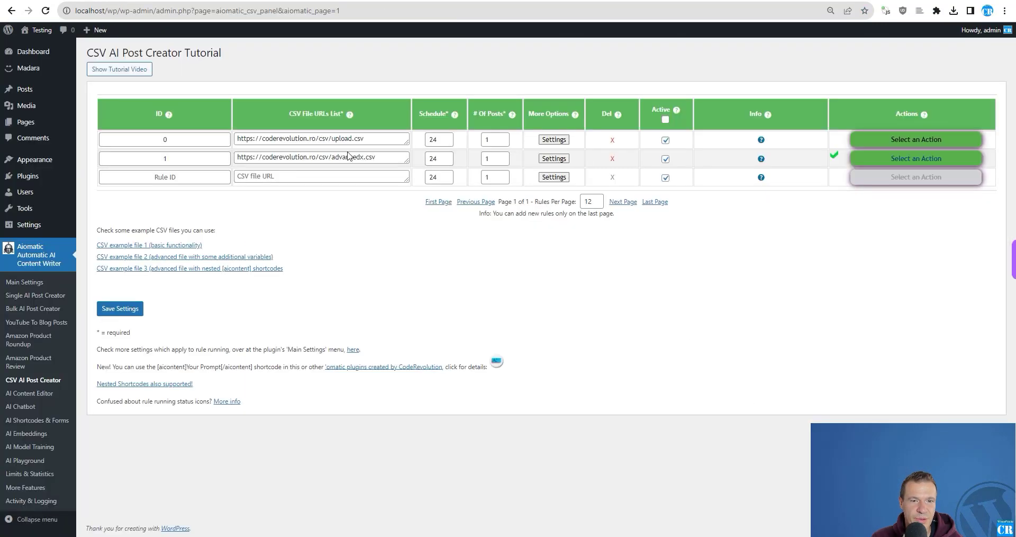
pyautogui.click(550, 159)
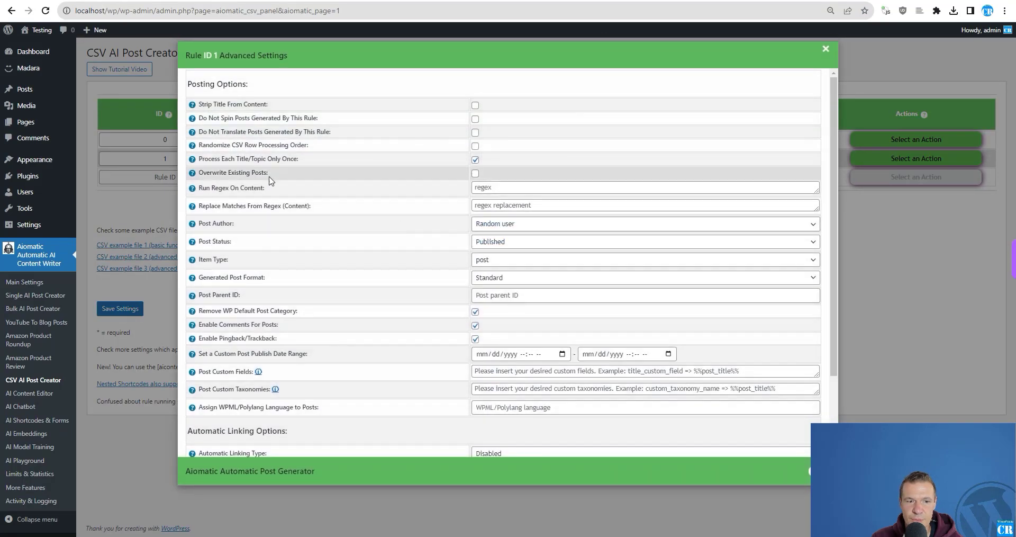
pyautogui.click(889, 267)
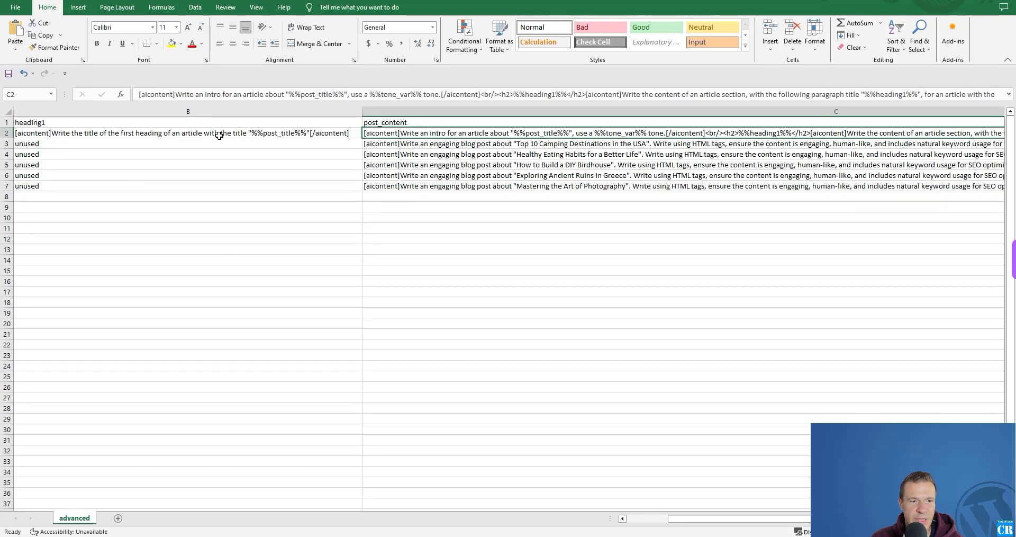
# - Compare the camping post on the site's front page with its title prompt in A3 of the CSV spreadsheet
pyautogui.hscroll(-5, 651, 502)
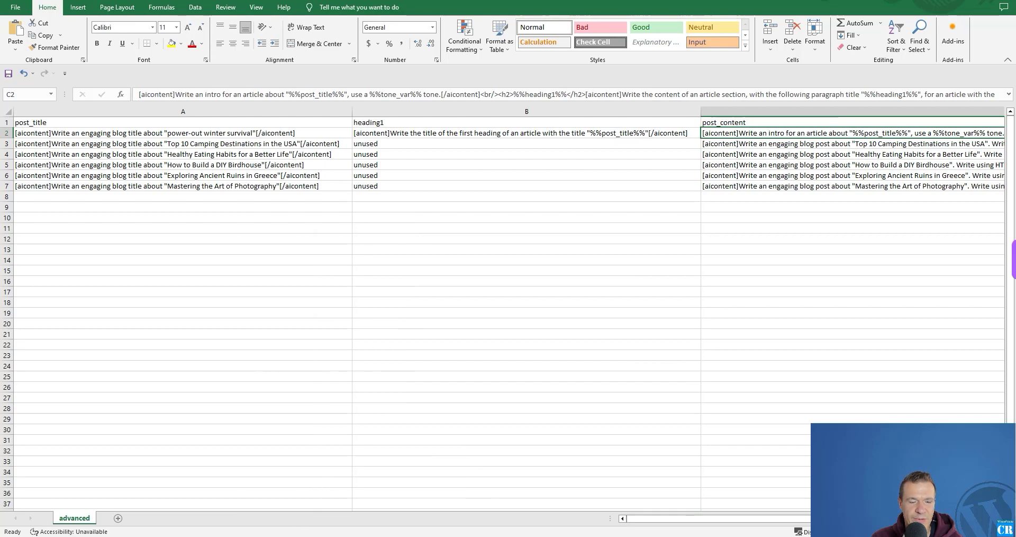
pyautogui.hotkey('alt', 'Tab')
pyautogui.hotkey('ctrl', 'Tab')
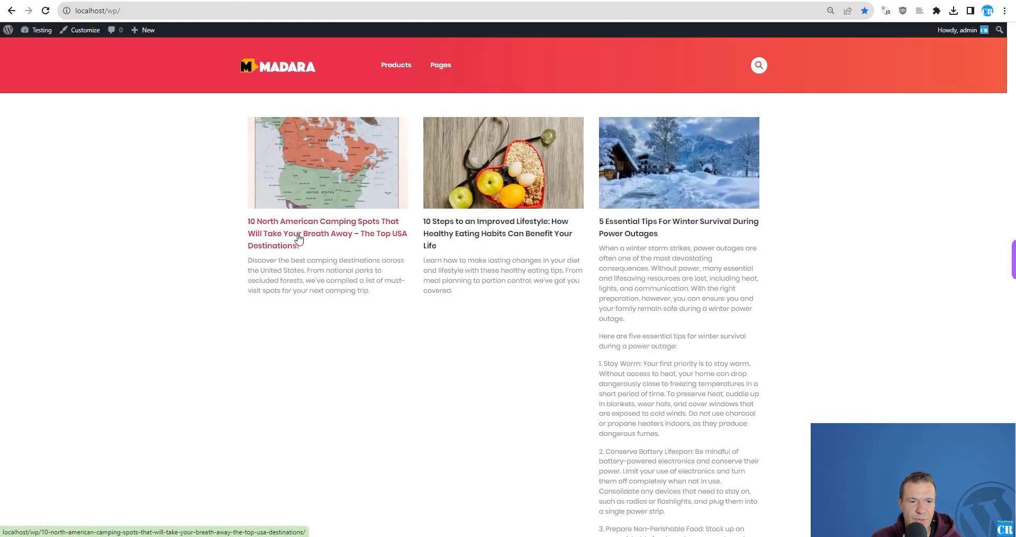
pyautogui.hotkey('alt', 'Tab')
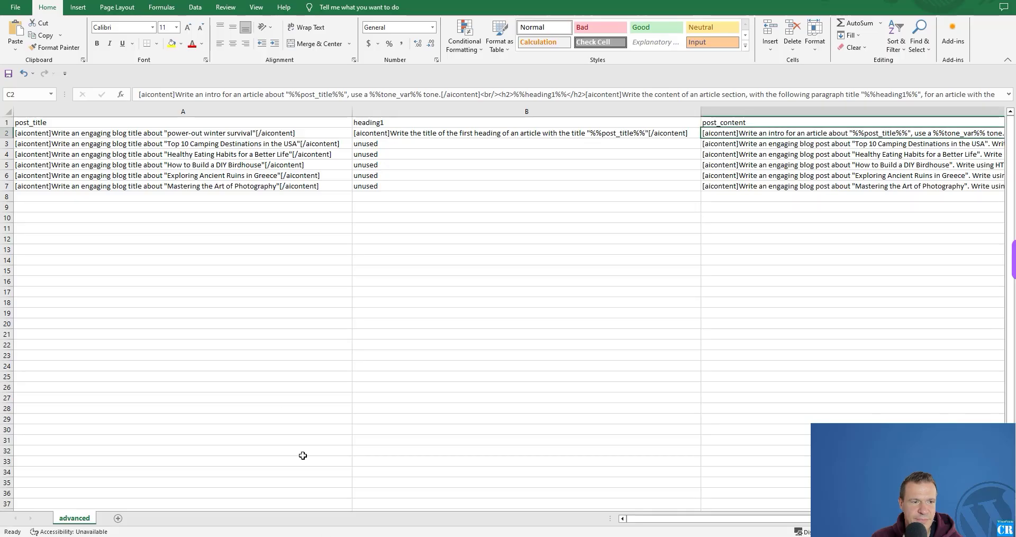
pyautogui.click(226, 143)
# - Switch to the CSV AI Post Creator page, run rule ID 1 again and review its advanced posting options
pyautogui.hotkey('alt', 'Tab')
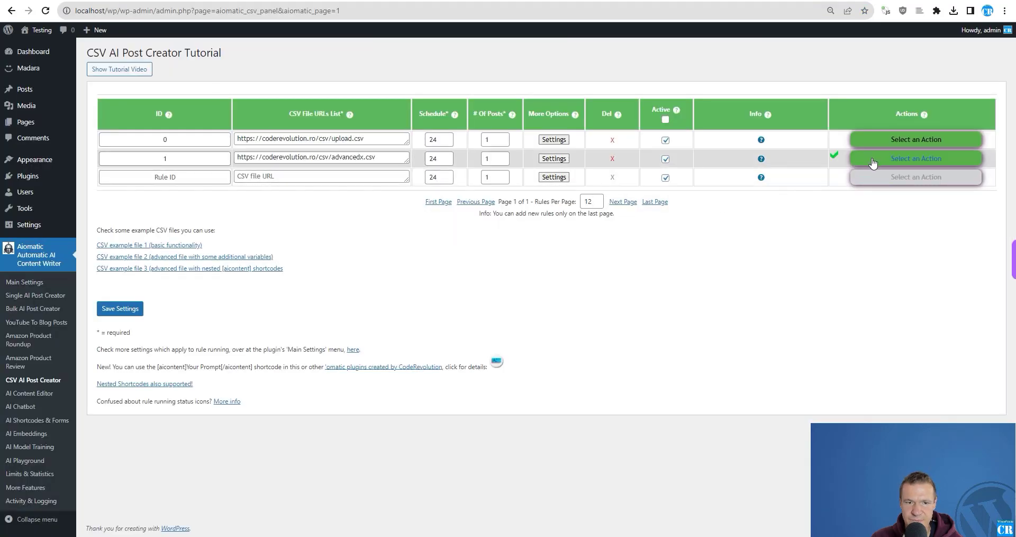
pyautogui.click(874, 159)
pyautogui.click(873, 170)
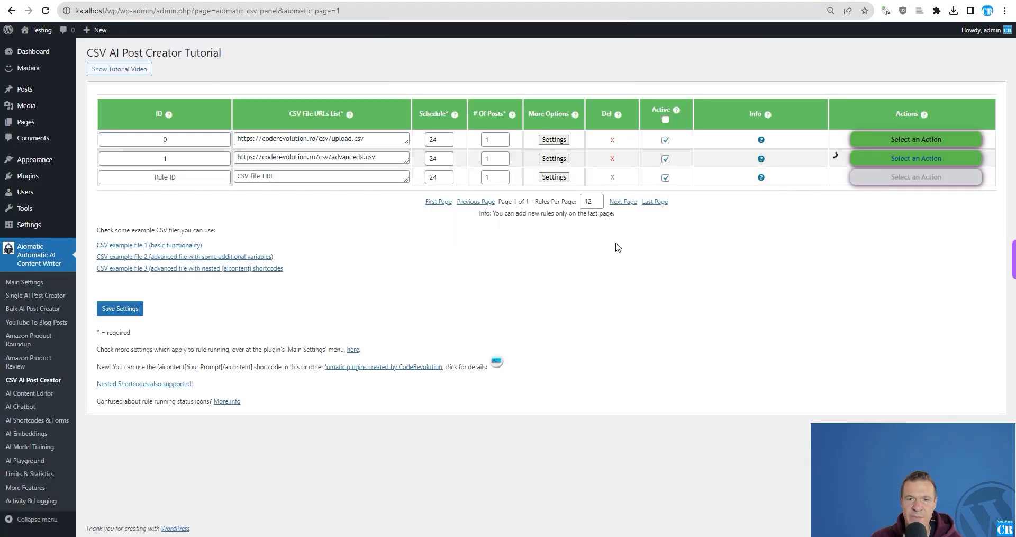
pyautogui.click(554, 158)
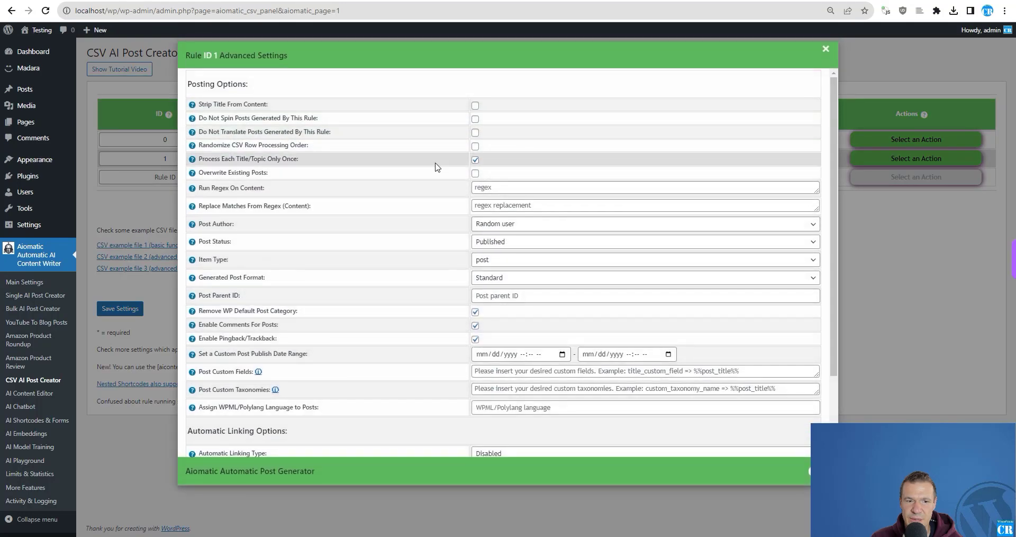
pyautogui.press('Escape')
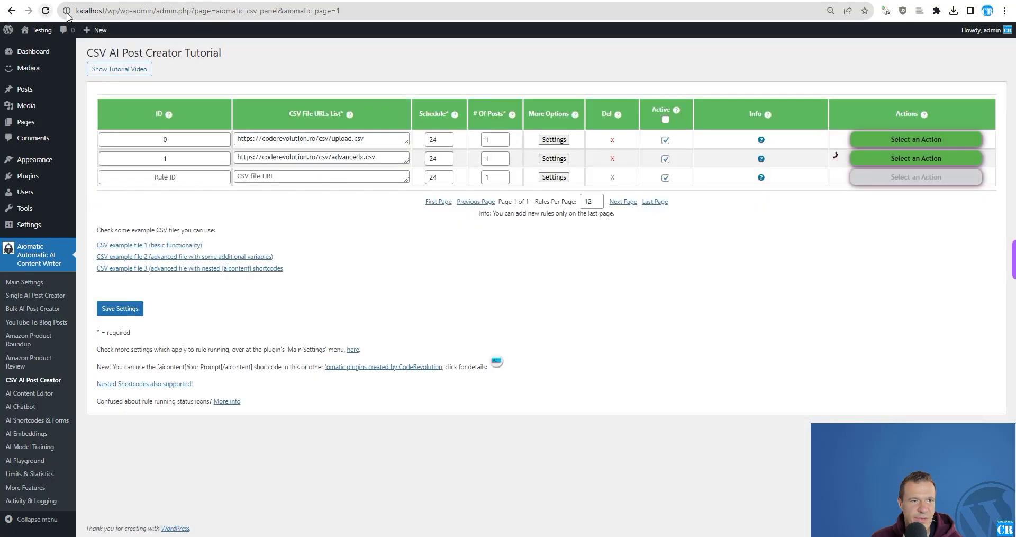
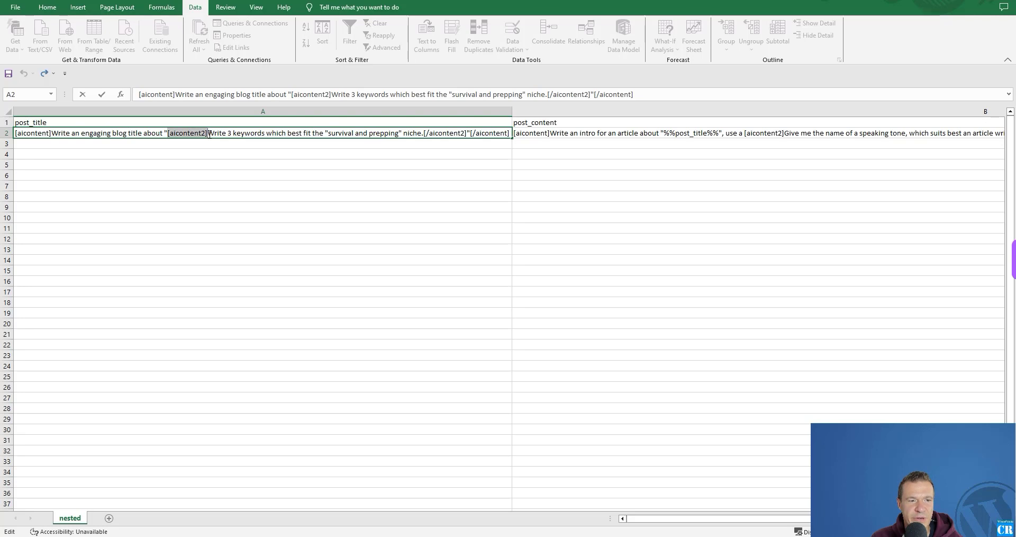
# - Examine the outer [aicontent] and nested [aicontent2] shortcodes in the post_title prompt in A2 of the nested CSV
pyautogui.click(205, 132)
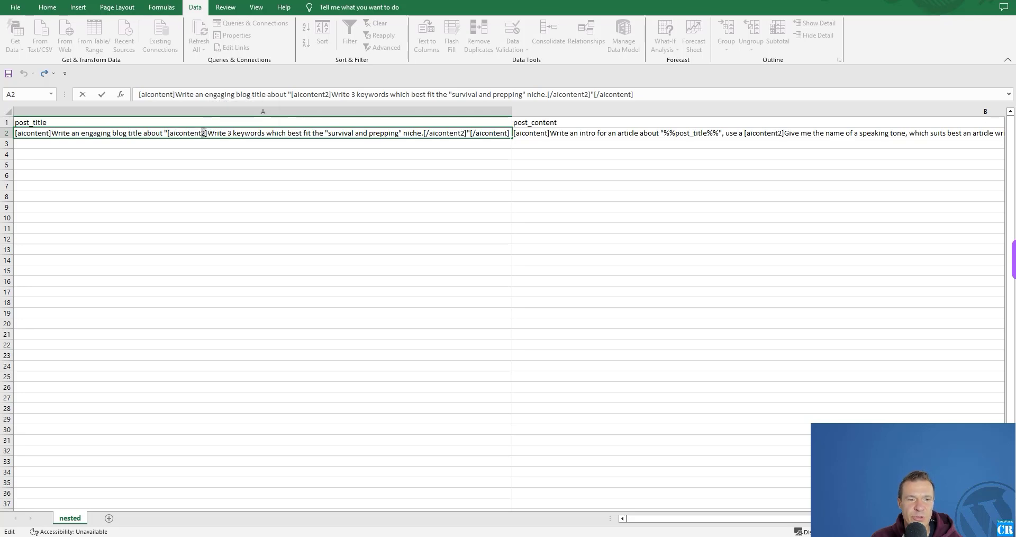
pyautogui.moveTo(205, 133); pyautogui.dragTo(209, 133)
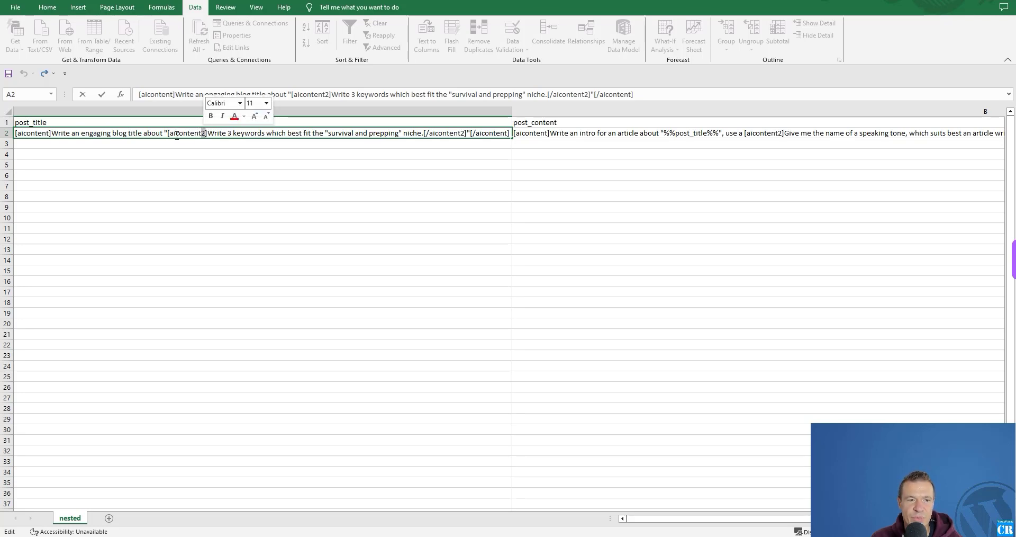
pyautogui.click(204, 133)
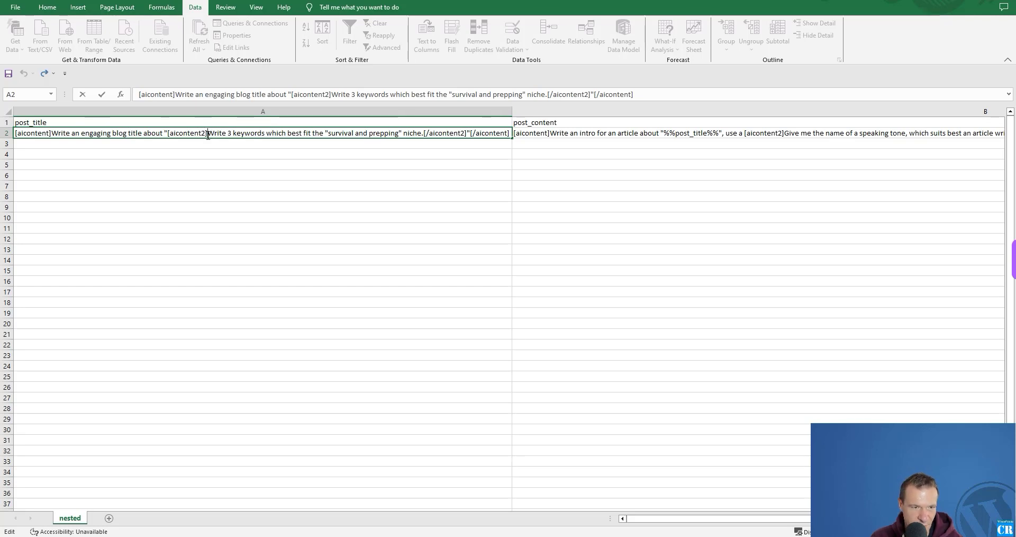
pyautogui.moveTo(208, 133); pyautogui.dragTo(470, 133)
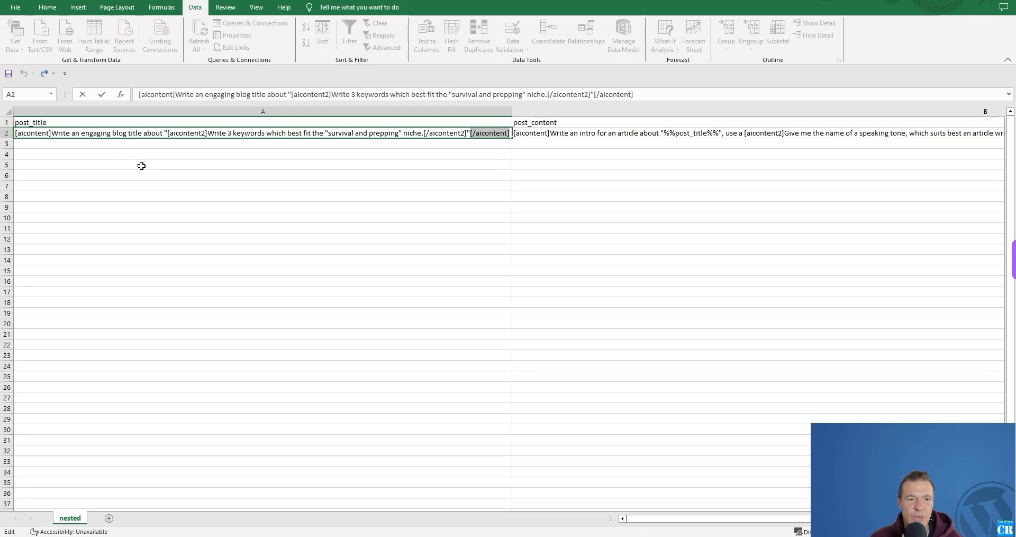
pyautogui.click(204, 133)
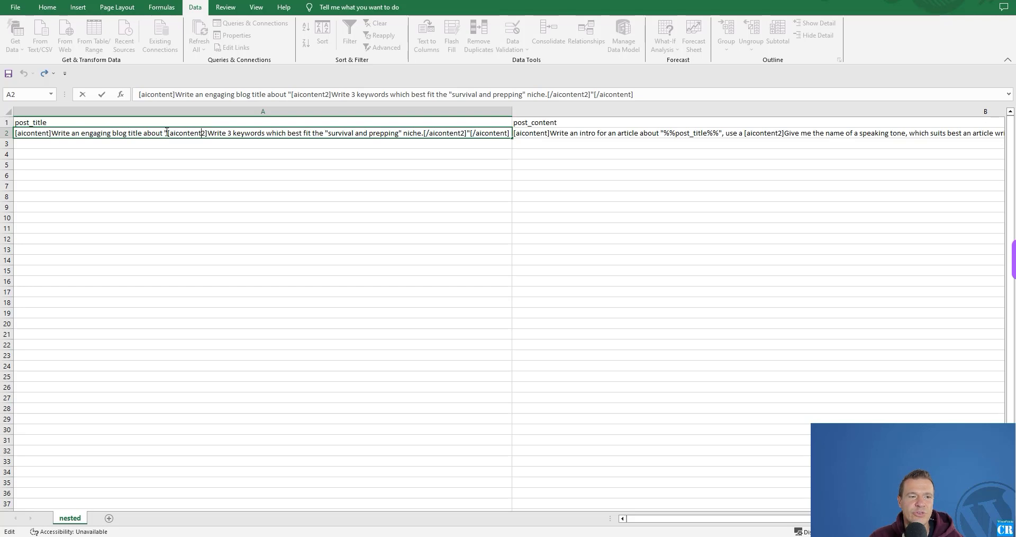
pyautogui.moveTo(167, 132); pyautogui.dragTo(207, 133)
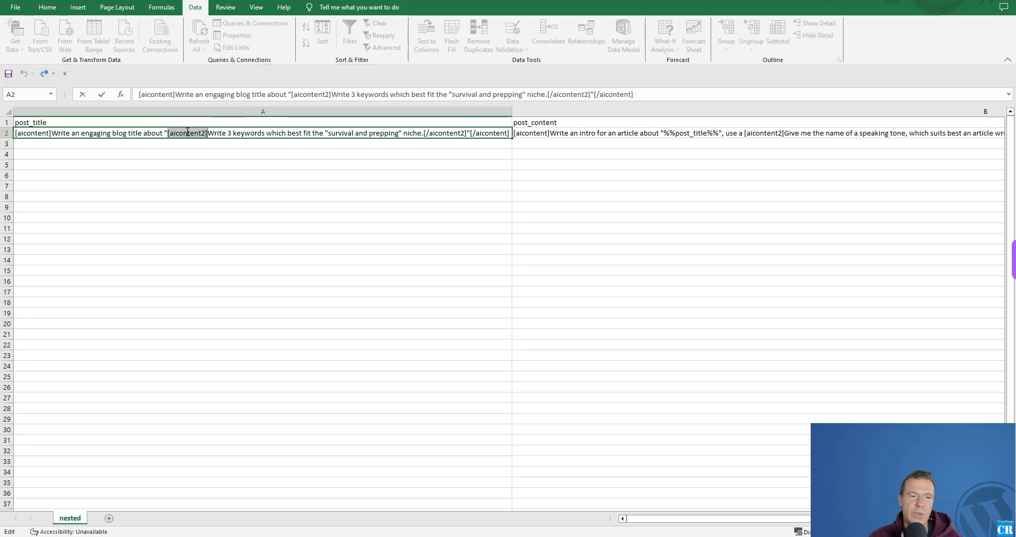
pyautogui.click(169, 133)
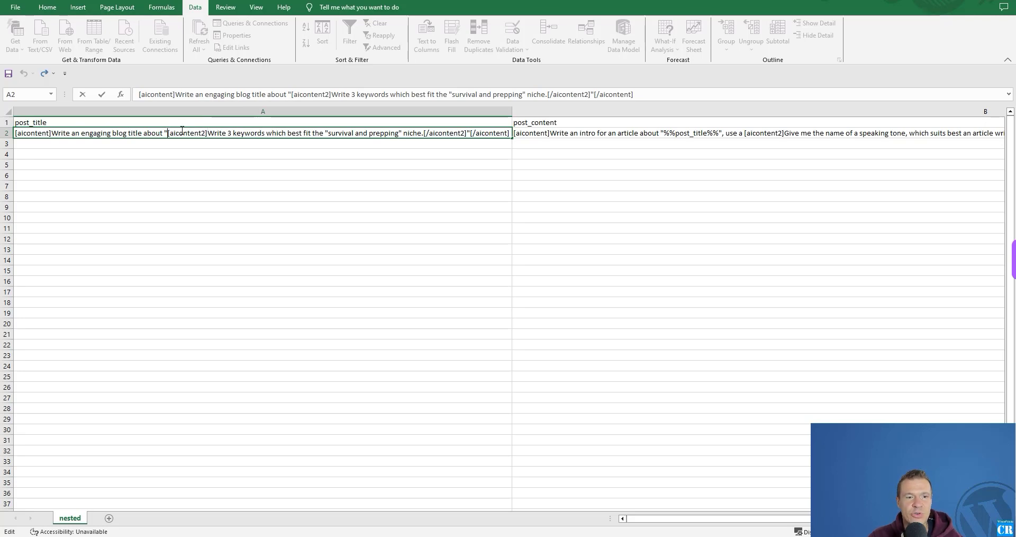
pyautogui.keyDown('shift'); pyautogui.click(204, 133); pyautogui.keyUp('shift')
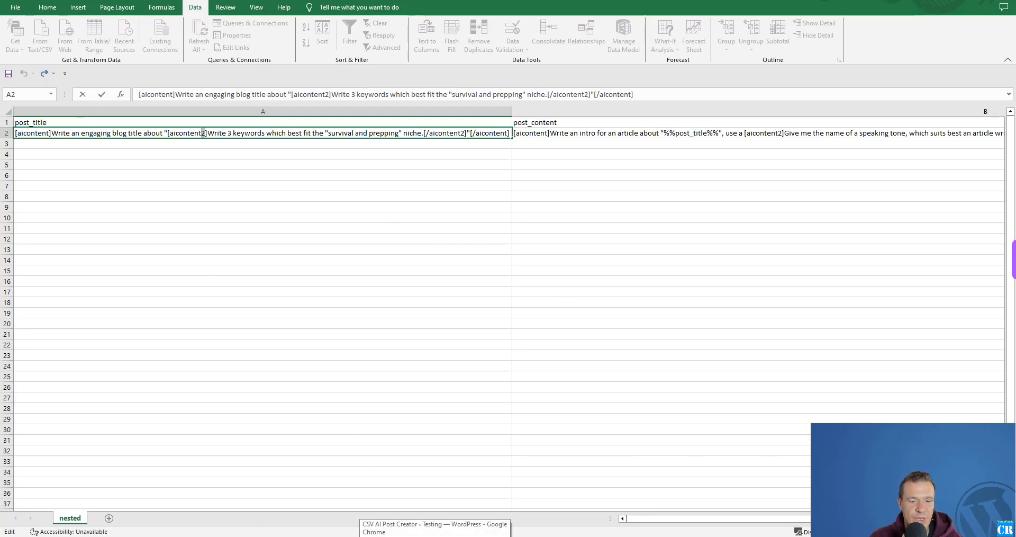
pyautogui.click(434, 535)
pyautogui.tripleClick(333, 158)
pyautogui.hotkey('ctrl', 'c')
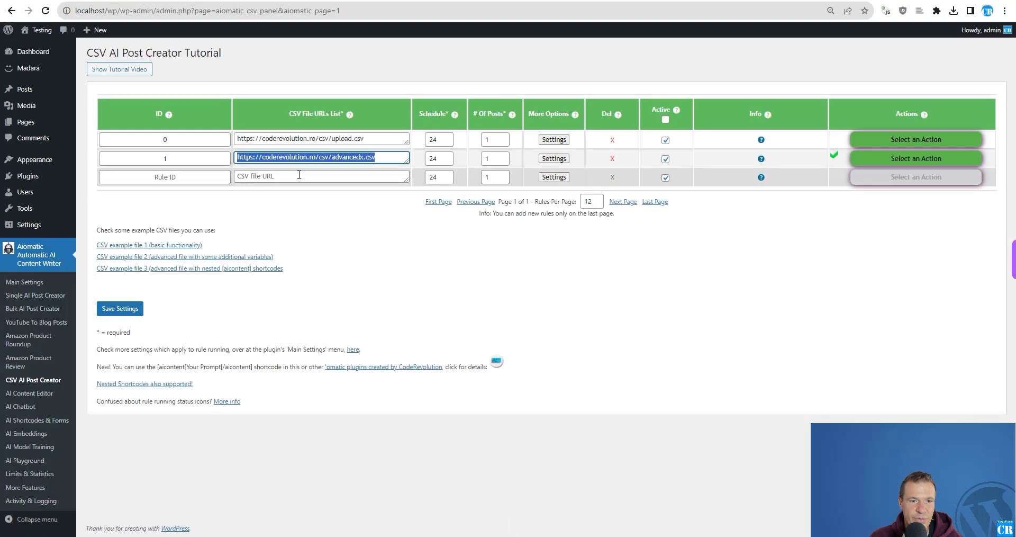
pyautogui.click(299, 176)
pyautogui.hotkey('ctrl', 'v')
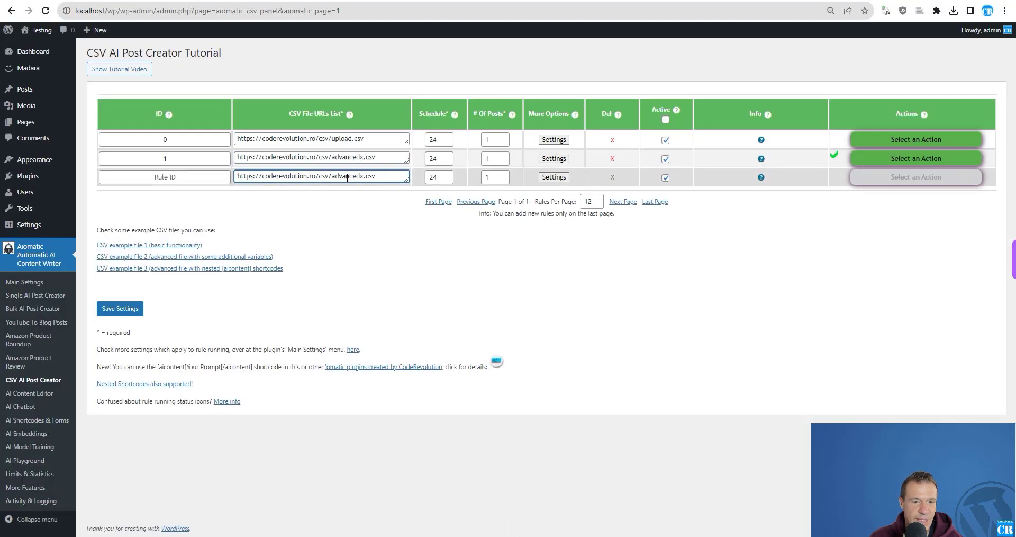
pyautogui.doubleClick(347, 178)
pyautogui.write('nested')
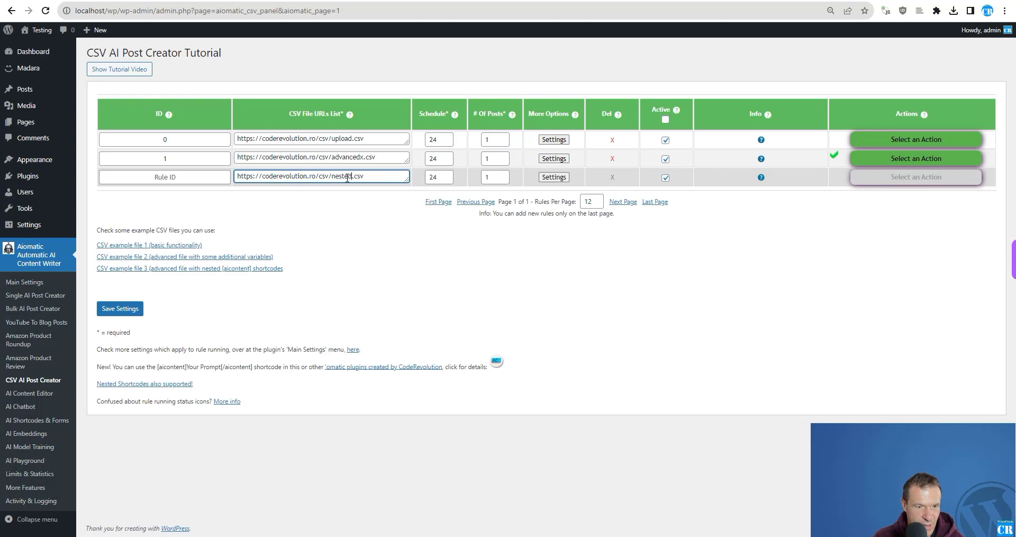
pyautogui.click(120, 309)
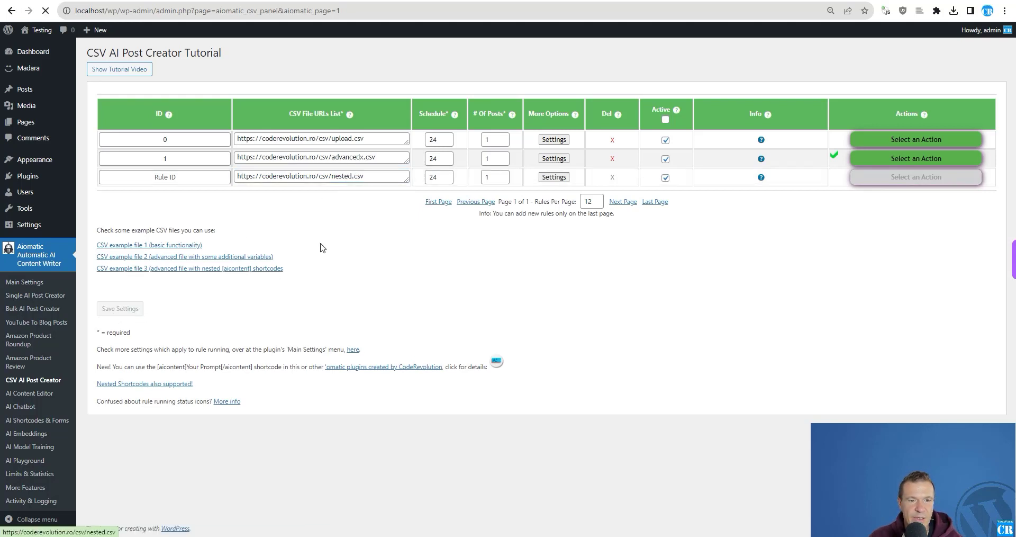
# - Run the new nested.csv rule and reload the site's front page
pyautogui.click(916, 177)
pyautogui.click(879, 203)
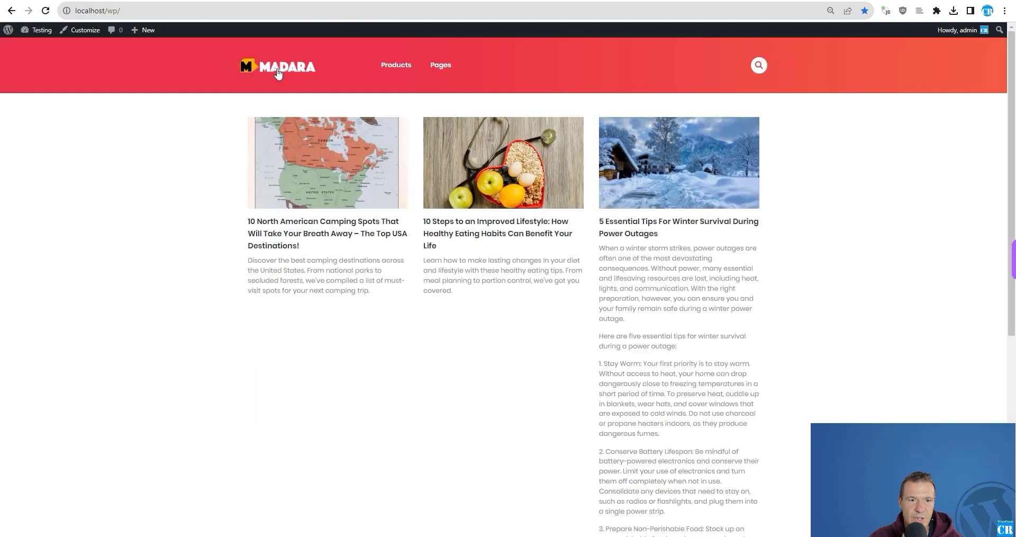
pyautogui.press('F5')
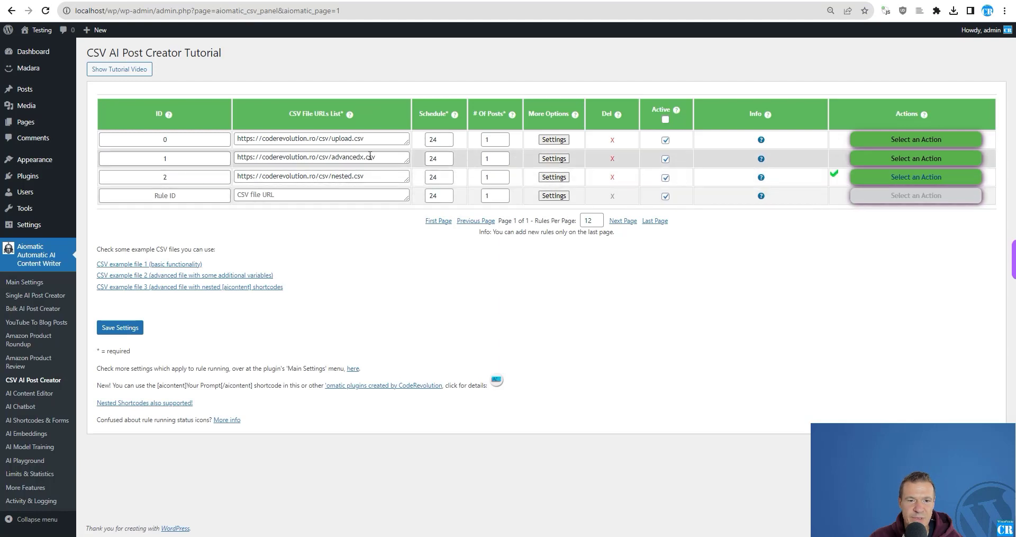
# - Switch to the CSV spreadsheets, check the heading1 prompt in B2 of the advanced file, and return to the site's front page
pyautogui.hotkey('alt', 'Tab')
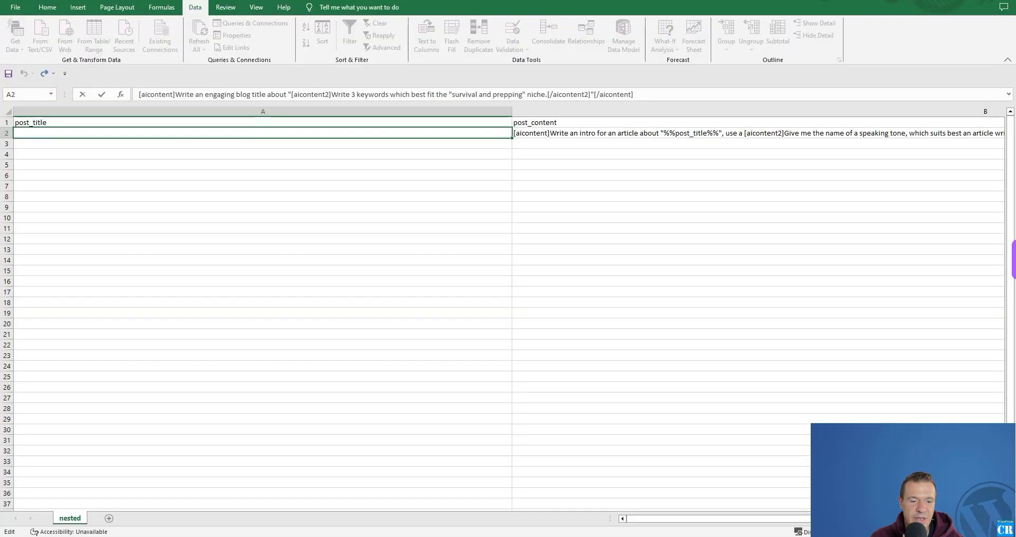
pyautogui.click(386, 134)
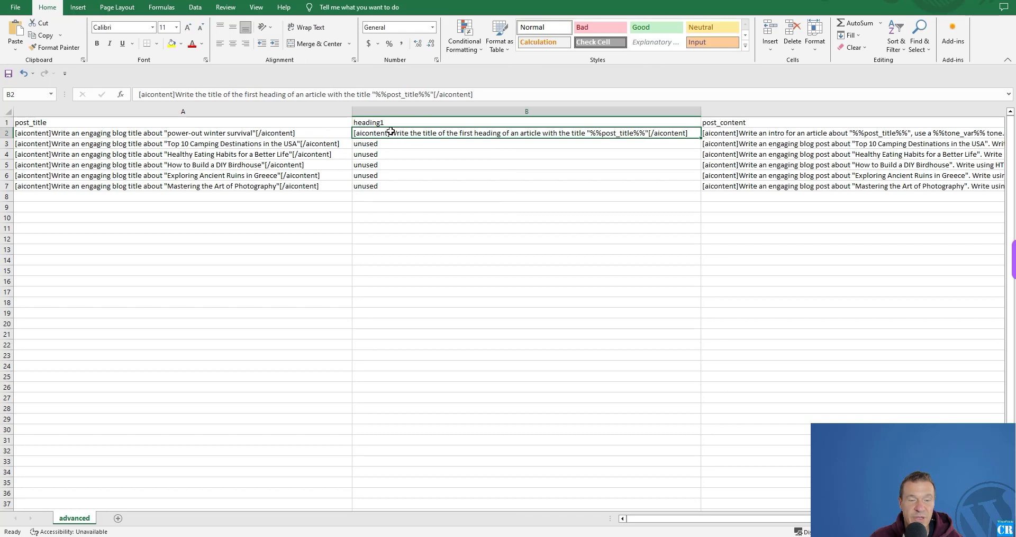
pyautogui.hotkey('alt', 'Tab')
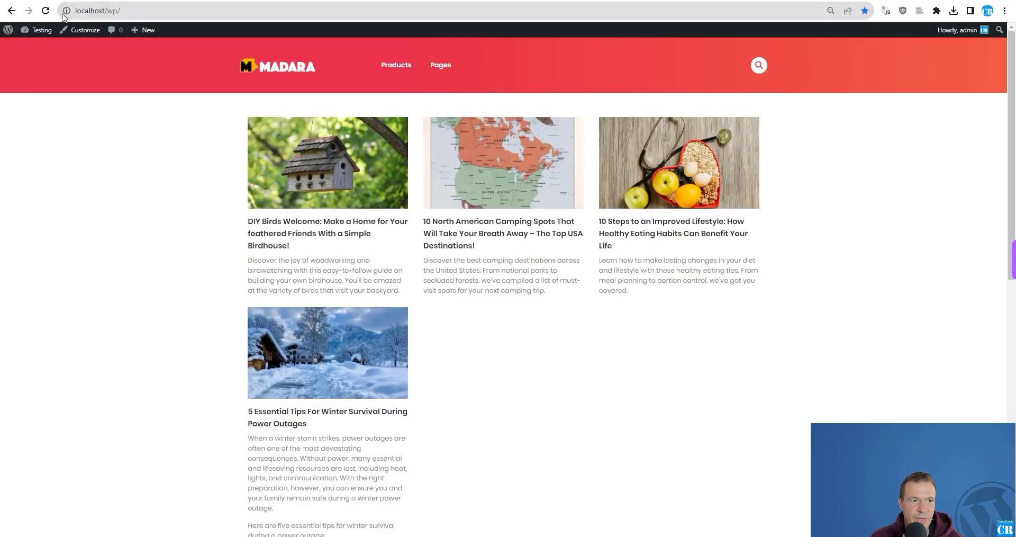
# - Refresh the front page, open the generated emergency survival preparedness post and examine its title, image, text and tags
pyautogui.click(46, 11)
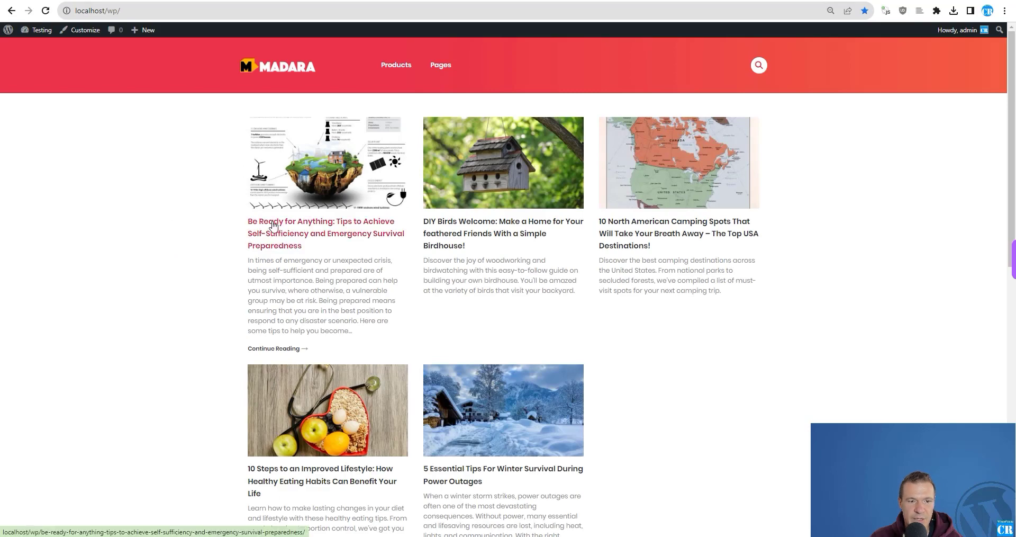
pyautogui.click(273, 225)
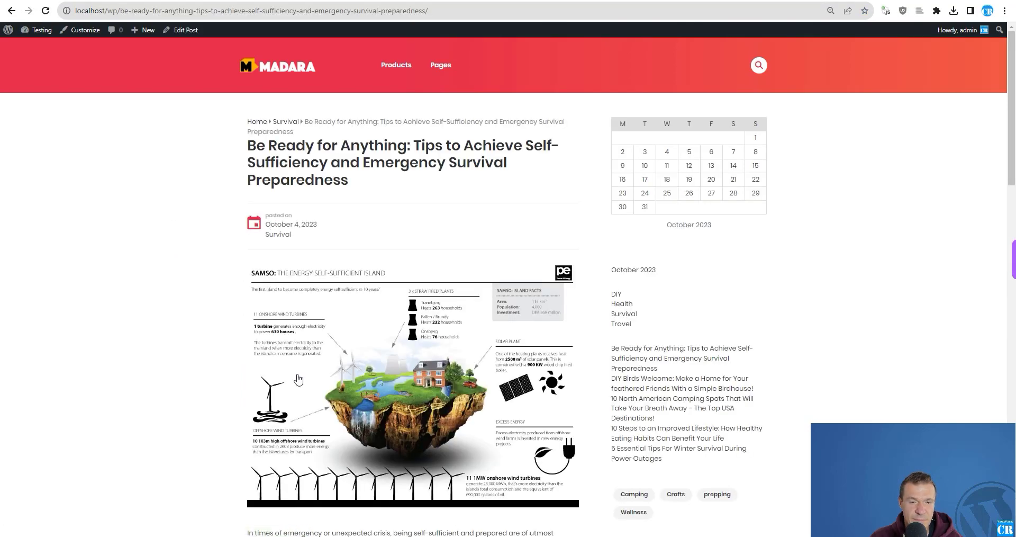
pyautogui.scroll(-10, 294, 371)
pyautogui.scroll(-9, 295, 354)
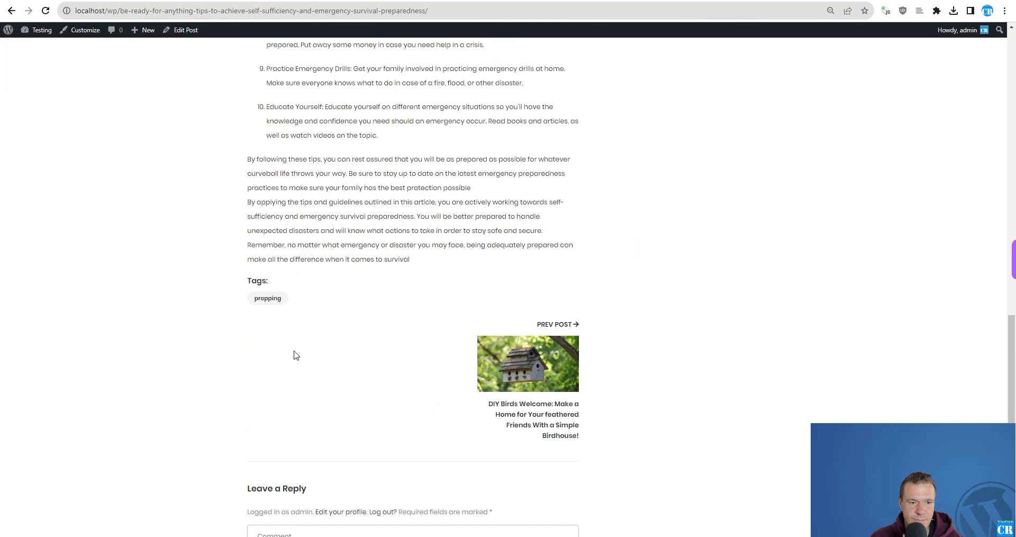
pyautogui.scroll(16, 302, 371)
pyautogui.scroll(2, 299, 329)
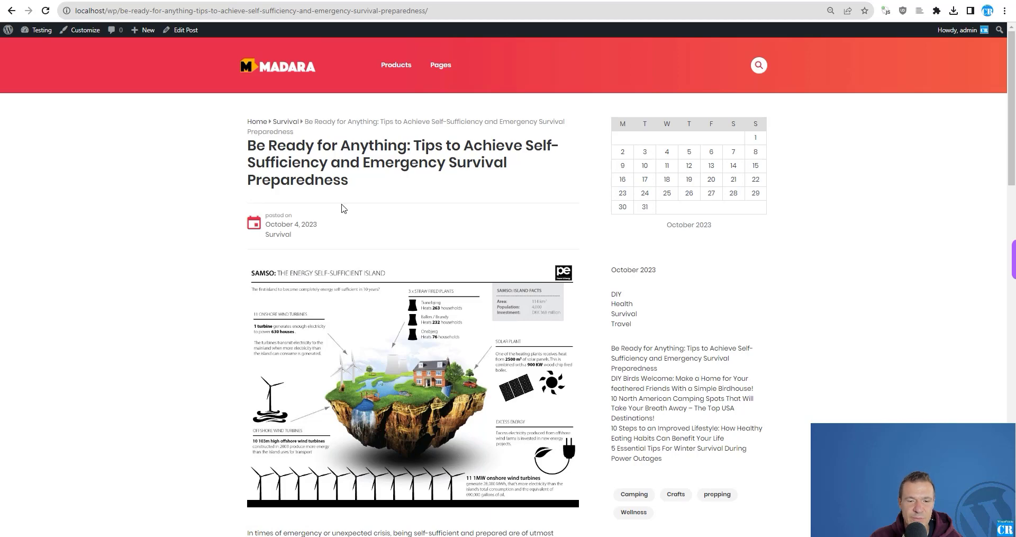
pyautogui.scroll(-2, 341, 208)
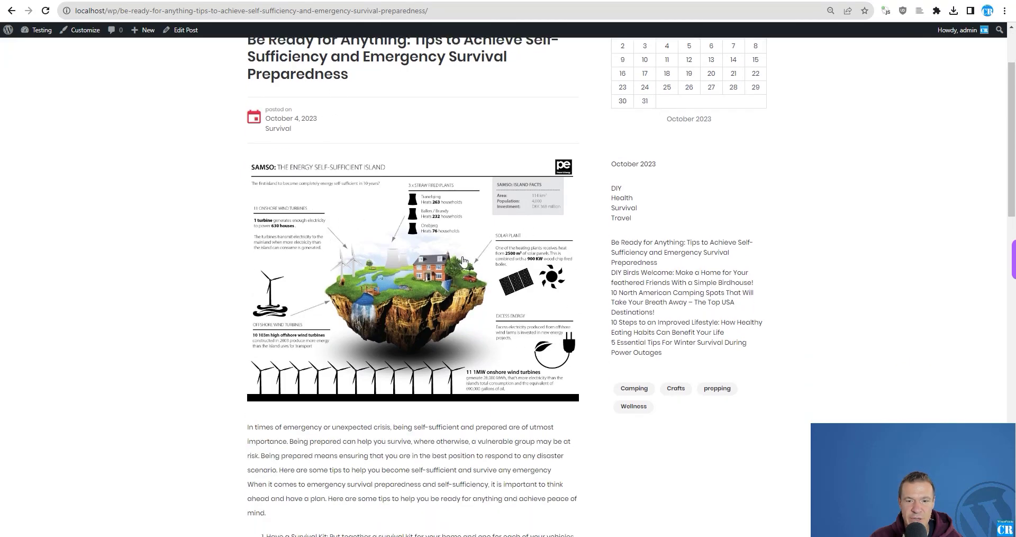